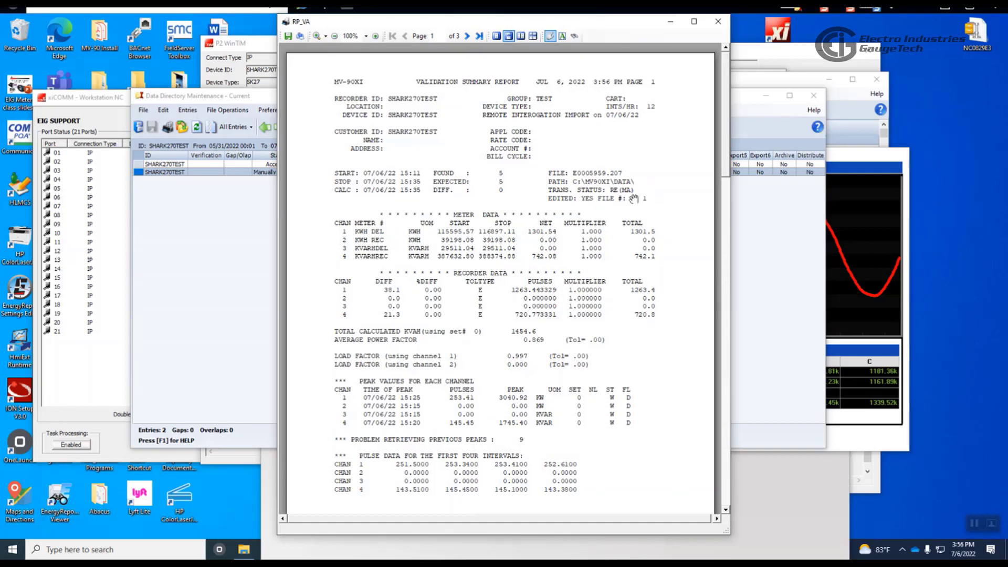
# Step: Read through the SHARK270TEST validation summary report down to its translation status, and close the report
pyautogui.scroll(-15, 508, 255)
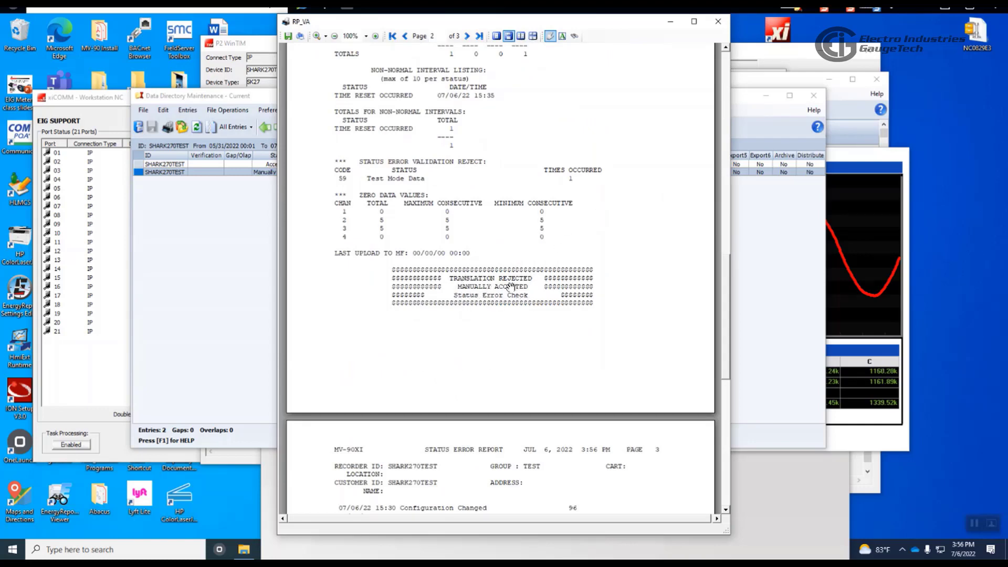
pyautogui.click(718, 22)
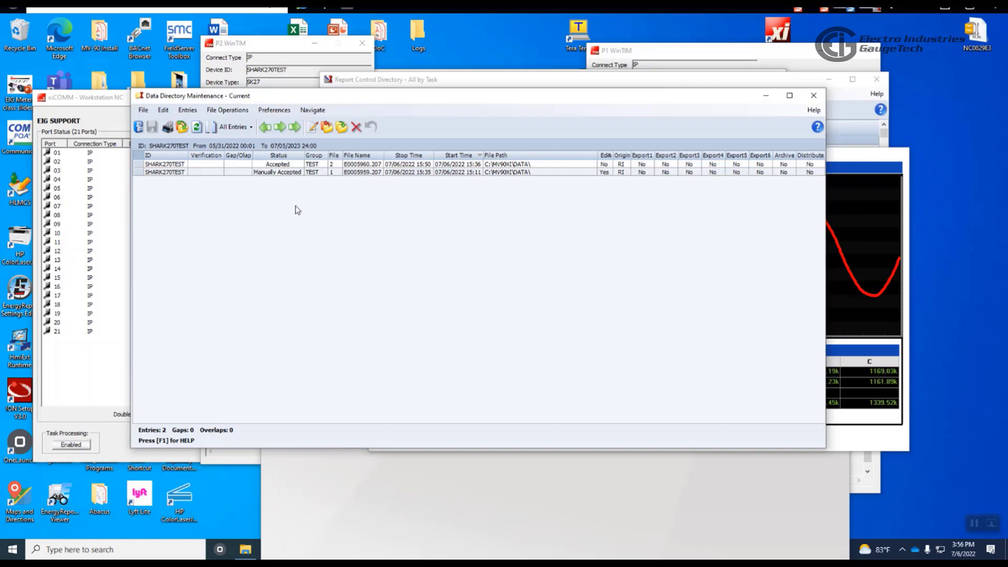
# Step: Clear the data directory, meter polling, CommunicatorPQA, report control and P2 WinTIM windows away from the Monitor task list
pyautogui.click(764, 97)
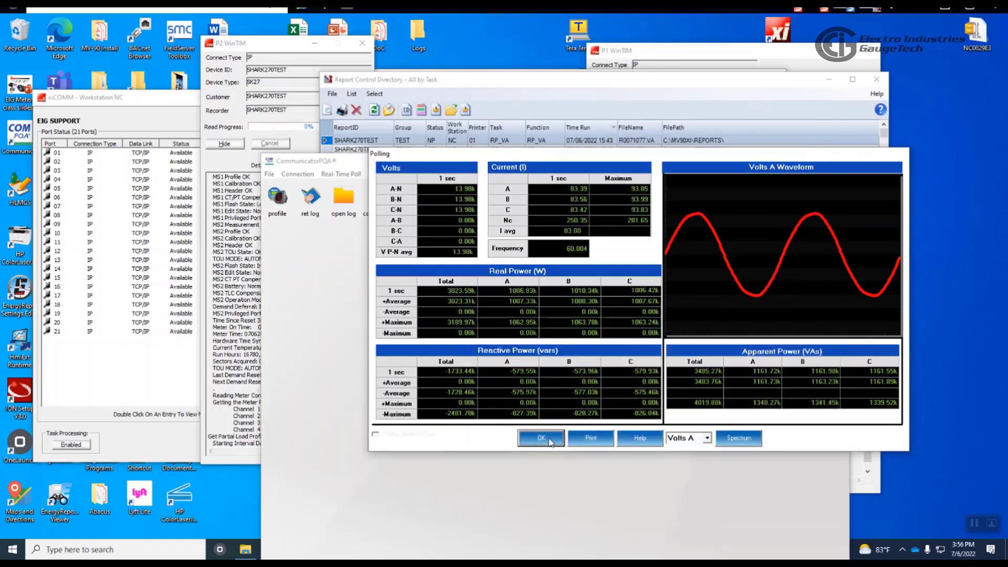
pyautogui.click(541, 438)
pyautogui.click(792, 158)
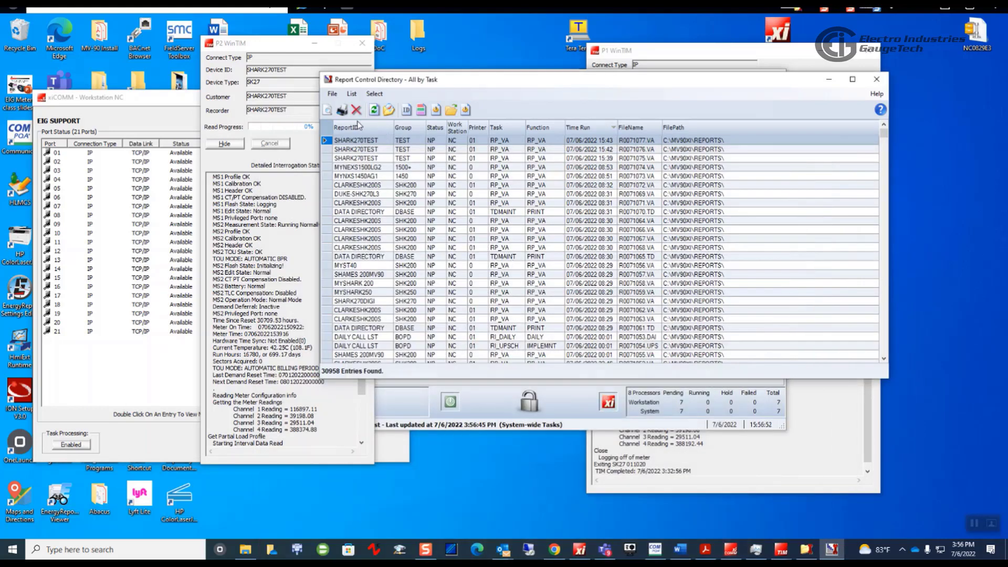
pyautogui.click(876, 79)
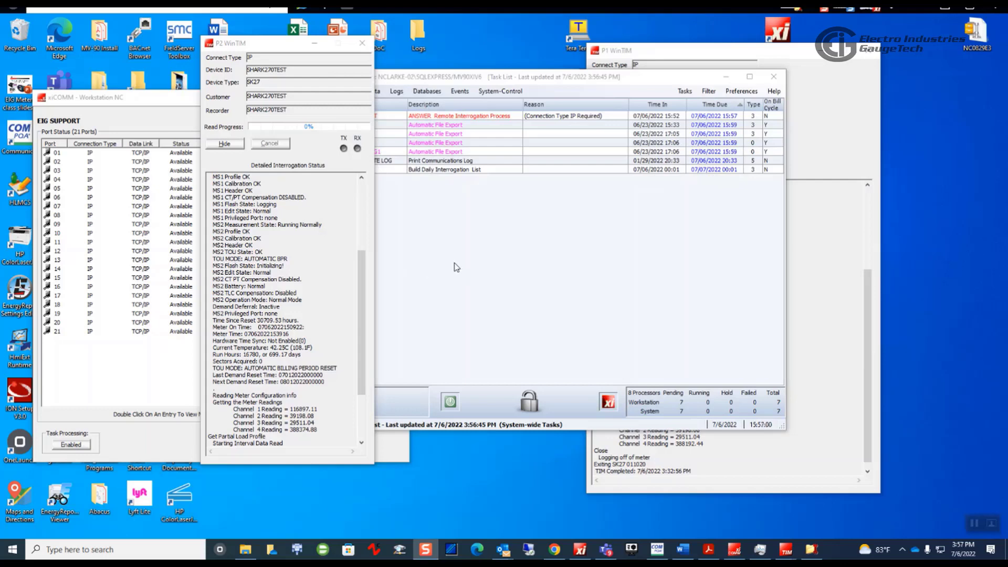
pyautogui.click(312, 43)
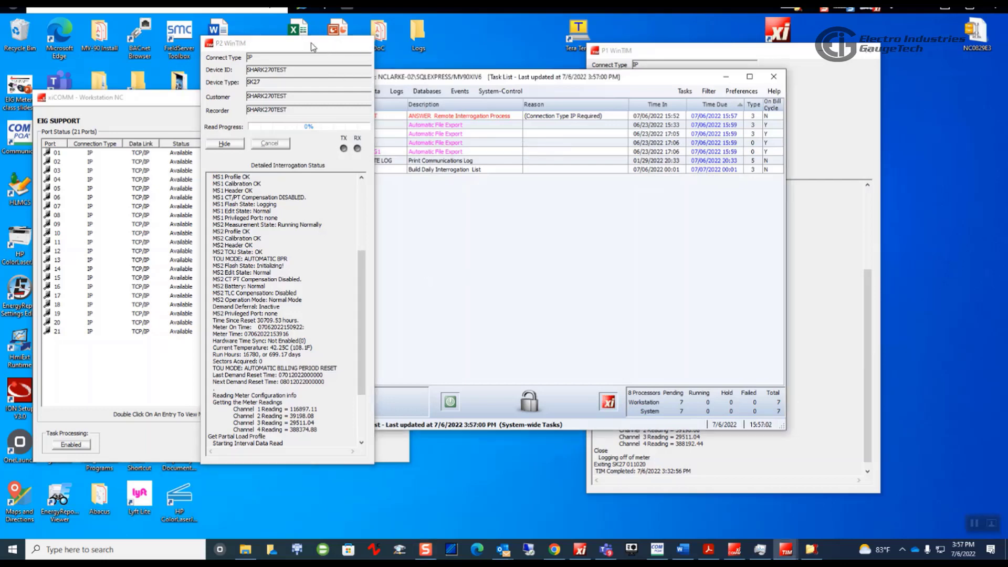
# Step: Set the Test Mode interval status to No in the validation section of the System Parameters
pyautogui.click(503, 93)
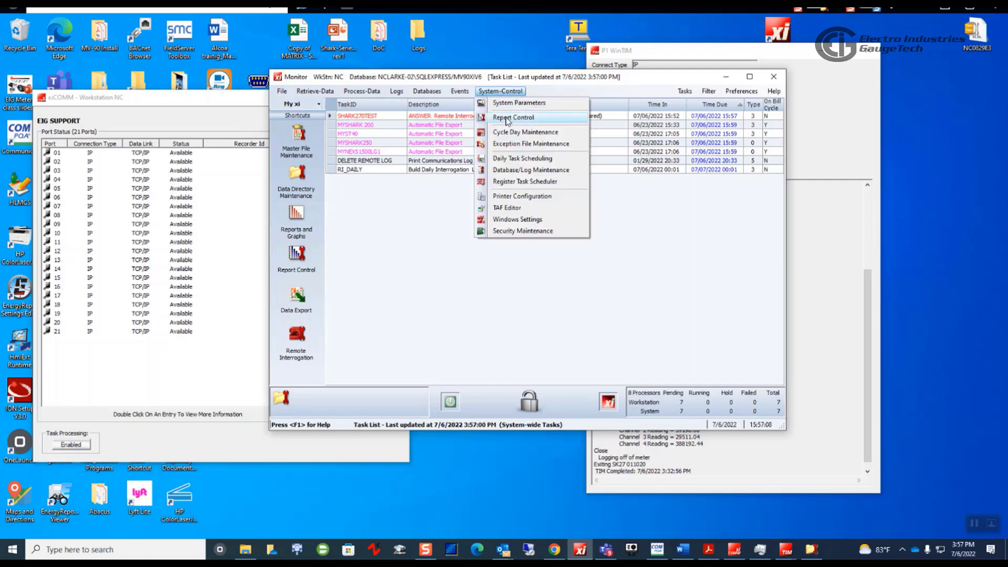
pyautogui.click(517, 103)
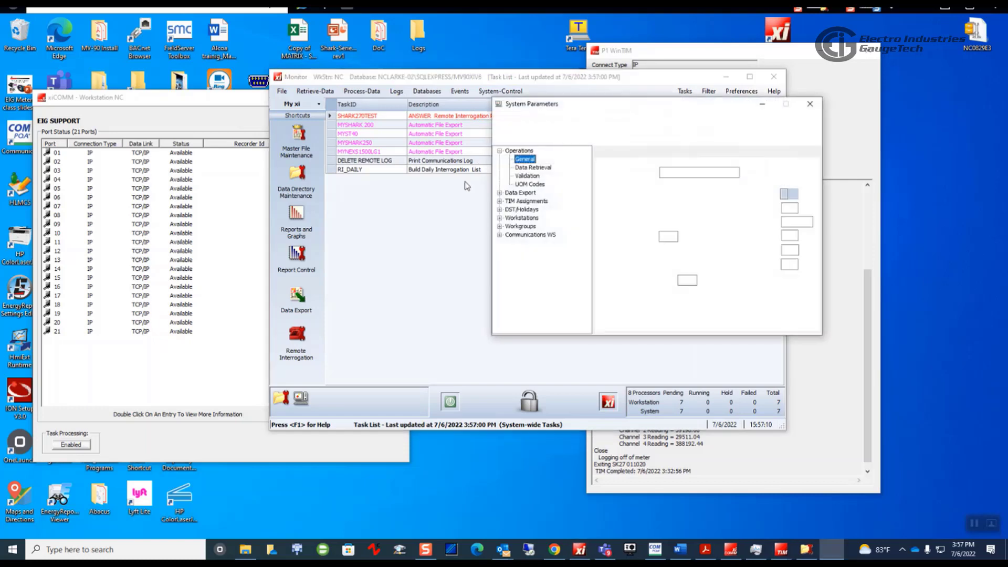
pyautogui.click(529, 177)
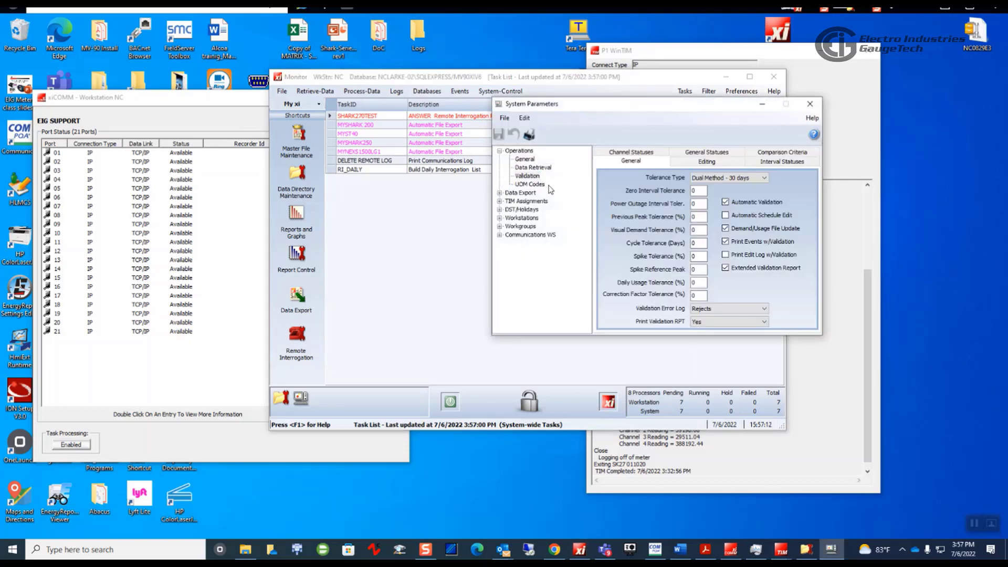
pyautogui.click(781, 162)
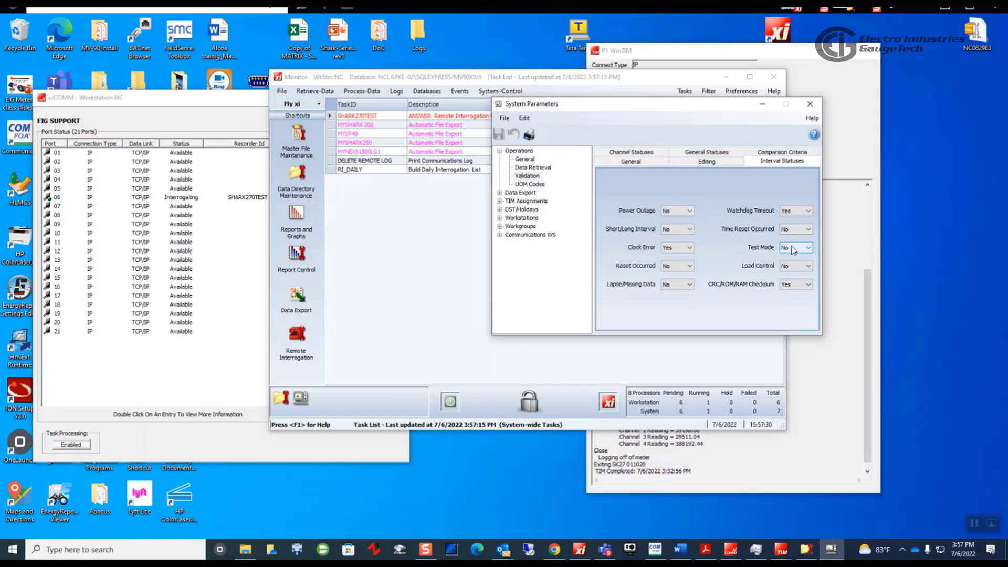
pyautogui.click(808, 248)
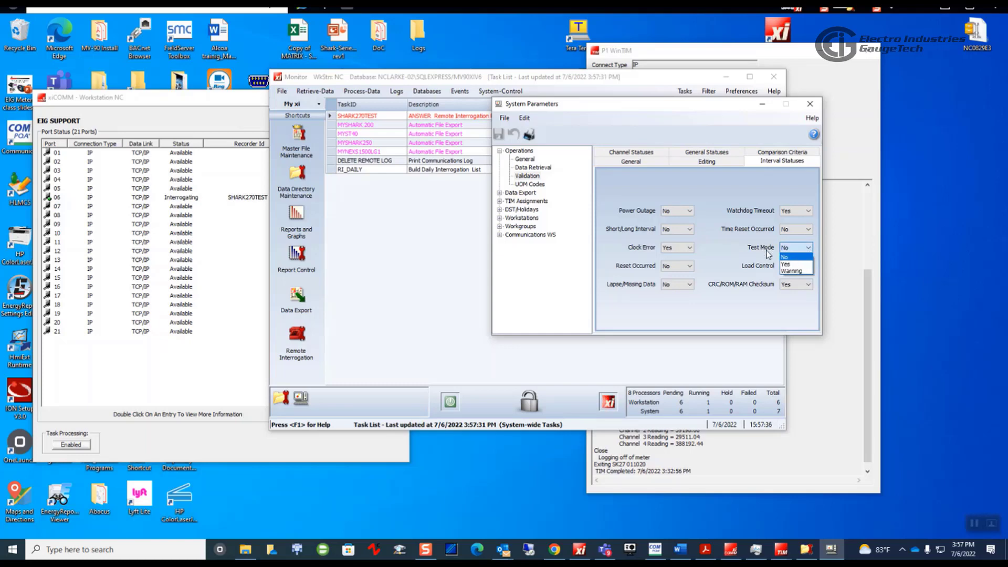
pyautogui.click(785, 257)
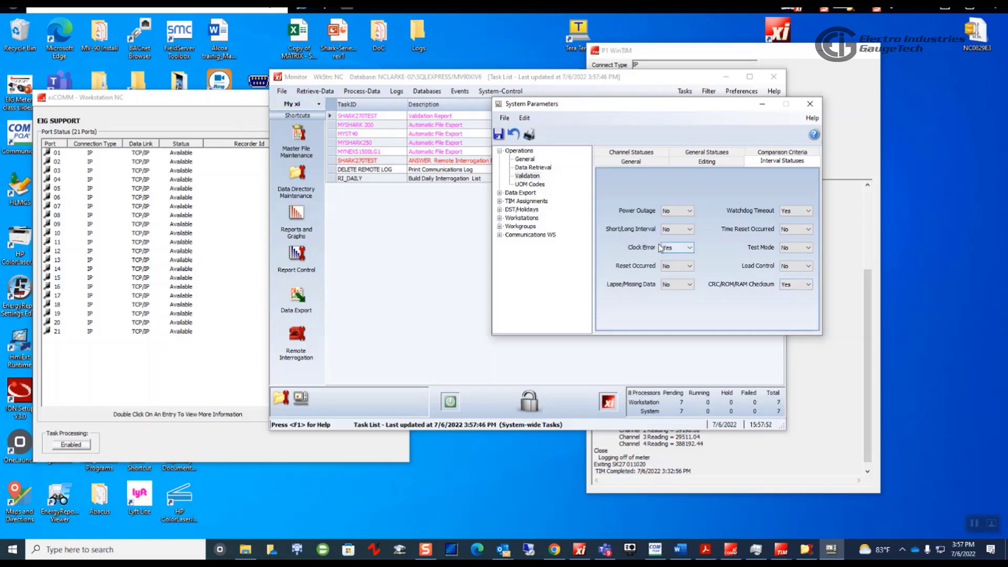
# Step: Examine the validation choices for the Clock Error, CRC/ROM/RAM Checksum, Short/Long Interval and Power Outage interval statuses
pyautogui.click(672, 251)
pyautogui.click(681, 265)
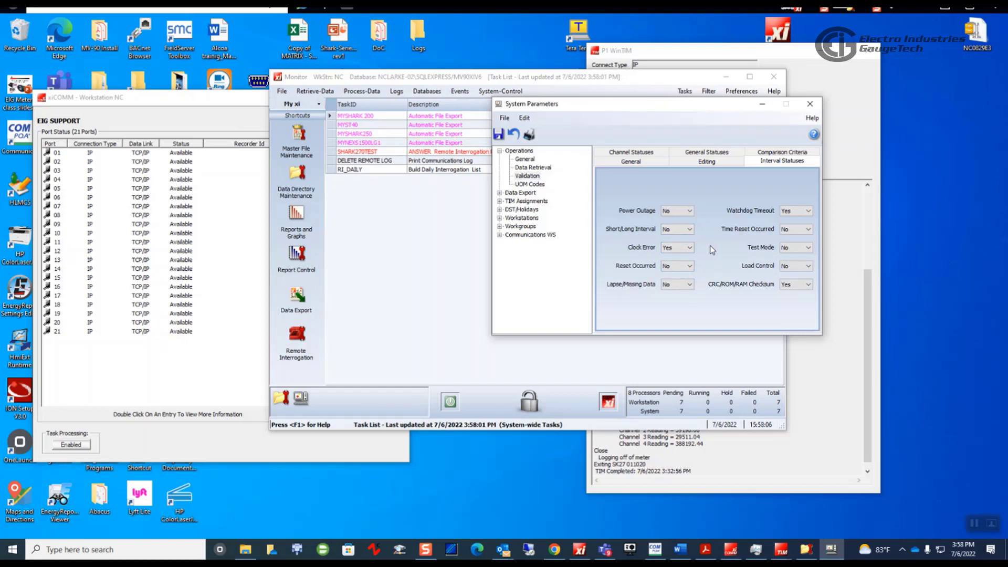
pyautogui.click(808, 286)
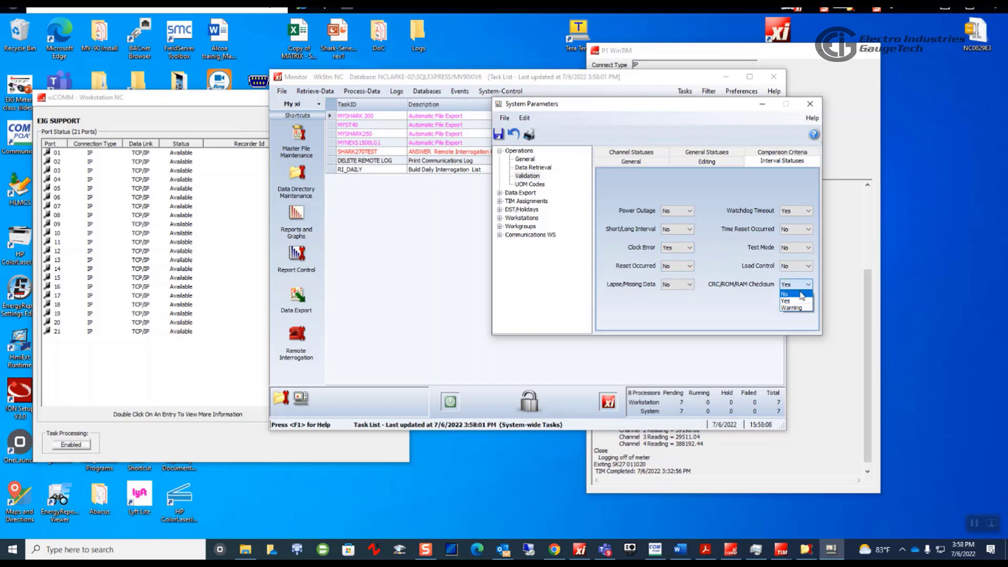
pyautogui.click(758, 276)
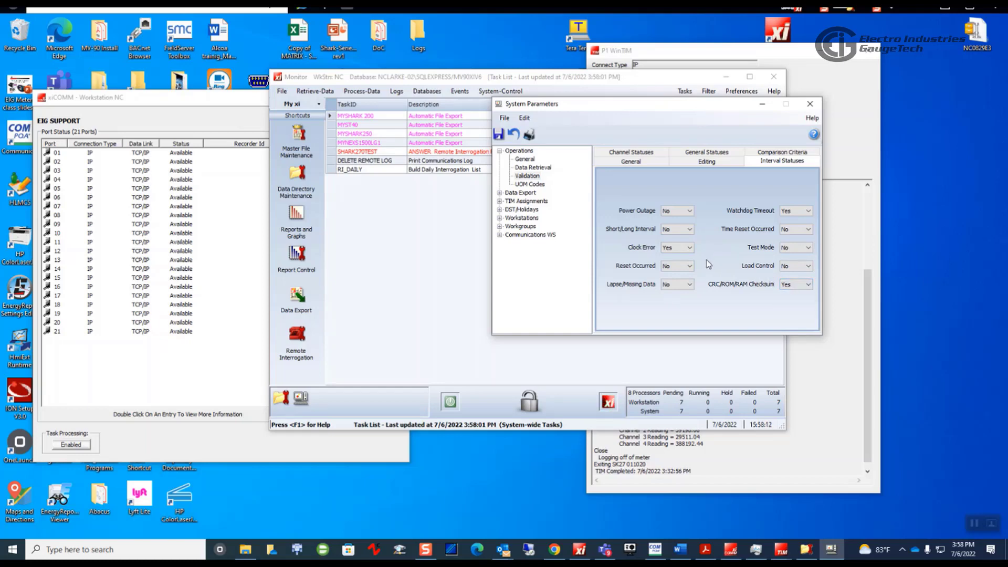
pyautogui.click(692, 230)
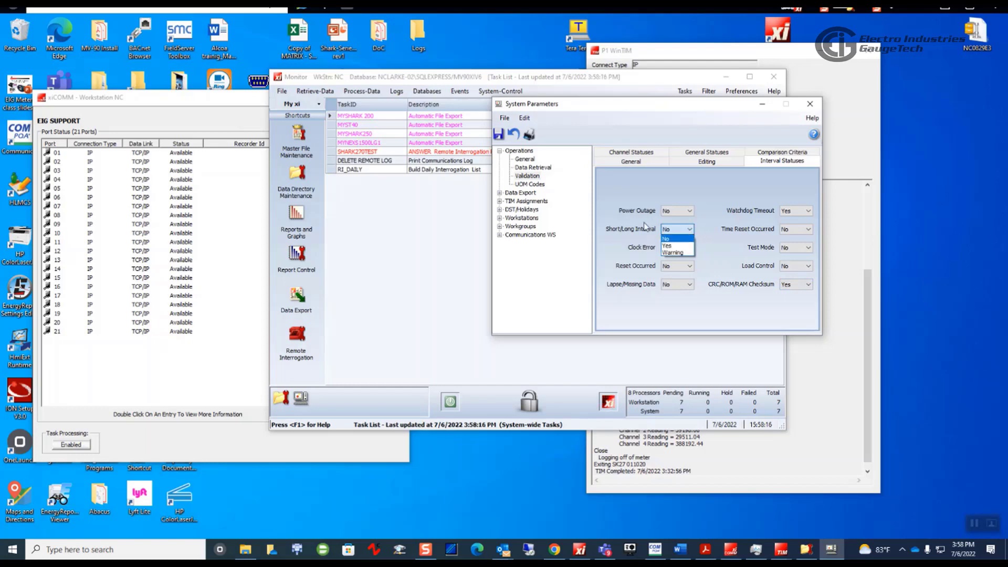
pyautogui.click(692, 233)
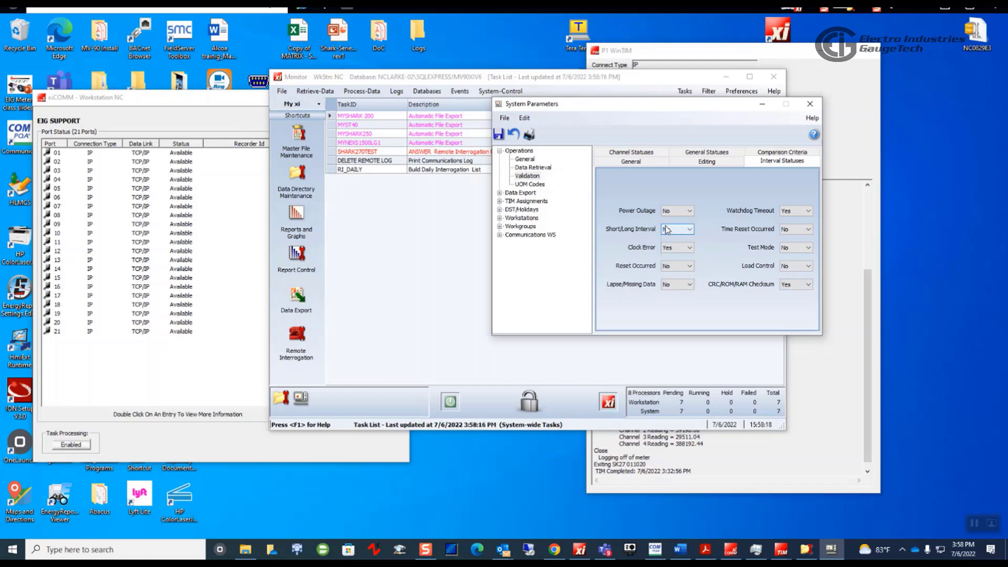
pyautogui.click(690, 213)
pyautogui.click(690, 212)
# Step: Examine the Auto Plug period options in the validation editing settings
pyautogui.click(698, 162)
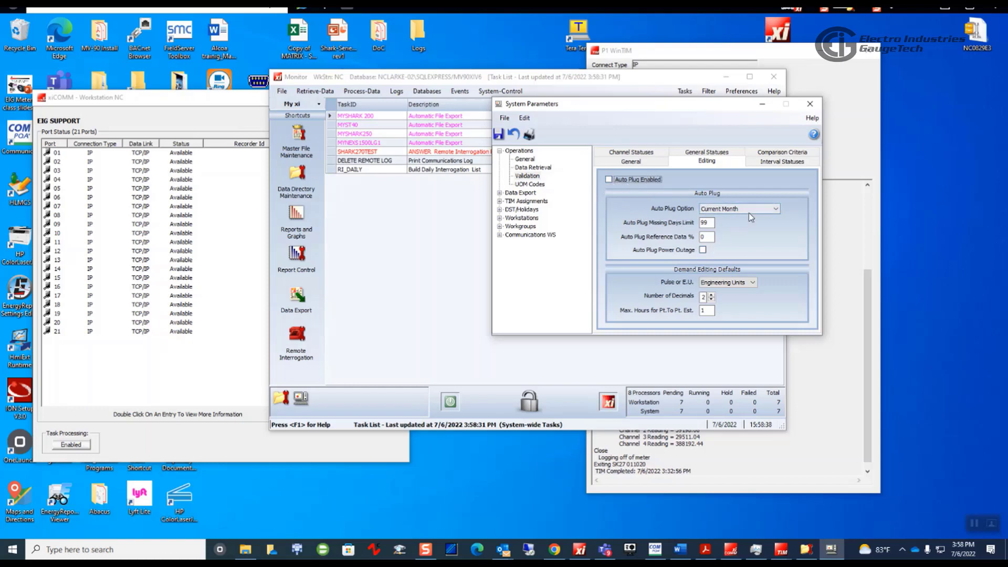
pyautogui.click(774, 210)
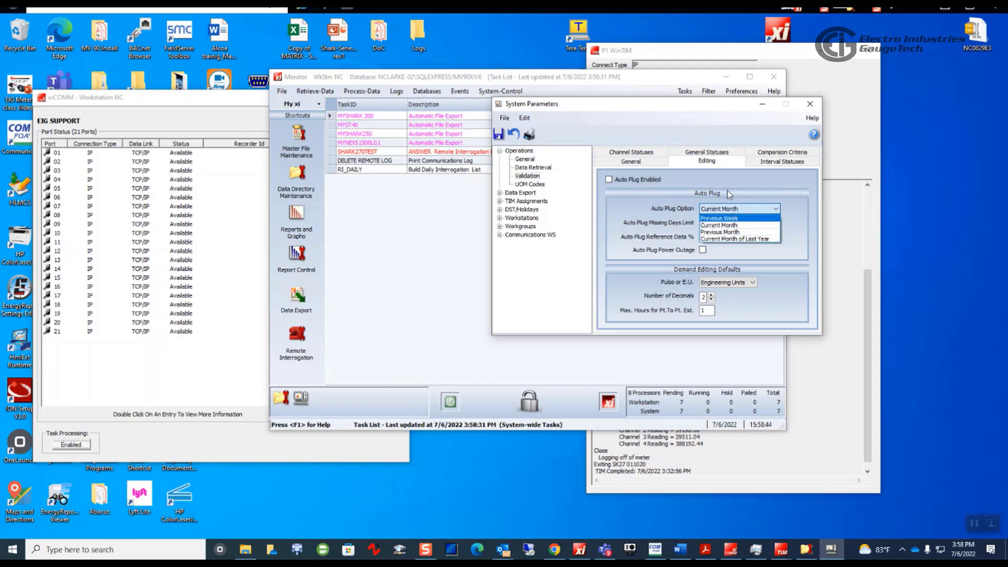
pyautogui.click(758, 188)
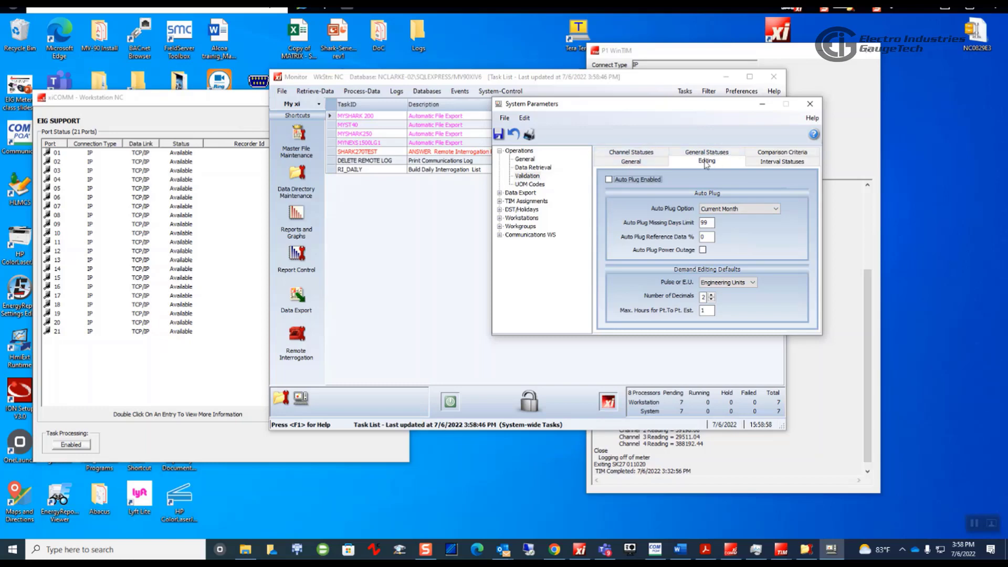
# Step: Dismiss the XF_AUTO data gap warnings and examine the Interval Tolerance choices in the general validation statuses
pyautogui.click(707, 153)
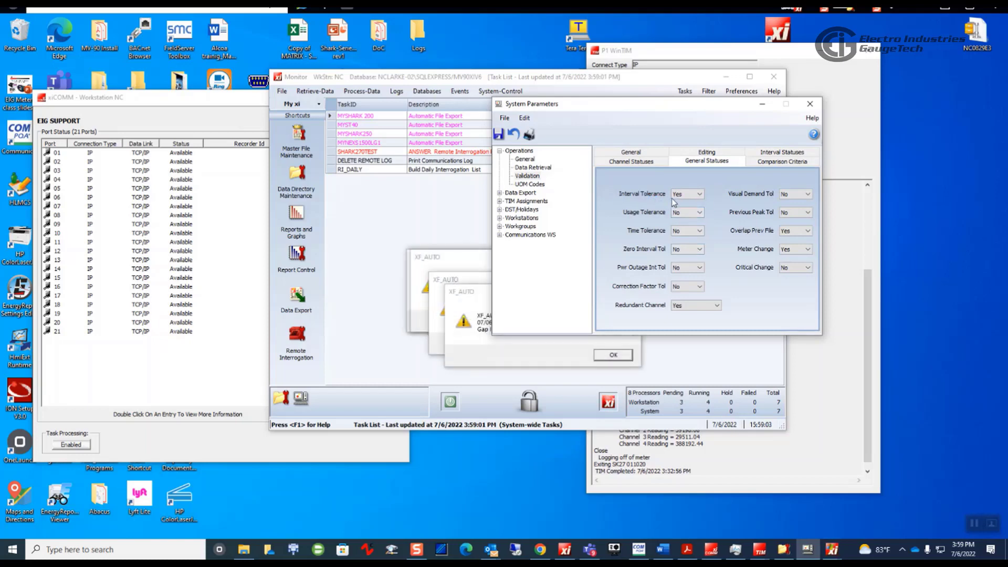
pyautogui.click(614, 355)
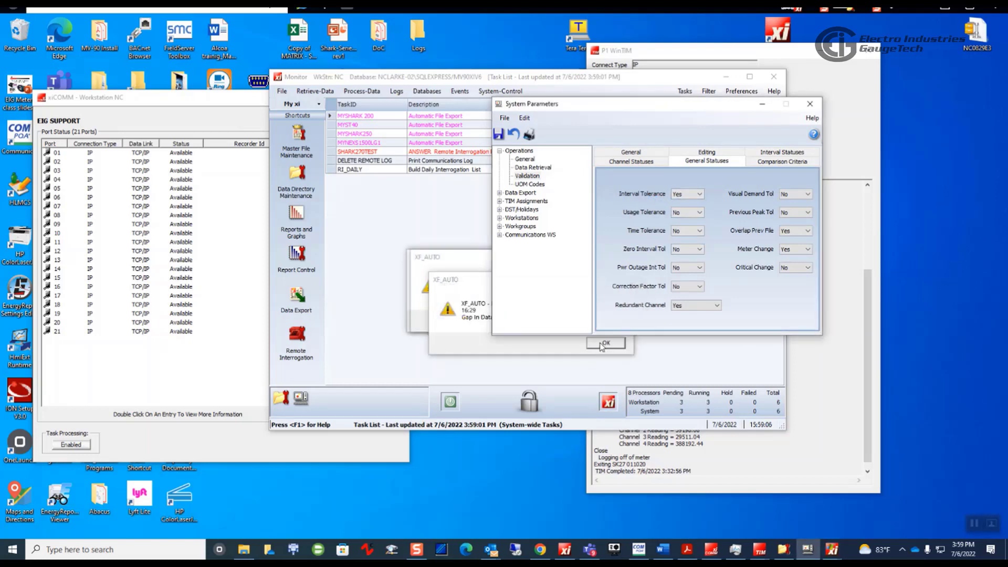
pyautogui.click(604, 344)
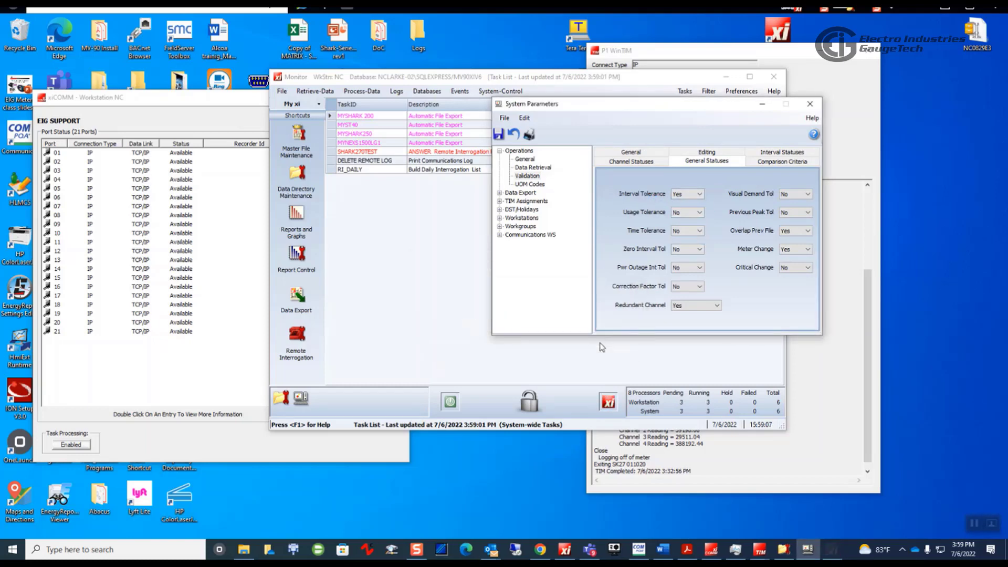
pyautogui.click(700, 195)
pyautogui.click(682, 203)
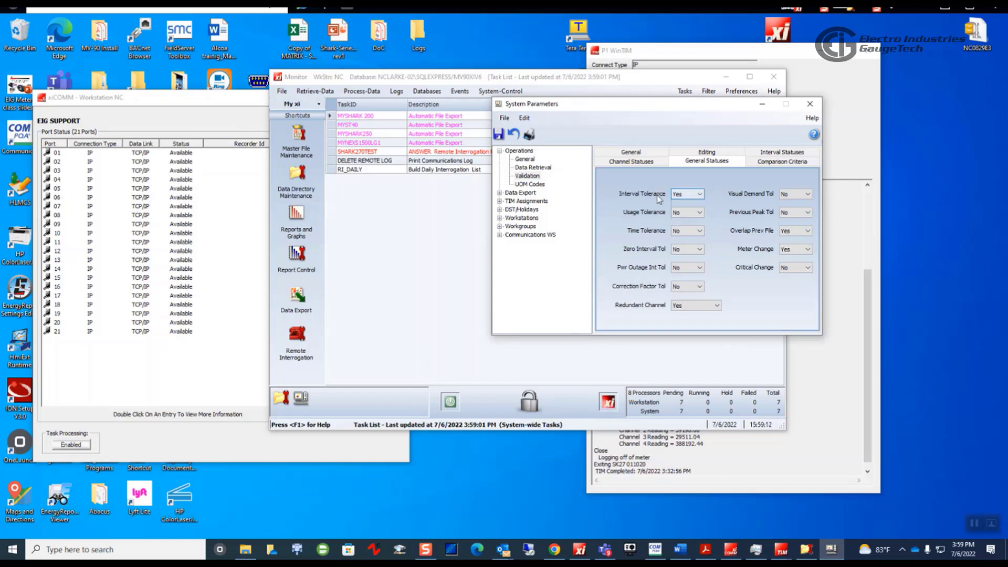
# Step: Try Yes for the Usage Tolerance validation status, and set it back to No
pyautogui.click(687, 214)
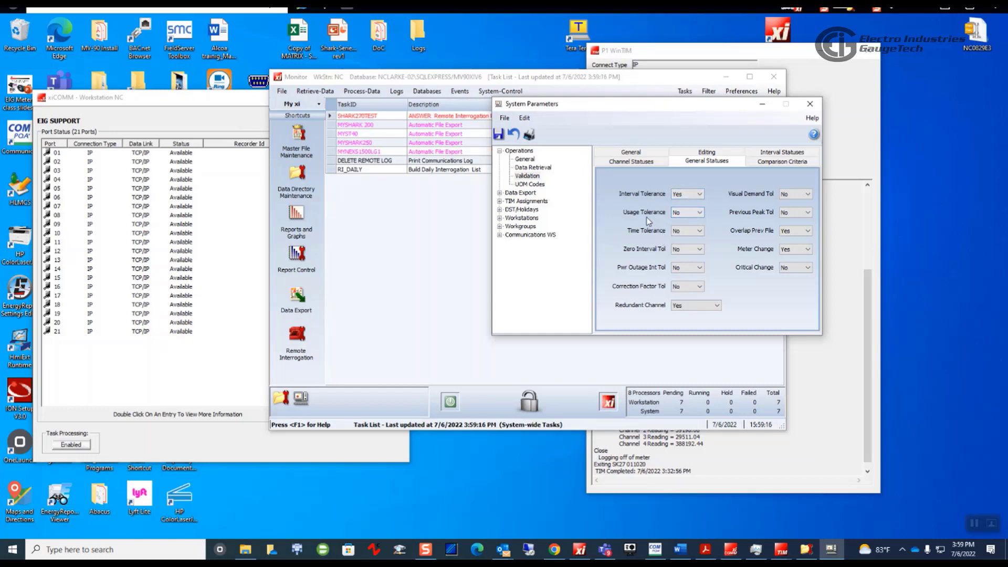
pyautogui.click(700, 214)
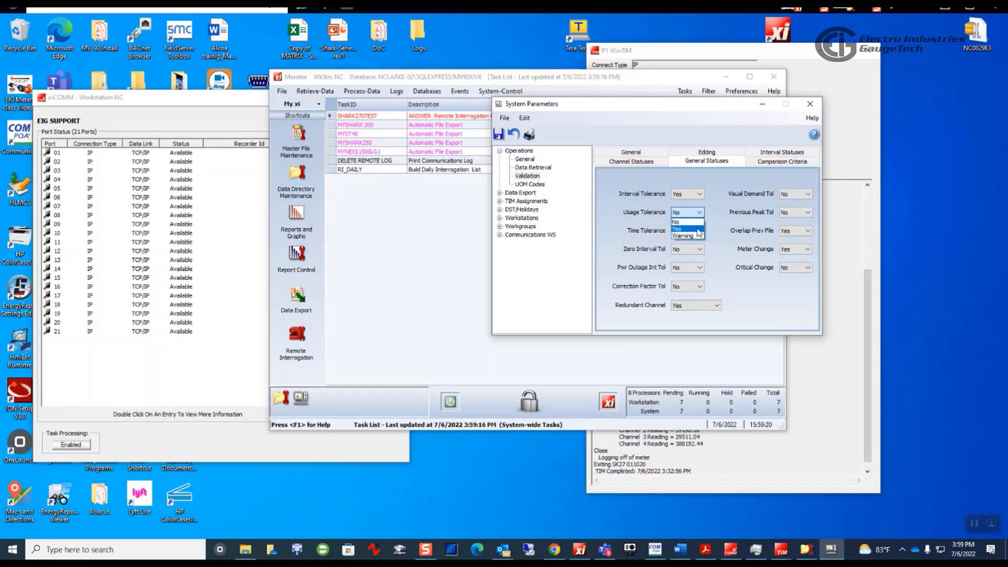
pyautogui.click(699, 231)
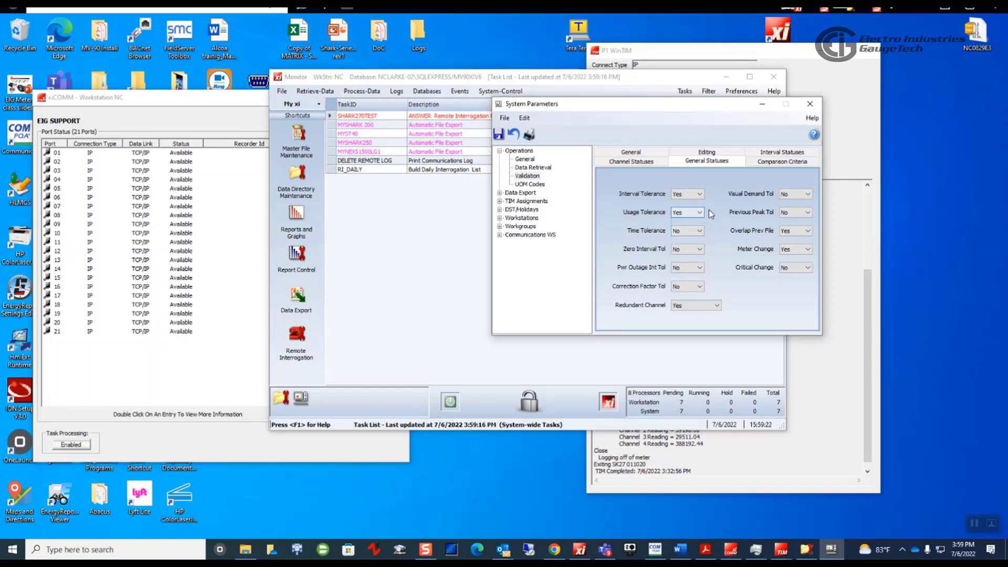
pyautogui.click(700, 213)
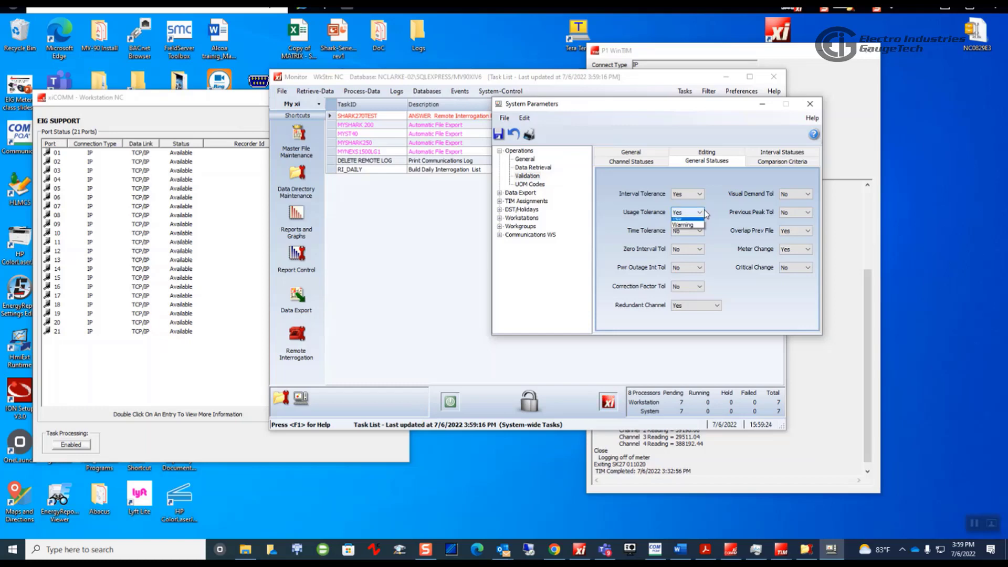
pyautogui.click(696, 222)
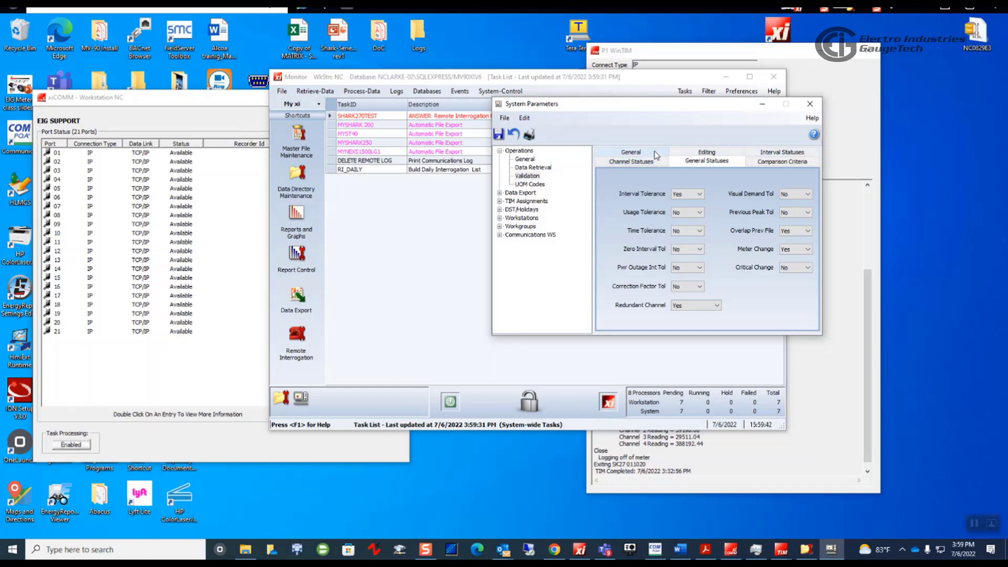
# Step: Return to the general validation settings and close the System Parameters, saving the changes
pyautogui.click(628, 152)
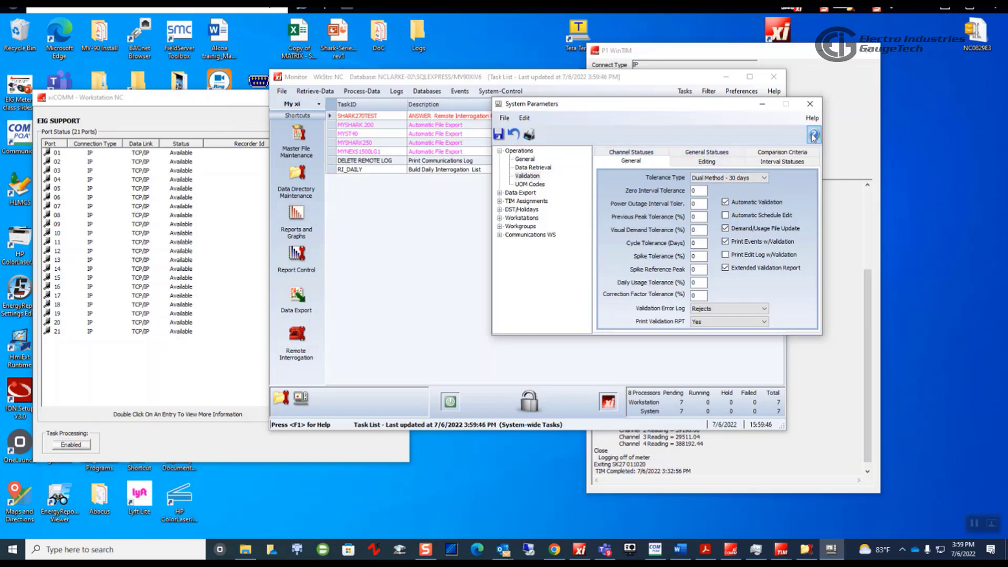
pyautogui.click(811, 104)
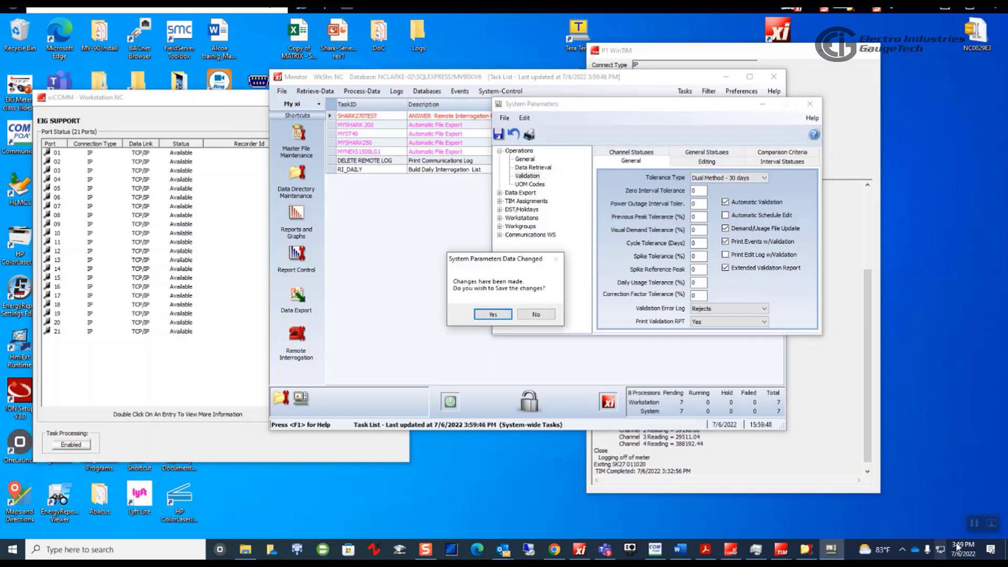
pyautogui.press('Return')
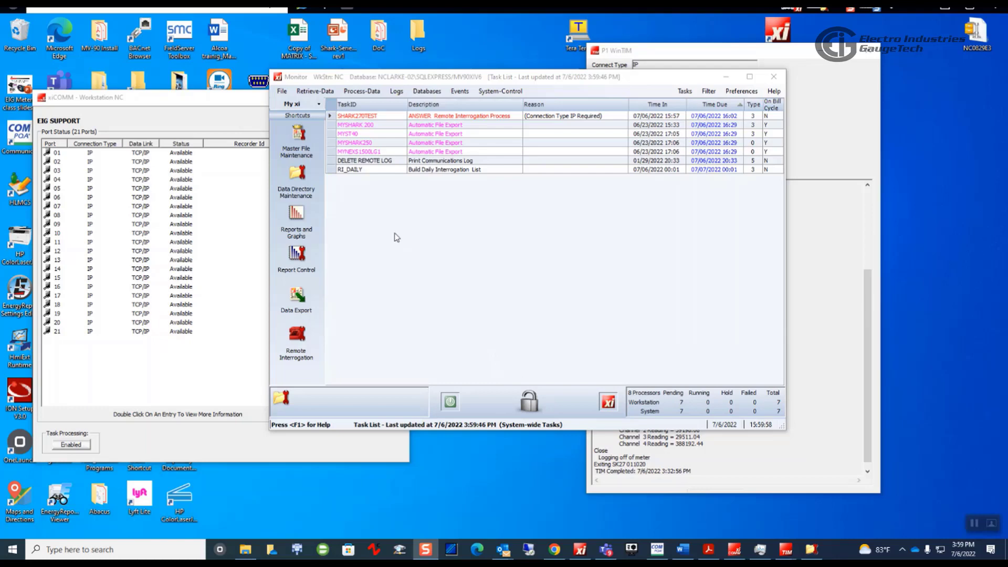
# Step: Open the Event Reference list of event codes and move its window higher on the screen
pyautogui.click(459, 92)
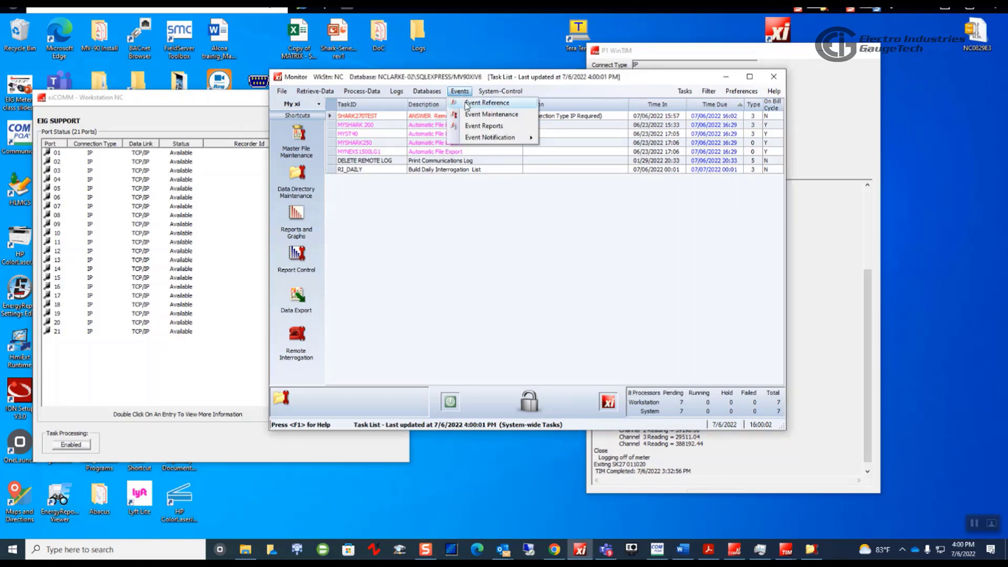
pyautogui.click(466, 104)
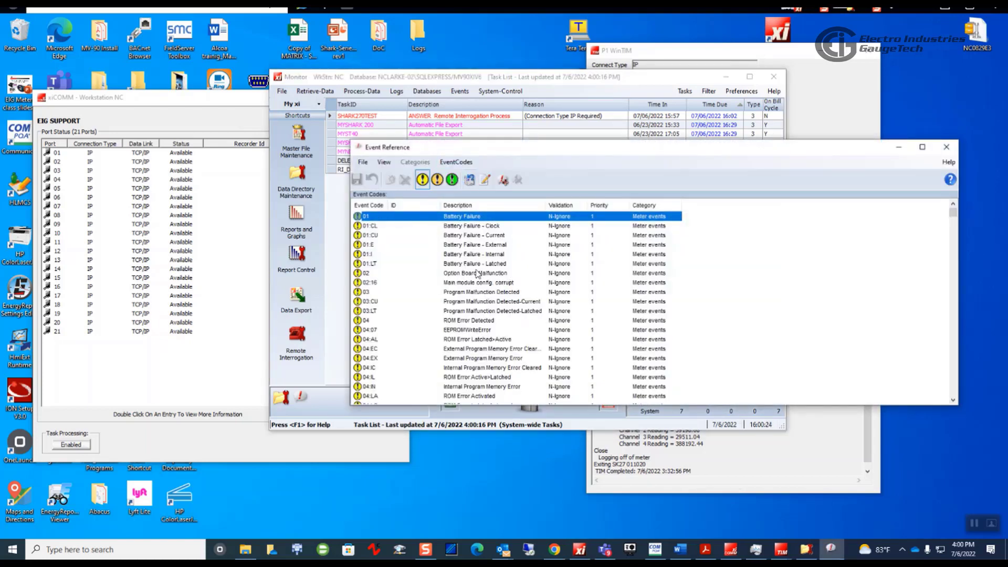
pyautogui.moveTo(563, 149); pyautogui.dragTo(536, 75)
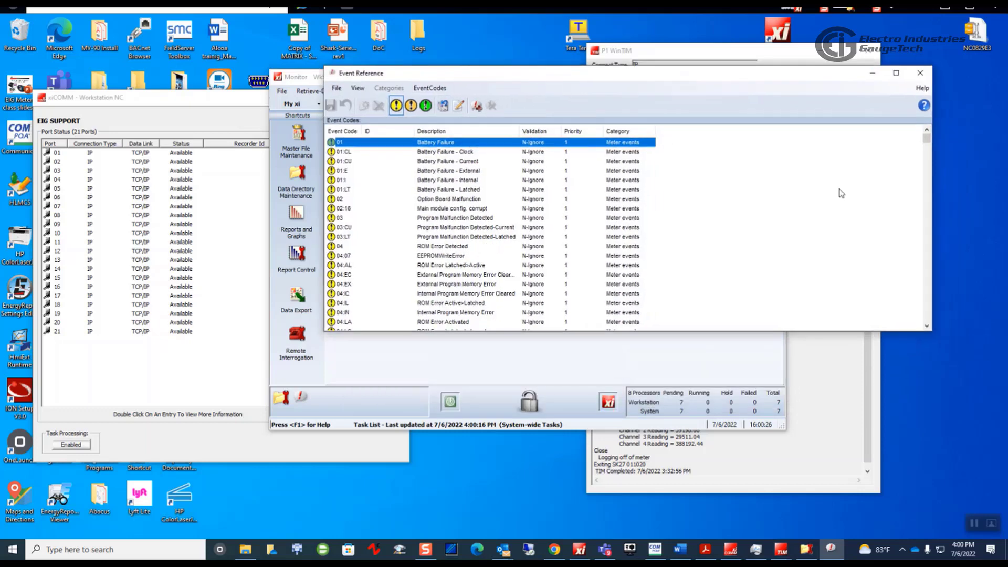
# Step: Try Y - Pass/Fail as the validation check for the Battery Failure event code 01, and cancel the edit
pyautogui.click(927, 154)
pyautogui.moveTo(930, 159)
pyautogui.mouseDown()
pyautogui.moveTo(933, 200)
pyautogui.moveTo(932, 174)
pyautogui.mouseUp()
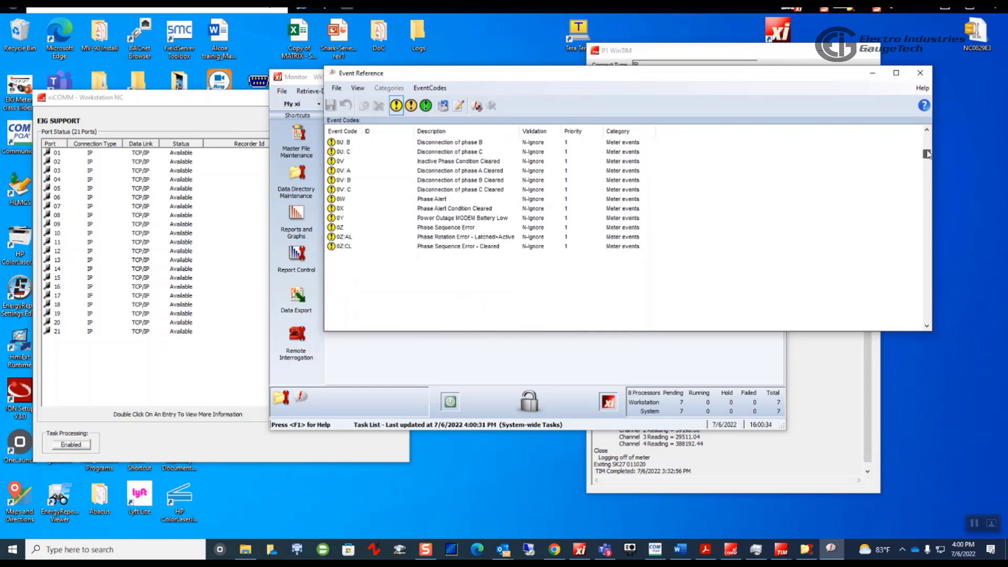
pyautogui.press('Home')
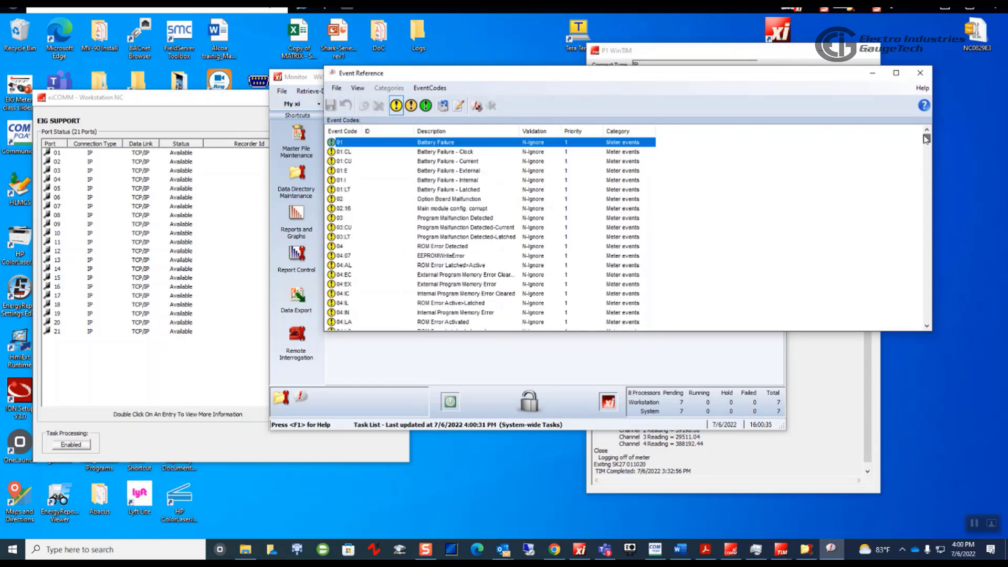
pyautogui.doubleClick(535, 144)
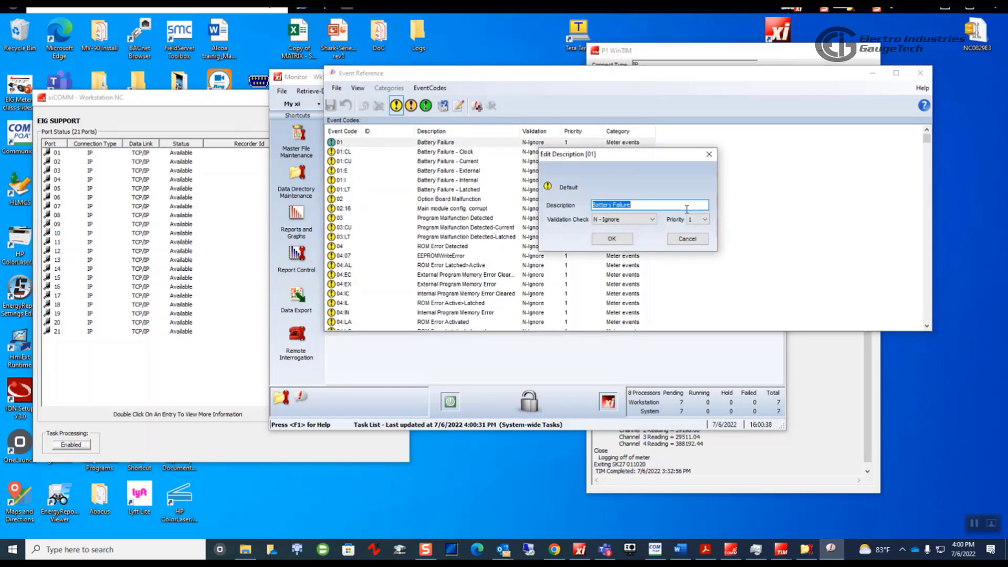
pyautogui.click(651, 219)
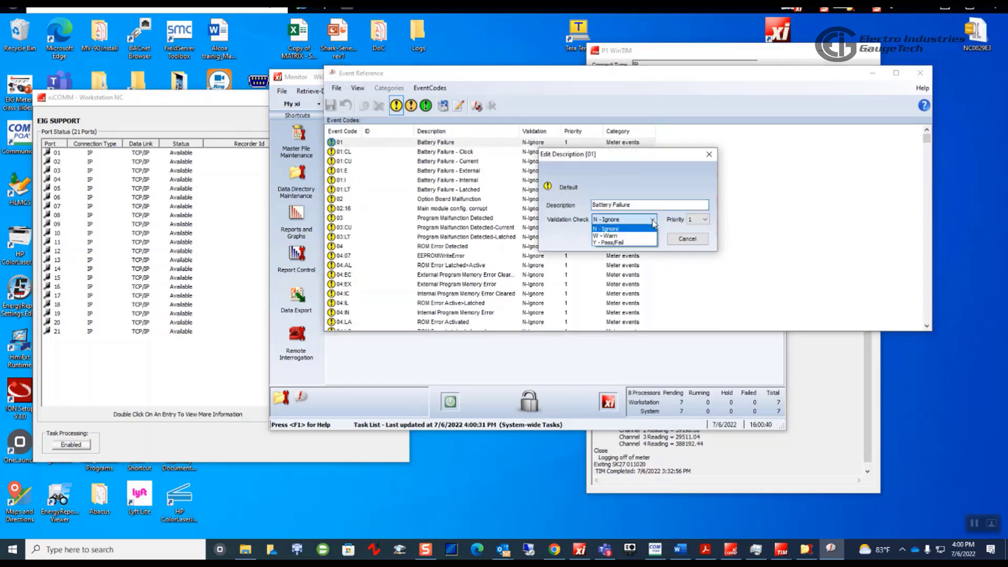
pyautogui.click(625, 243)
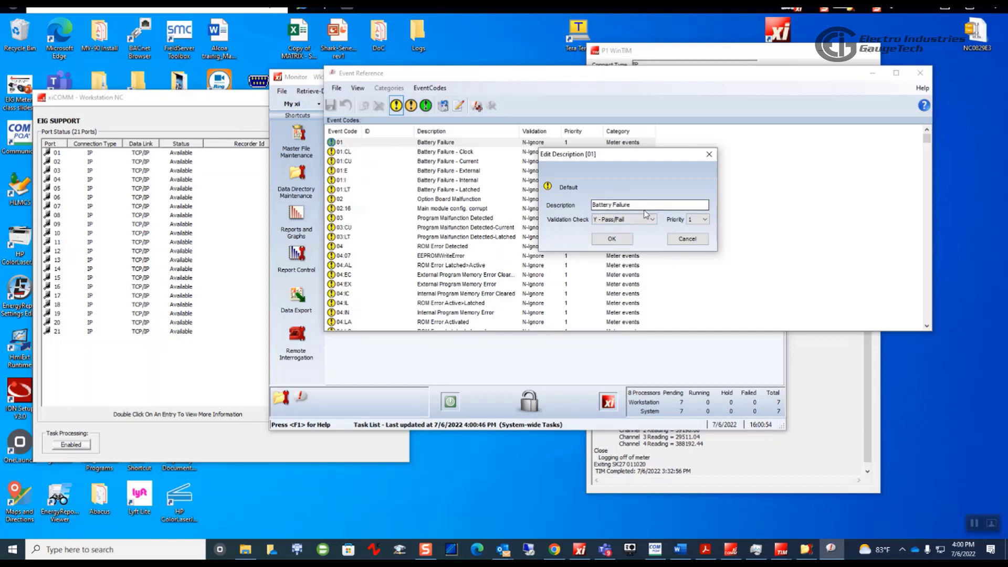
pyautogui.click(679, 243)
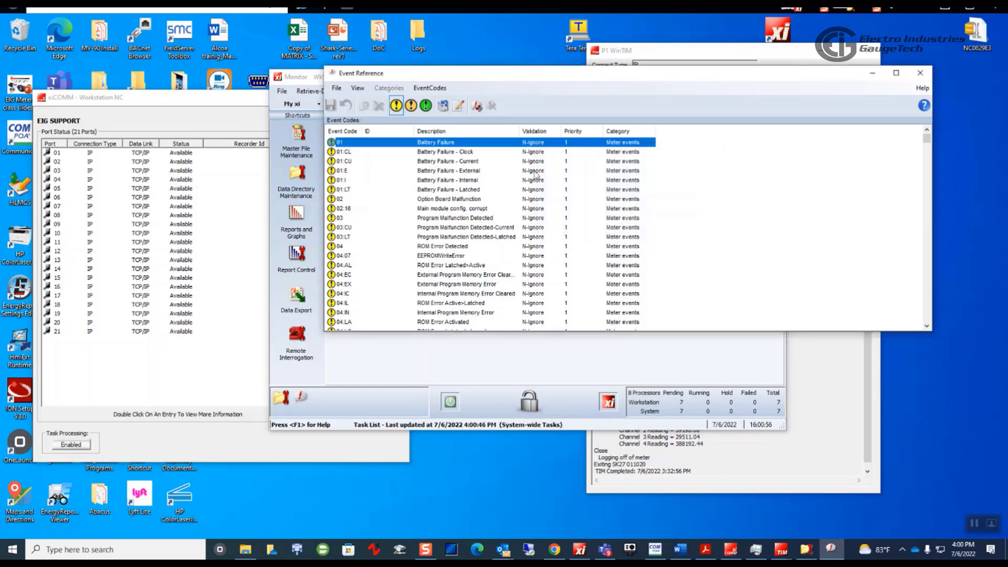
# Step: Examine the event codes from the Battery Failure entries to the power-off entries for their validation settings
pyautogui.click(467, 154)
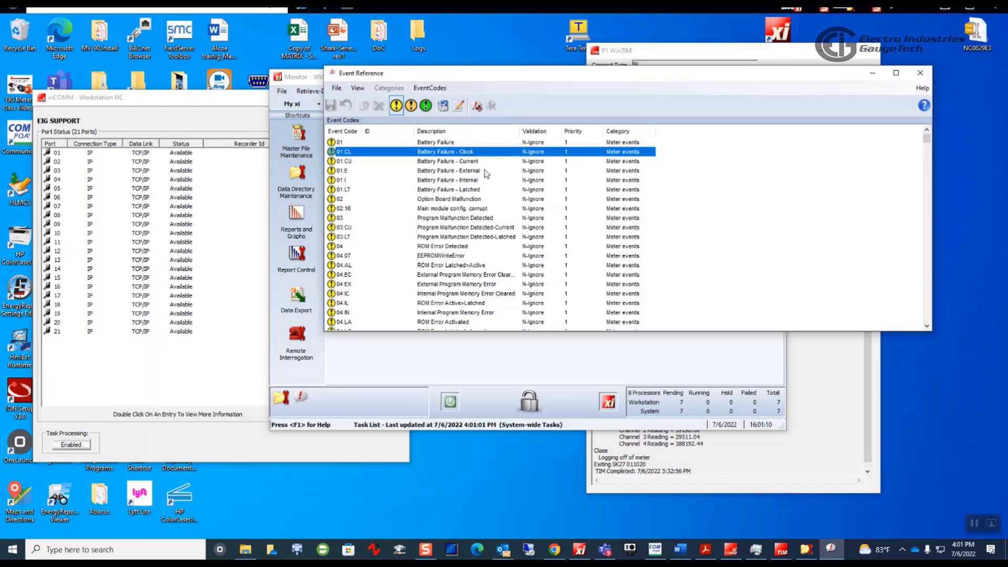
pyautogui.scroll(-4, 637, 212)
pyautogui.scroll(-8, 636, 212)
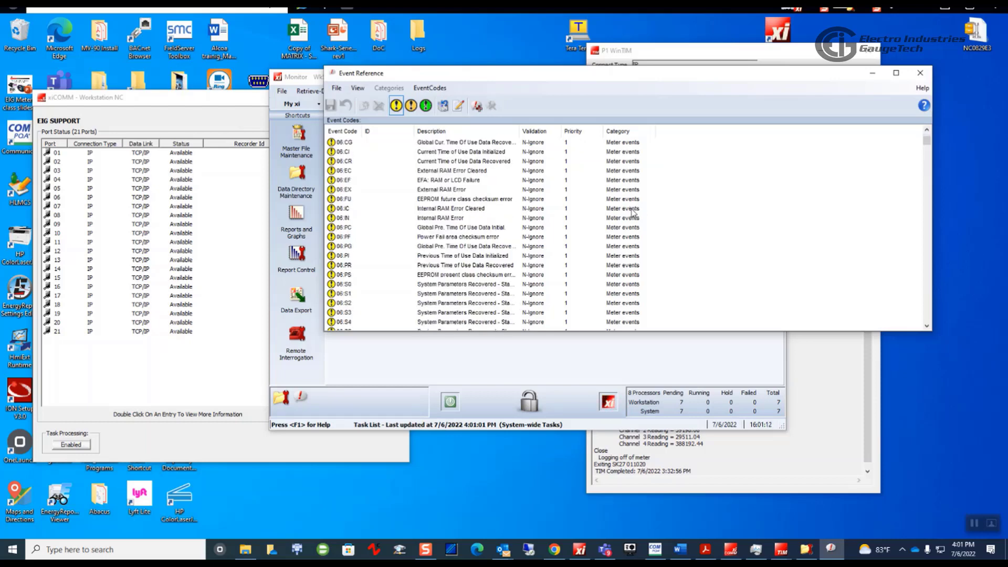
pyautogui.scroll(-9, 633, 212)
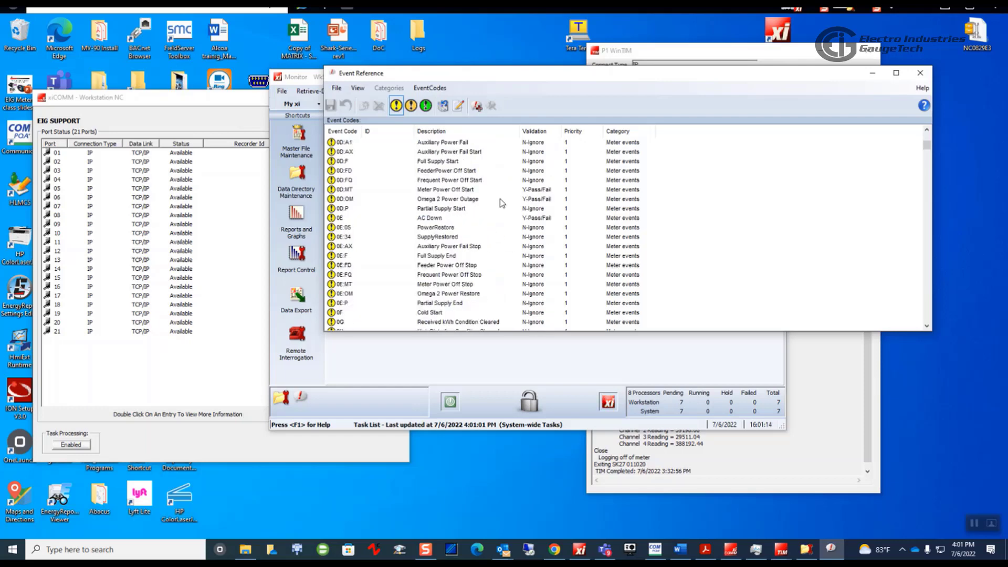
pyautogui.click(344, 190)
pyautogui.scroll(9, 597, 198)
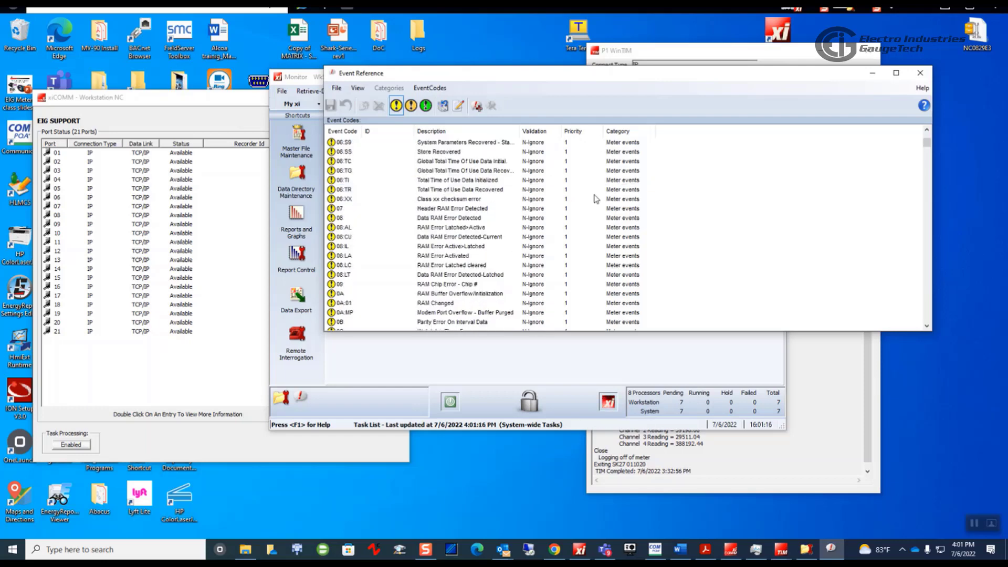
pyautogui.scroll(-4, 596, 199)
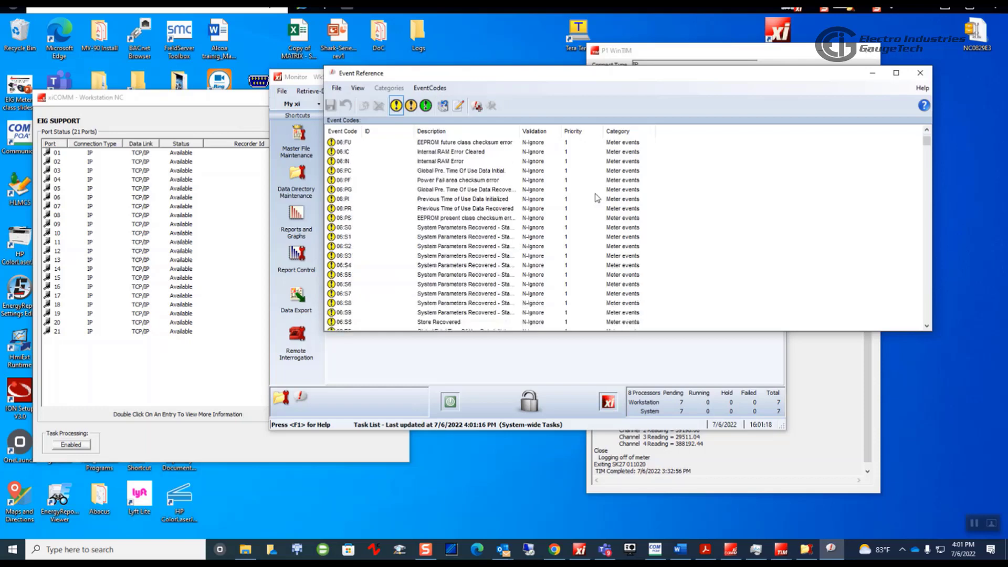
pyautogui.scroll(-9, 596, 198)
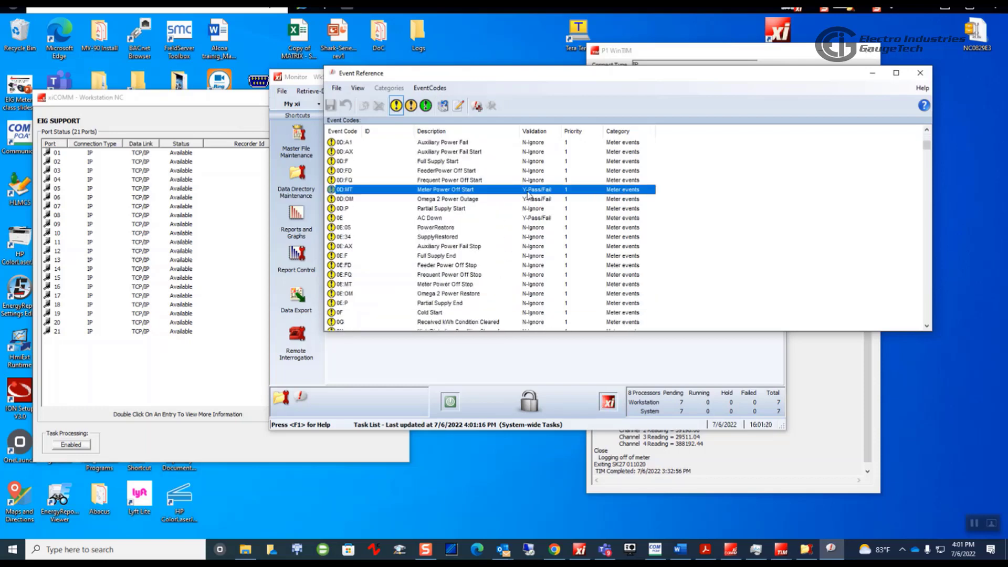
# Step: Shorten the description of event code 0D:MT to Meter Power and accept the edit
pyautogui.doubleClick(411, 191)
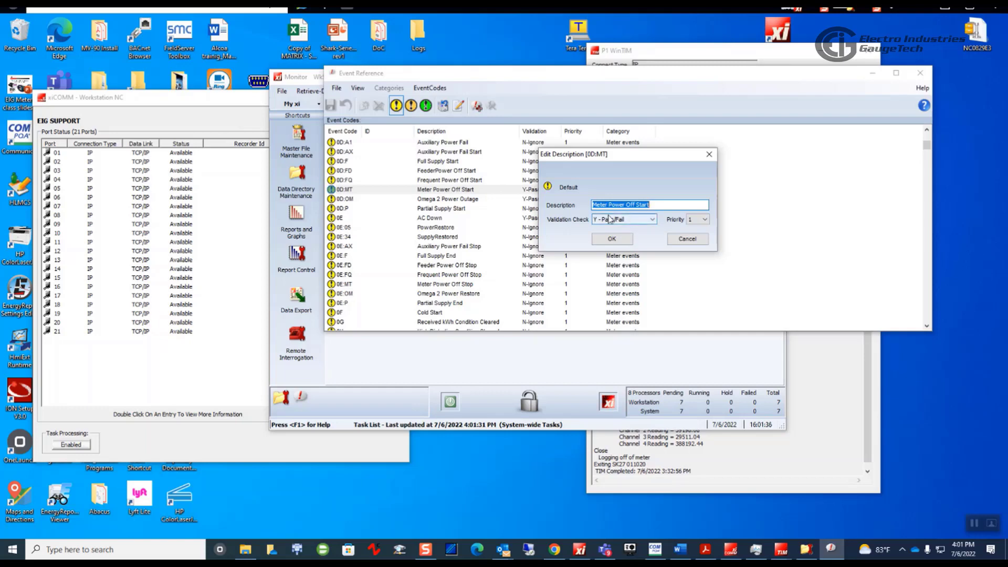
pyautogui.click(703, 220)
pyautogui.click(704, 220)
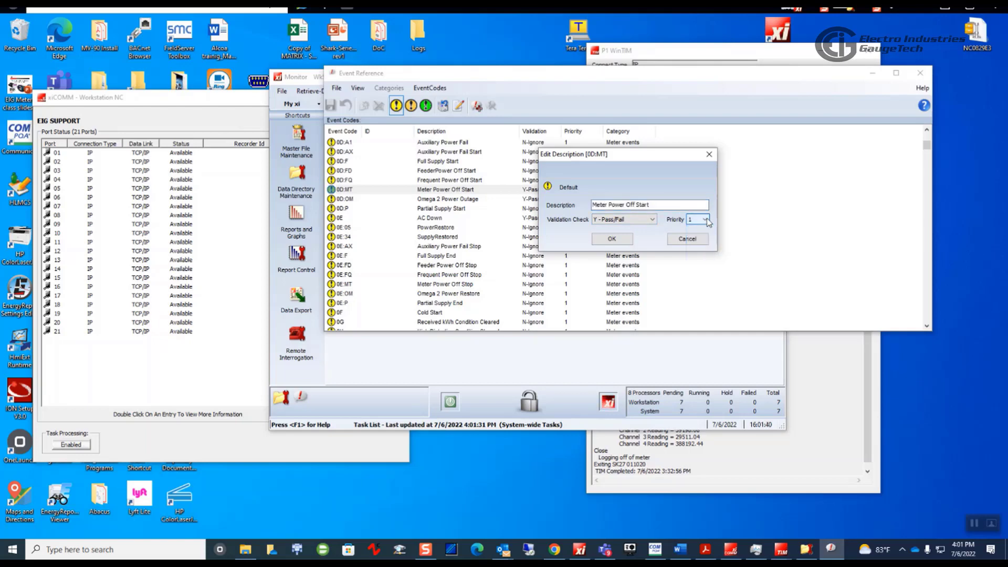
pyautogui.click(657, 205)
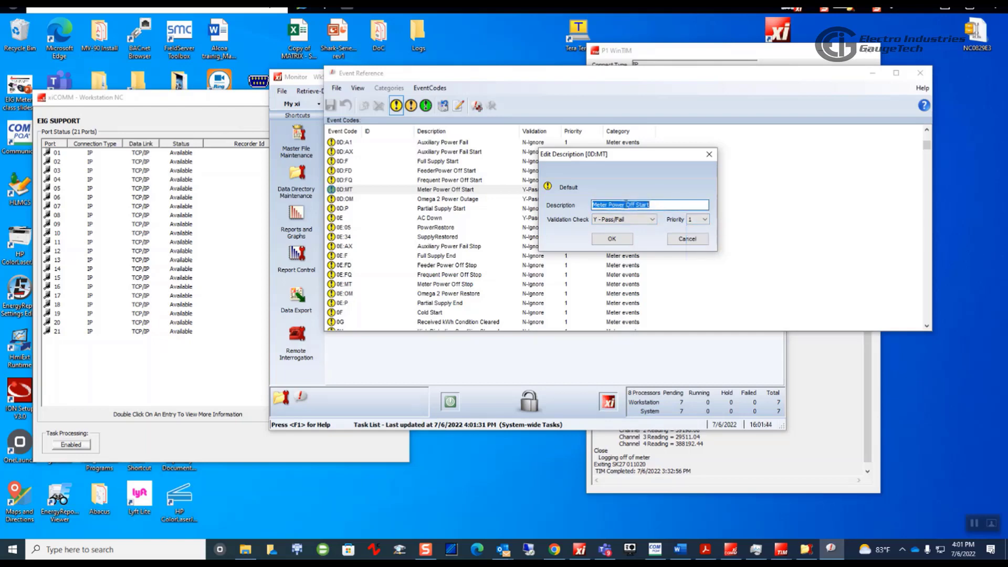
pyautogui.moveTo(626, 205); pyautogui.dragTo(672, 205)
pyautogui.press('BackSpace')
pyautogui.press('BackSpace')
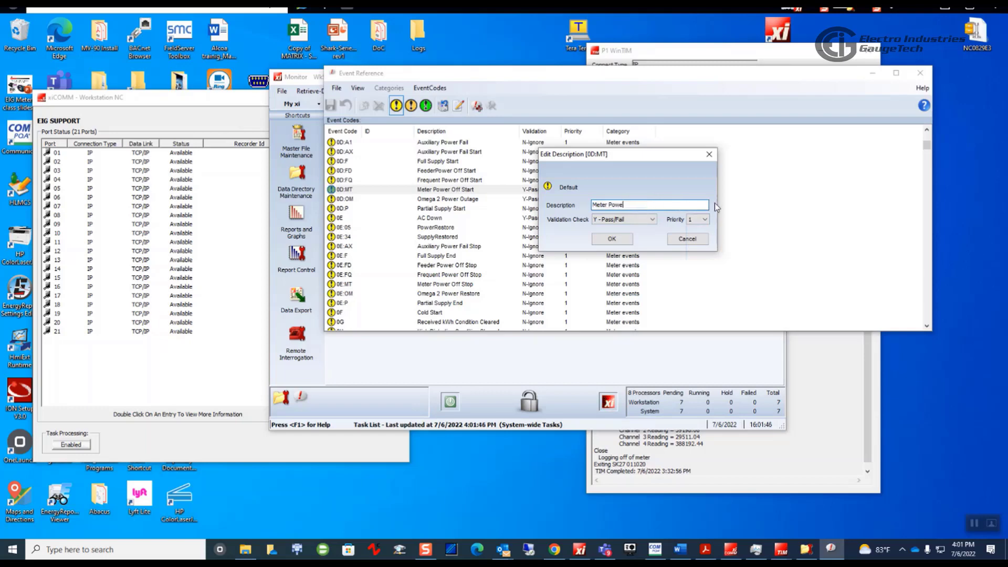
pyautogui.write('r')
pyautogui.click(612, 239)
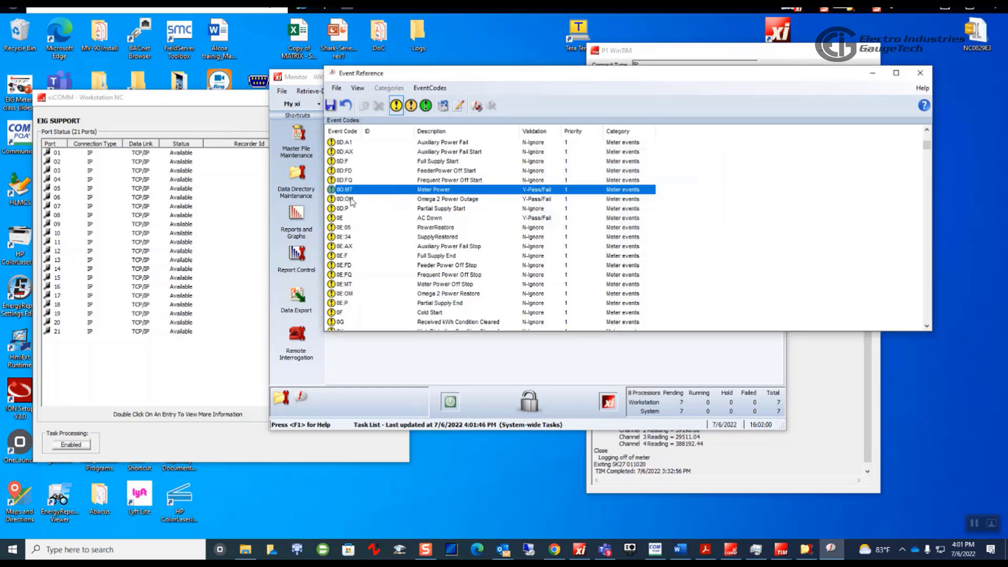
# Step: View the description and validation check of the Omega 2 Power Outage event code, and close it without changes
pyautogui.click(435, 199)
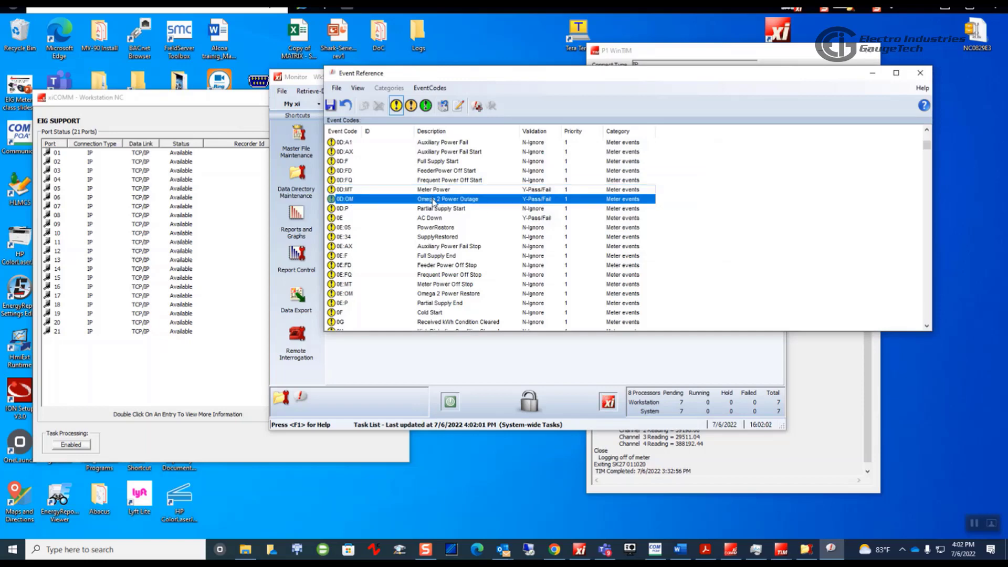
pyautogui.doubleClick(434, 200)
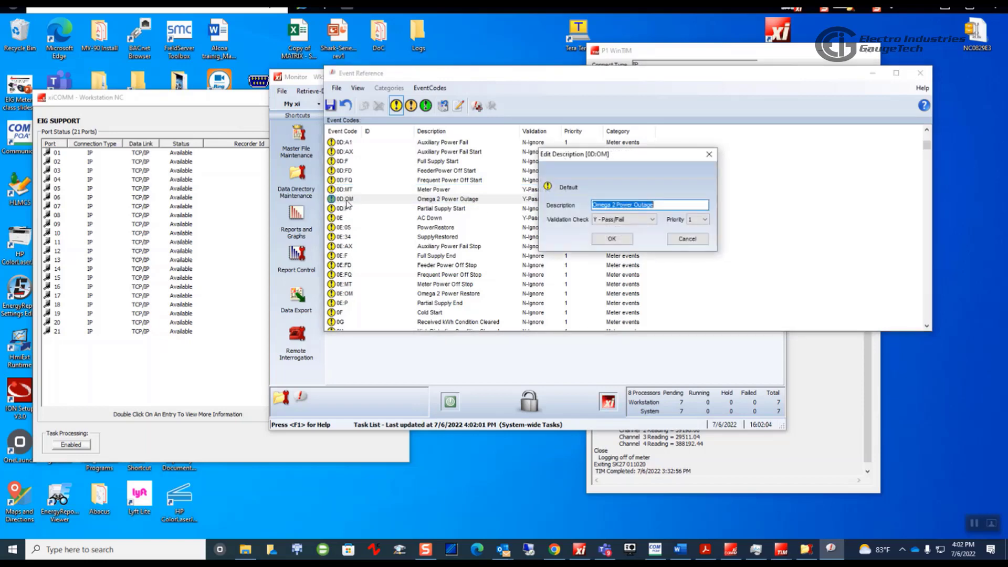
pyautogui.click(593, 205)
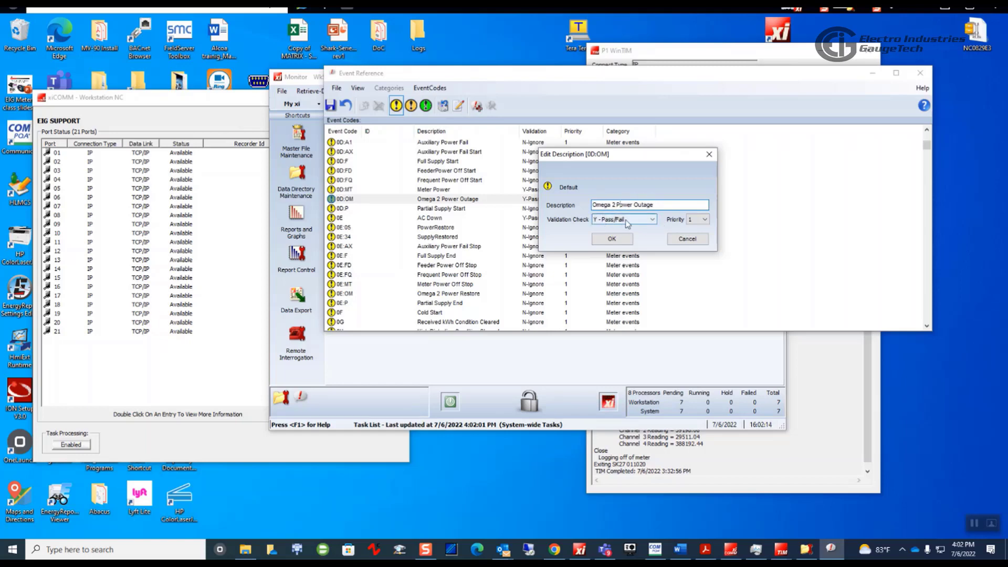
pyautogui.click(682, 240)
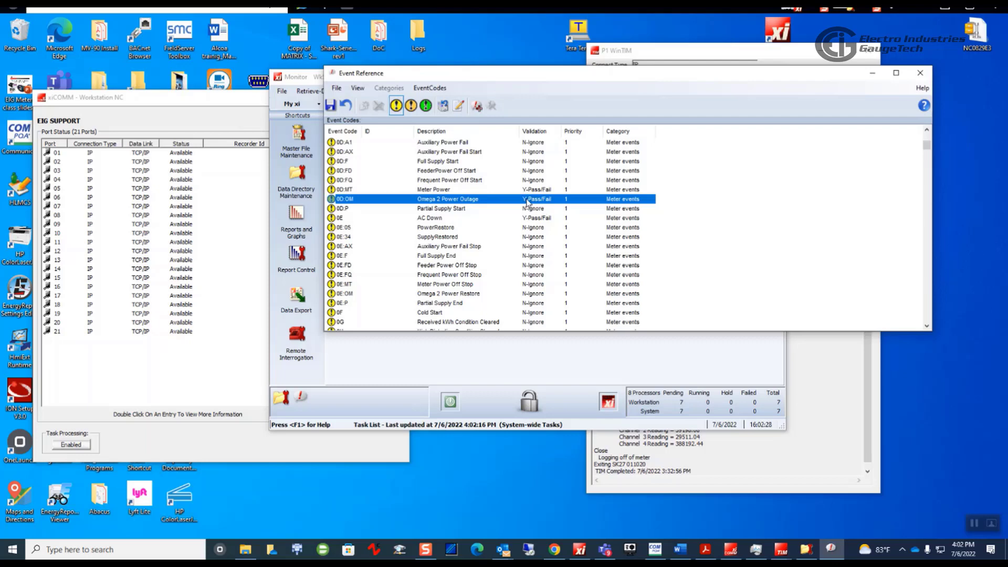
# Step: Set the validation check of the AC Down event code 0E to N - Ignore
pyautogui.click(436, 220)
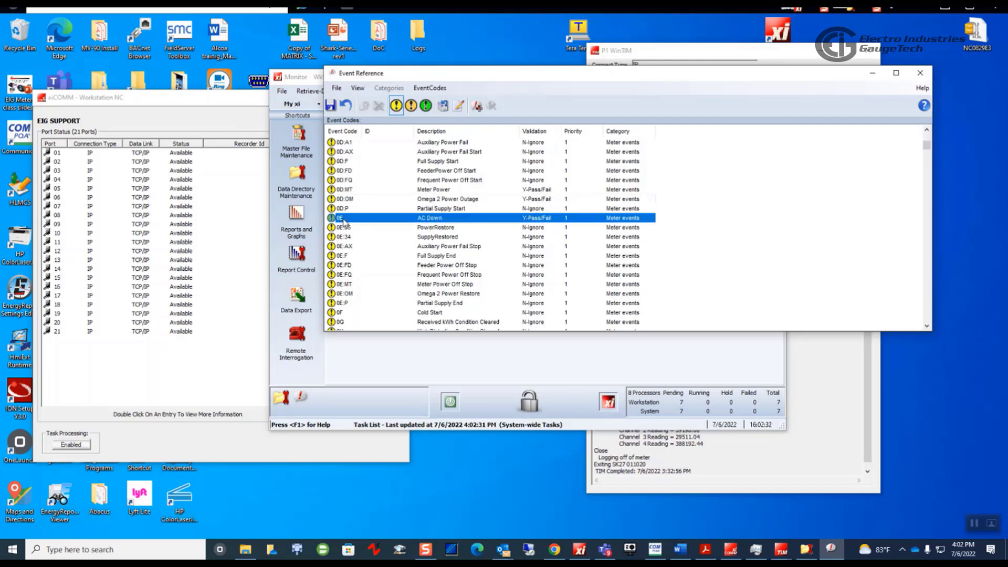
pyautogui.rightClick(555, 220)
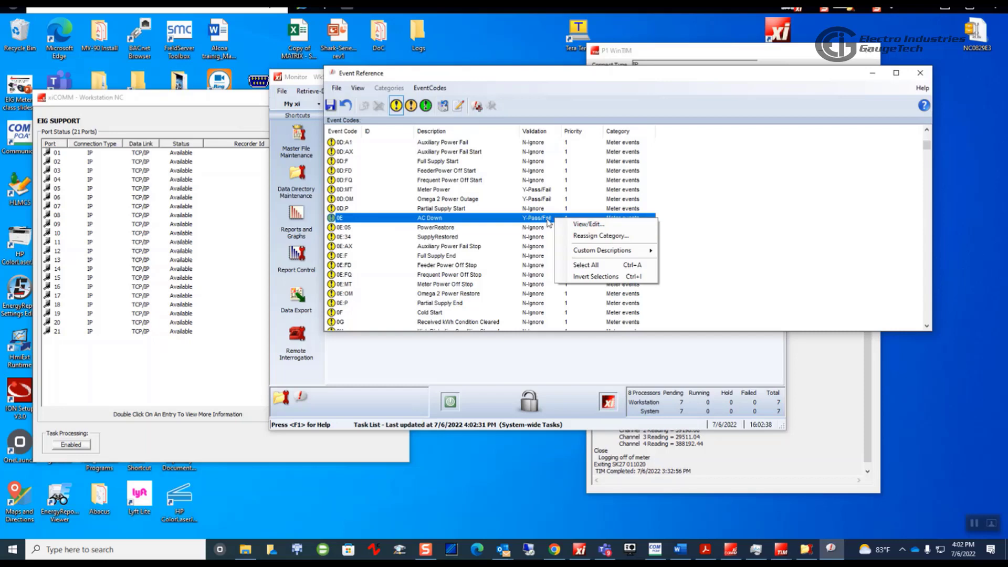
pyautogui.click(588, 224)
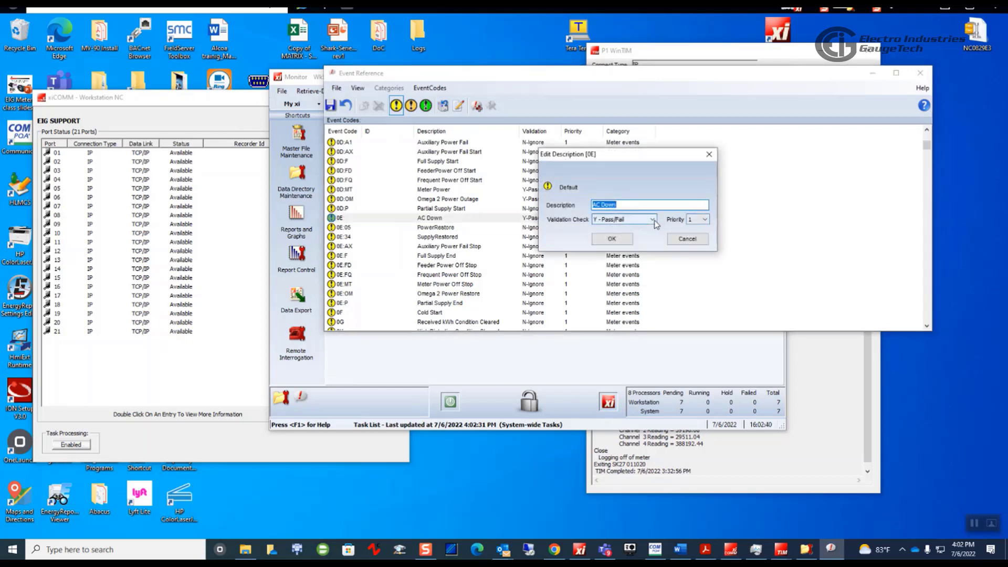
pyautogui.click(654, 219)
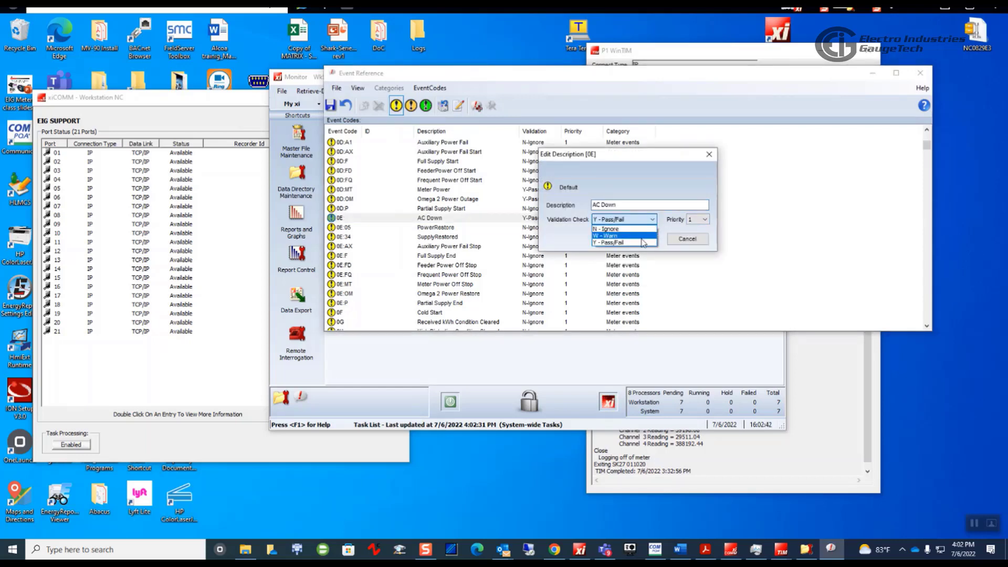
pyautogui.click(609, 229)
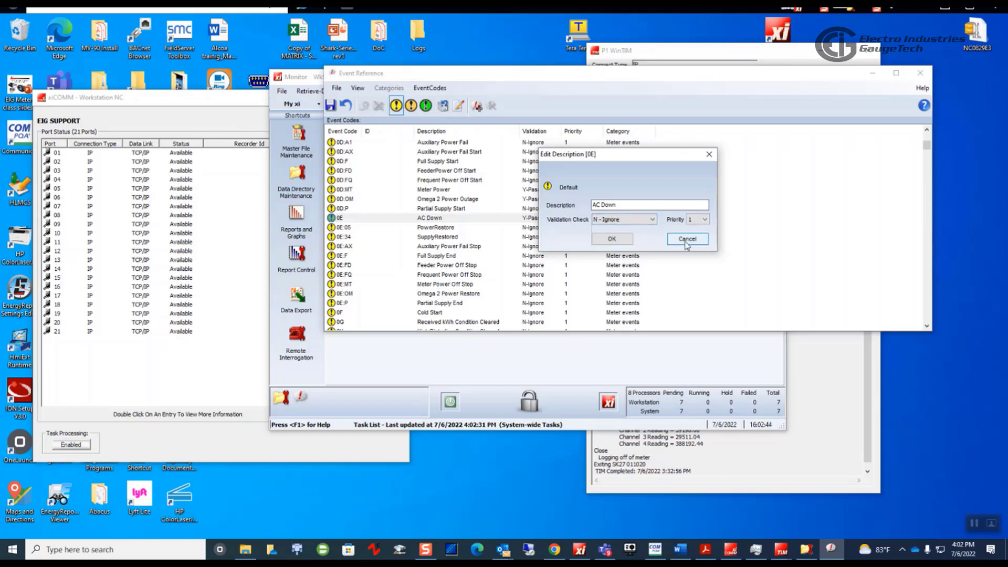
pyautogui.click(609, 239)
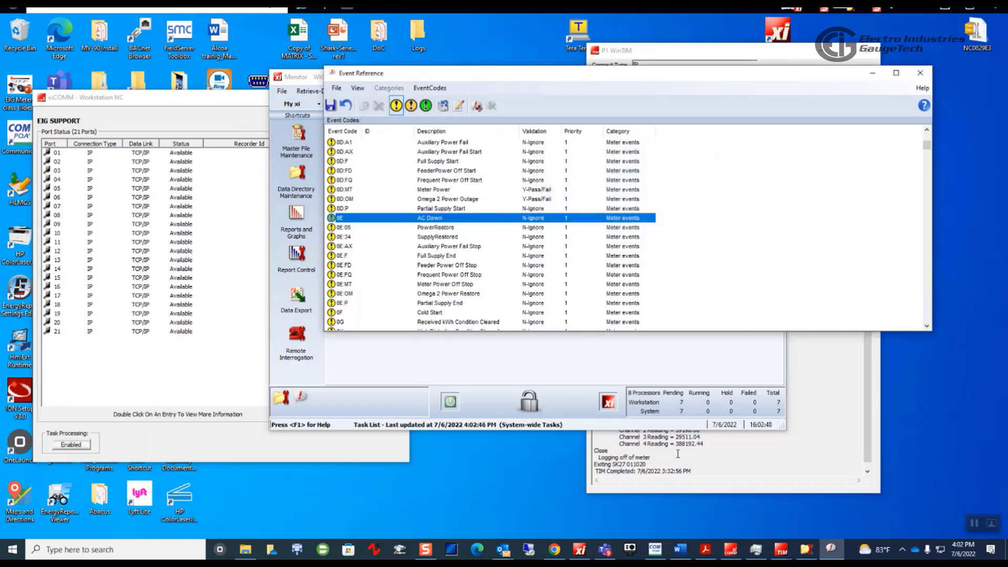
# Step: In Data Directory Maintenance, open the validation report for the manually accepted entry and examine its status errors and rejection reason
pyautogui.click(807, 549)
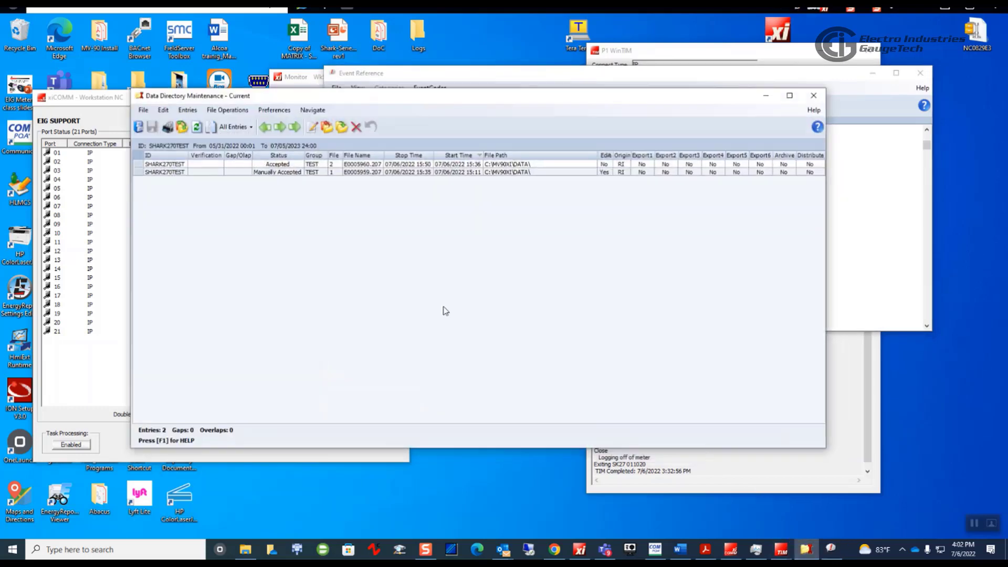
pyautogui.rightClick(281, 174)
pyautogui.click(320, 194)
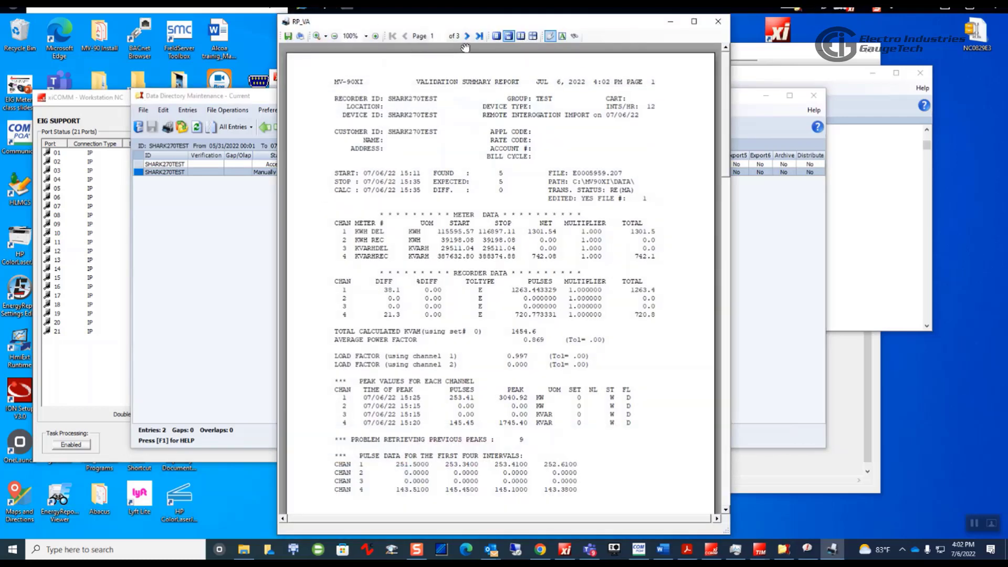
pyautogui.click(479, 37)
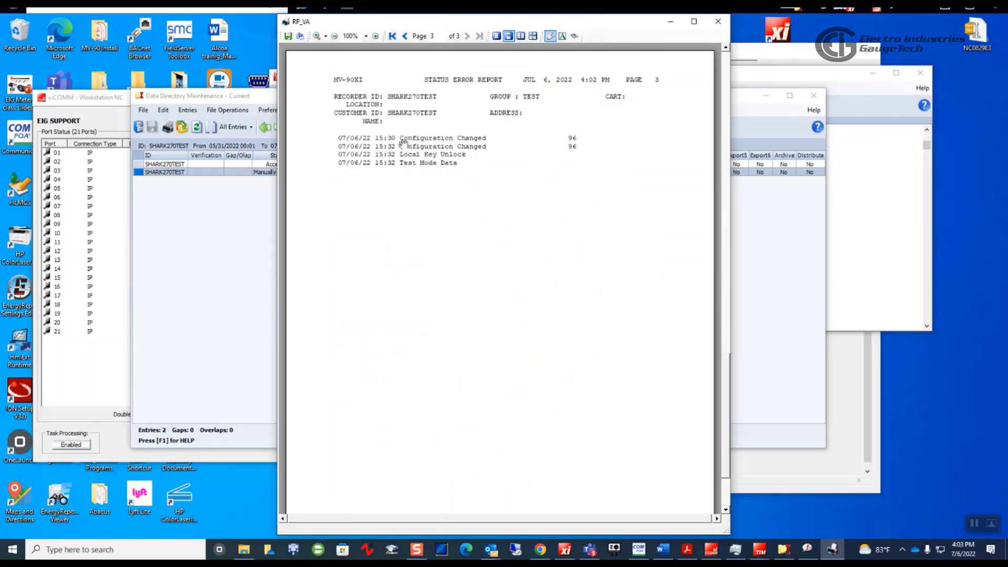
pyautogui.scroll(2, 424, 133)
pyautogui.scroll(2, 424, 134)
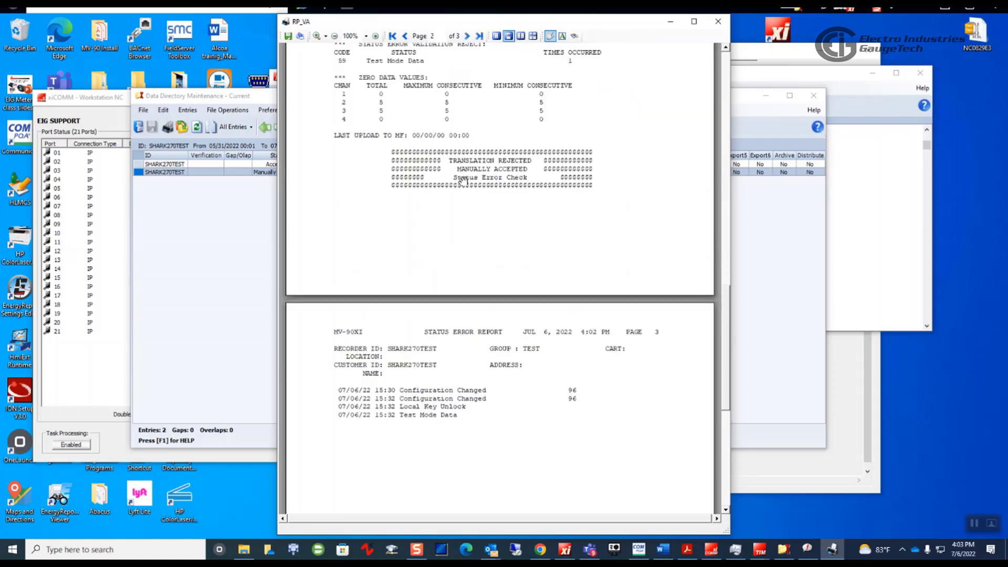
# Step: Return to the Event Reference list and select the Meter Power event code 0D:MT
pyautogui.click(796, 226)
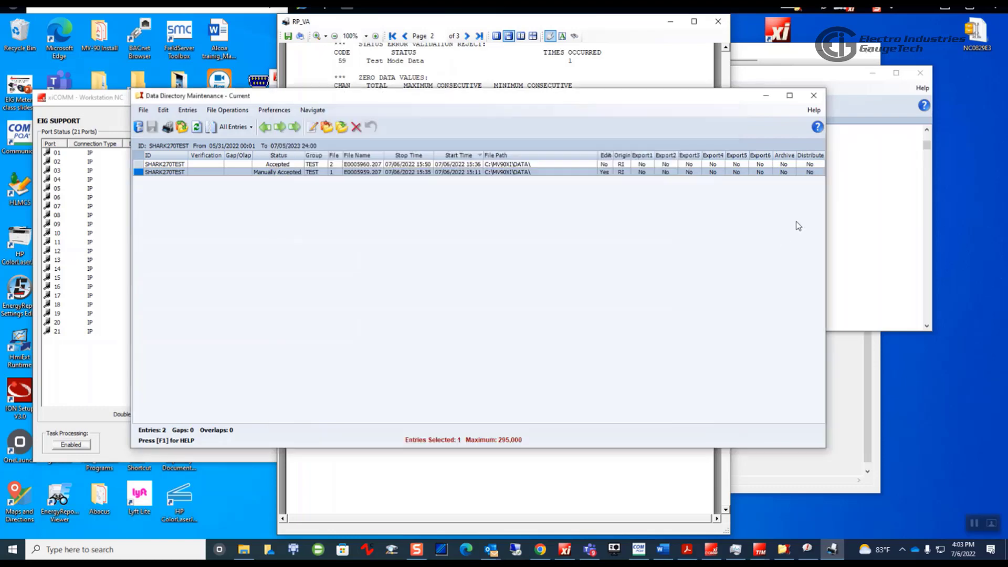
pyautogui.click(864, 169)
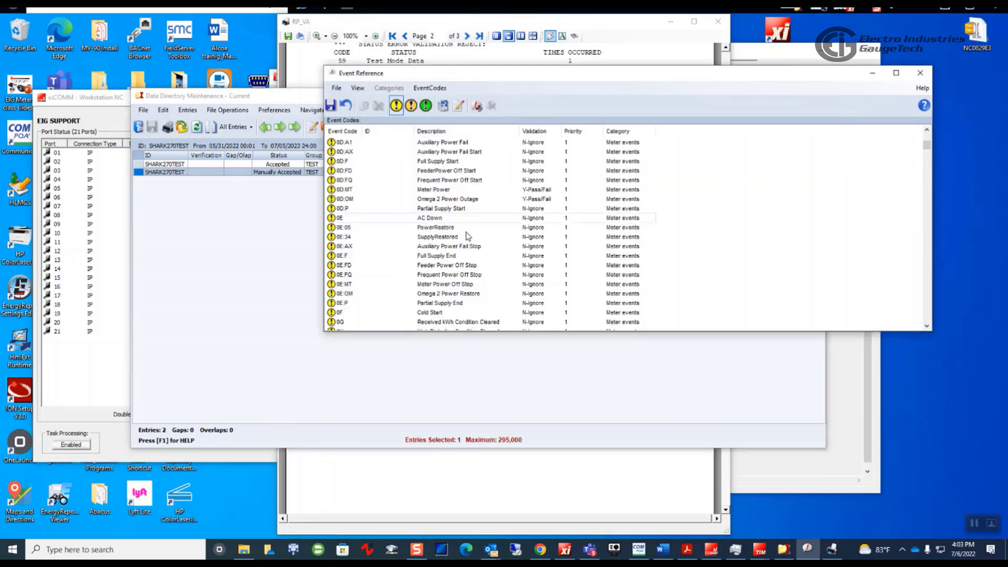
pyautogui.scroll(2, 491, 233)
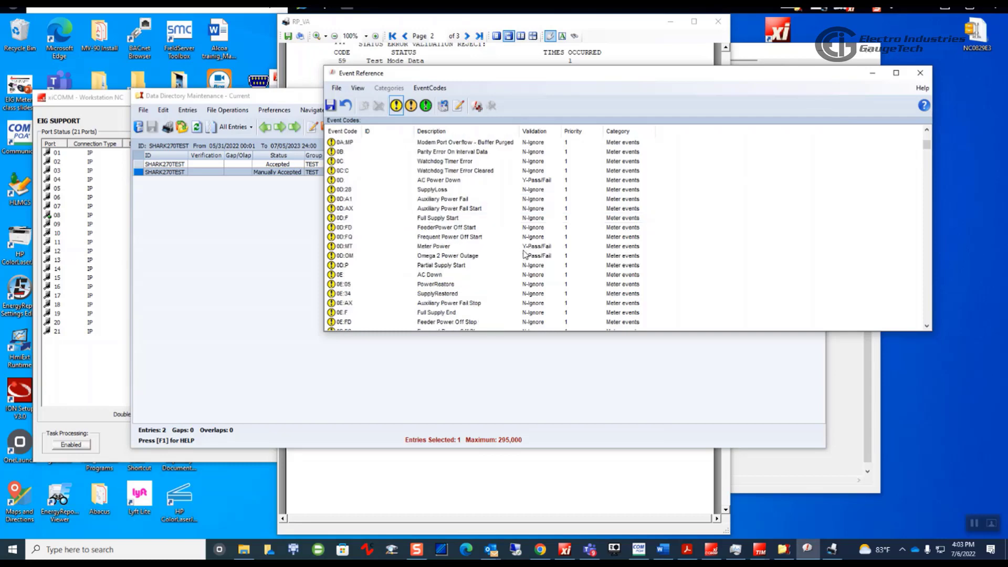
pyautogui.click(458, 249)
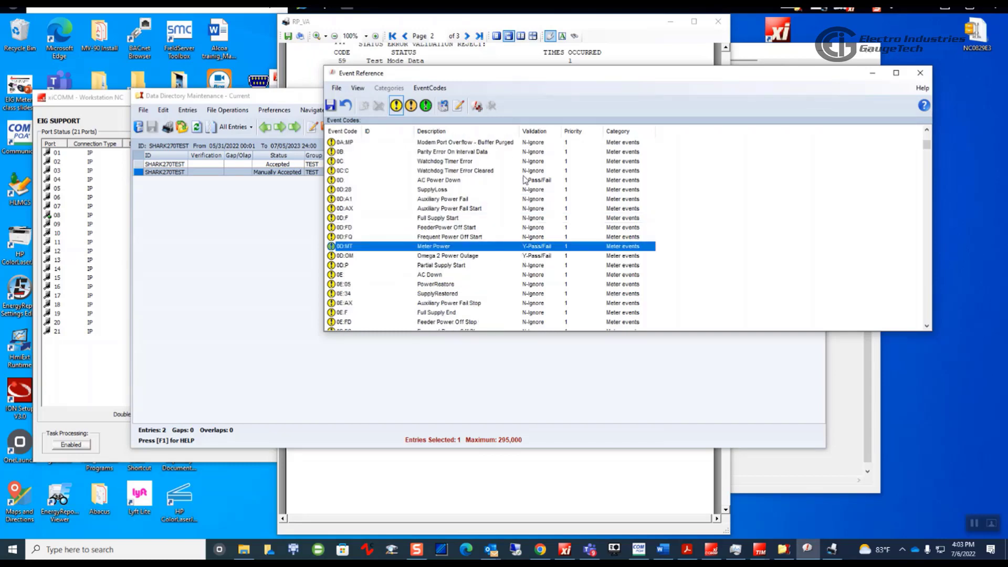
# Step: Set the validation check of the Operating Parameter Updated-changed event code 11 to N - Ignore
pyautogui.scroll(-13, 525, 179)
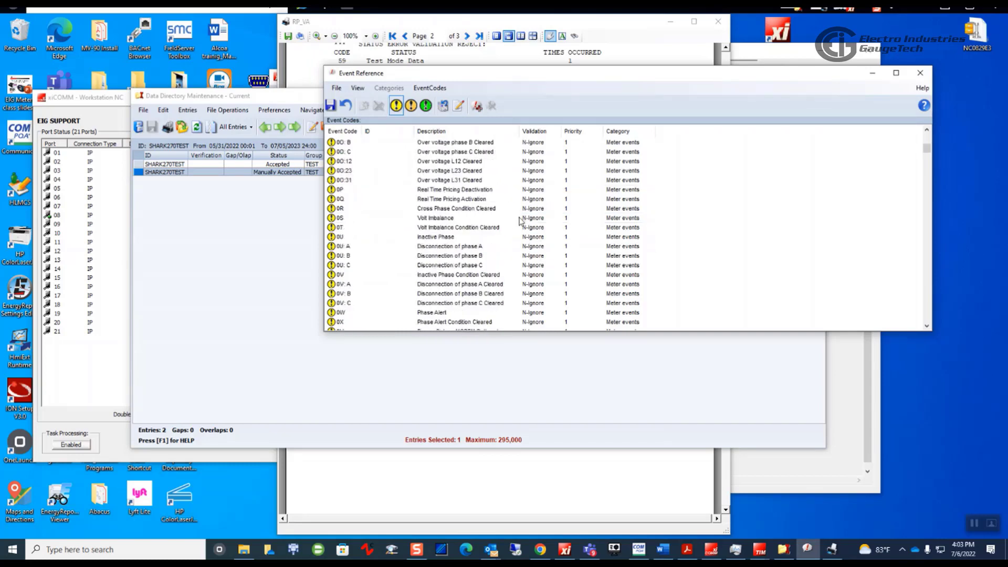
pyautogui.scroll(-7, 520, 221)
pyautogui.click(498, 218)
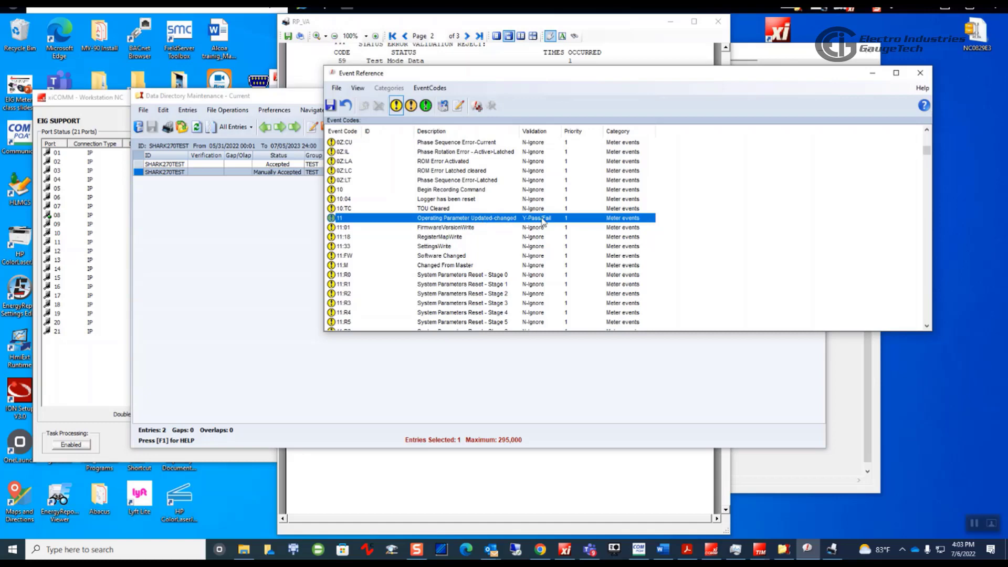
pyautogui.rightClick(543, 221)
pyautogui.doubleClick(537, 221)
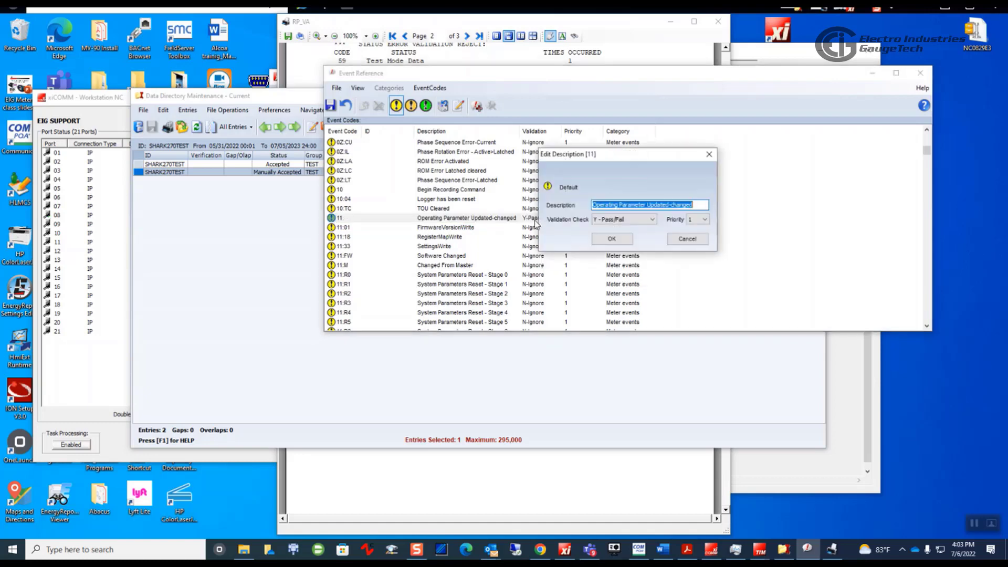
pyautogui.click(652, 220)
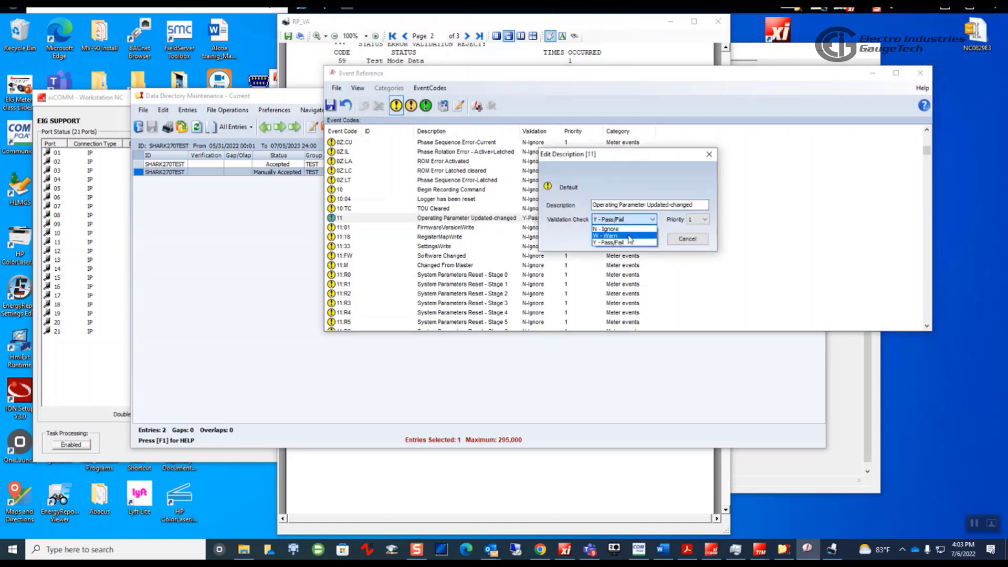
pyautogui.click(609, 229)
pyautogui.click(620, 239)
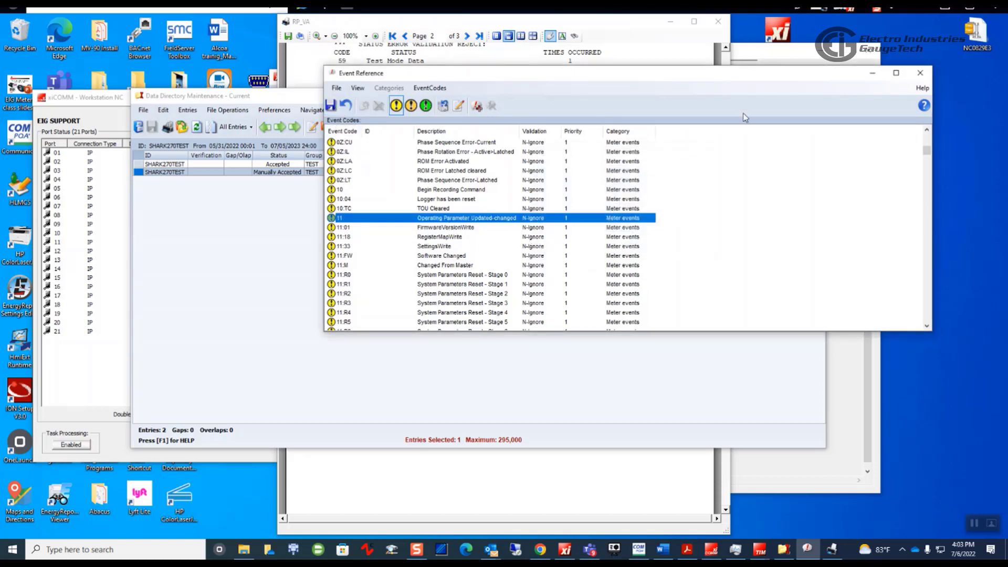
# Step: Set the validation check of the Omega 2 Power Outage event code 0D:OM to N - Ignore
pyautogui.scroll(15, 425, 182)
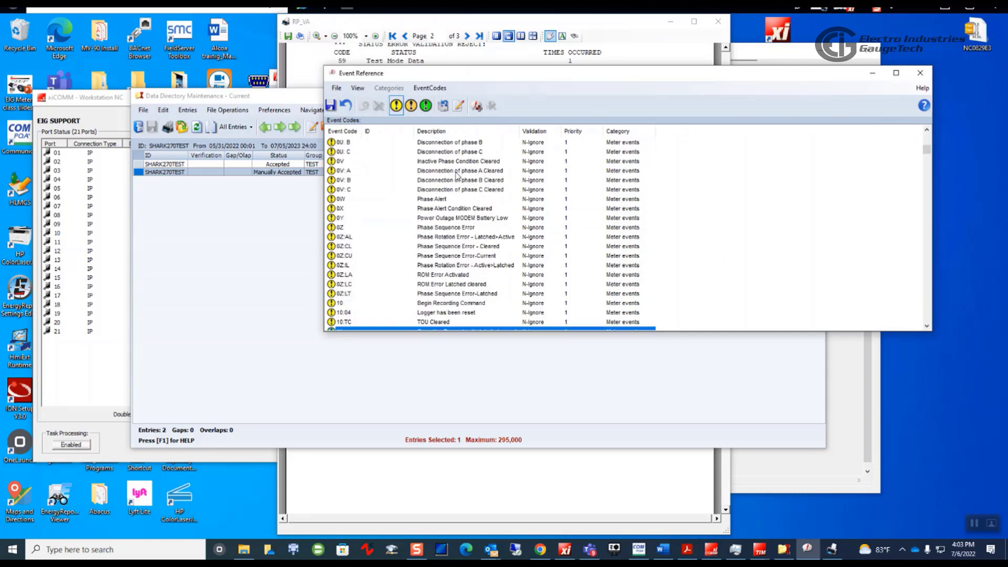
pyautogui.scroll(7, 481, 178)
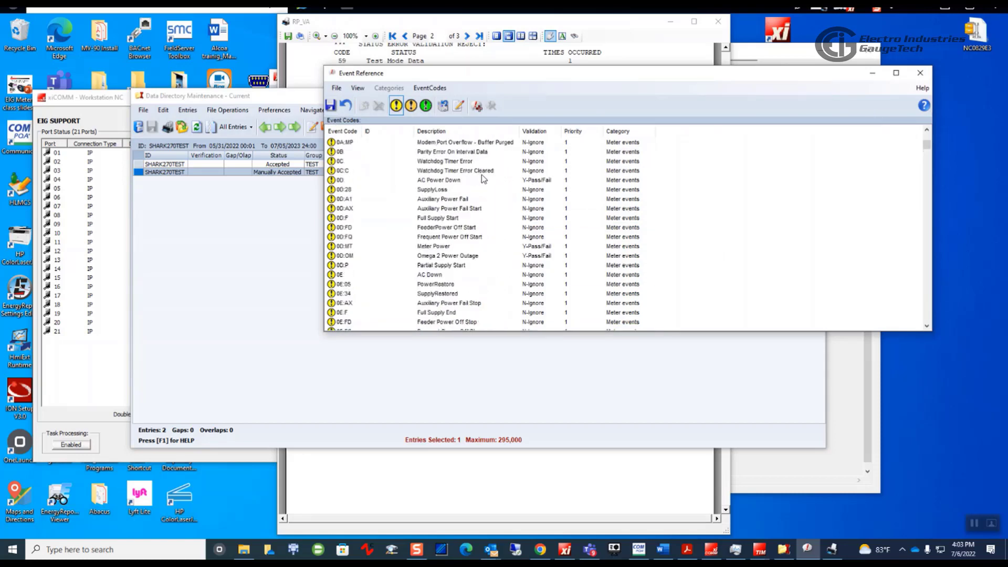
pyautogui.click(533, 254)
pyautogui.rightClick(534, 254)
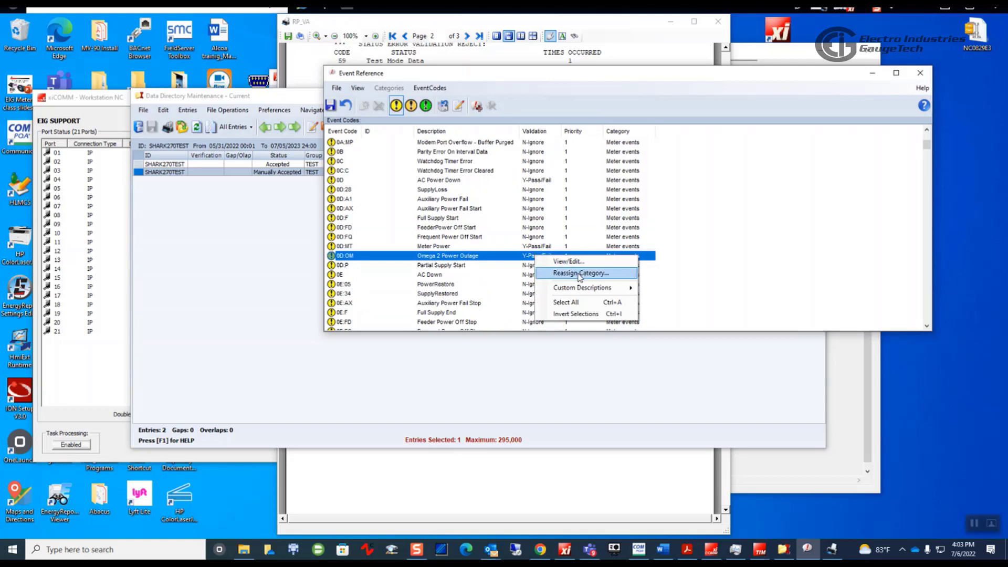
pyautogui.click(566, 261)
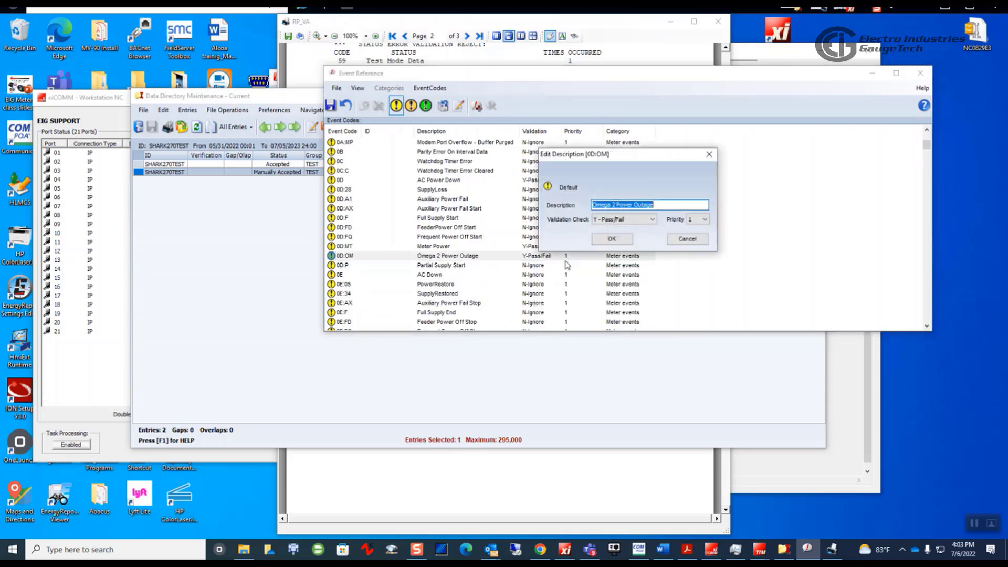
pyautogui.click(653, 220)
pyautogui.click(608, 228)
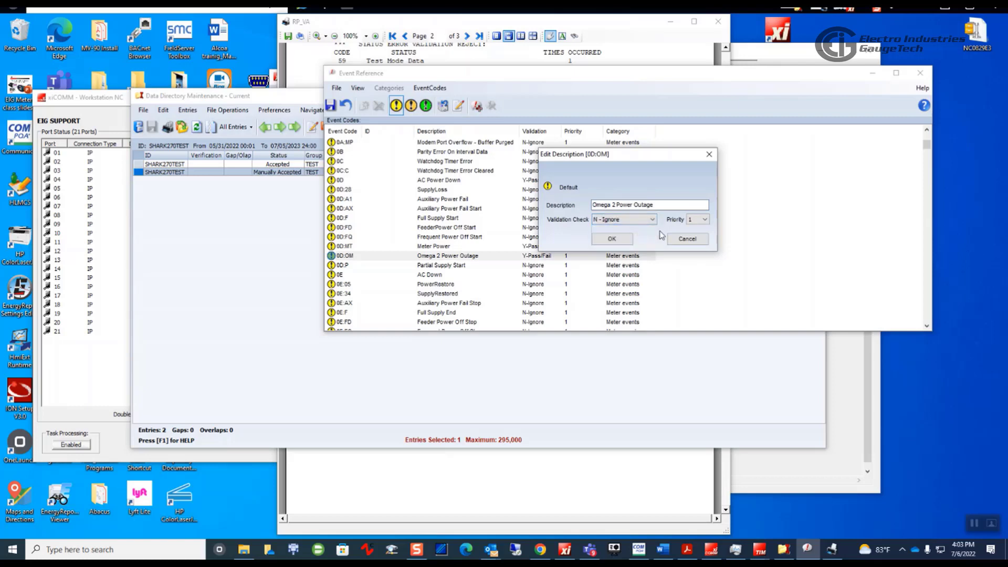
pyautogui.click(629, 241)
# Step: Set the validation check of the Meter Power event code 0D:MT to N - Ignore
pyautogui.click(554, 247)
pyautogui.rightClick(552, 248)
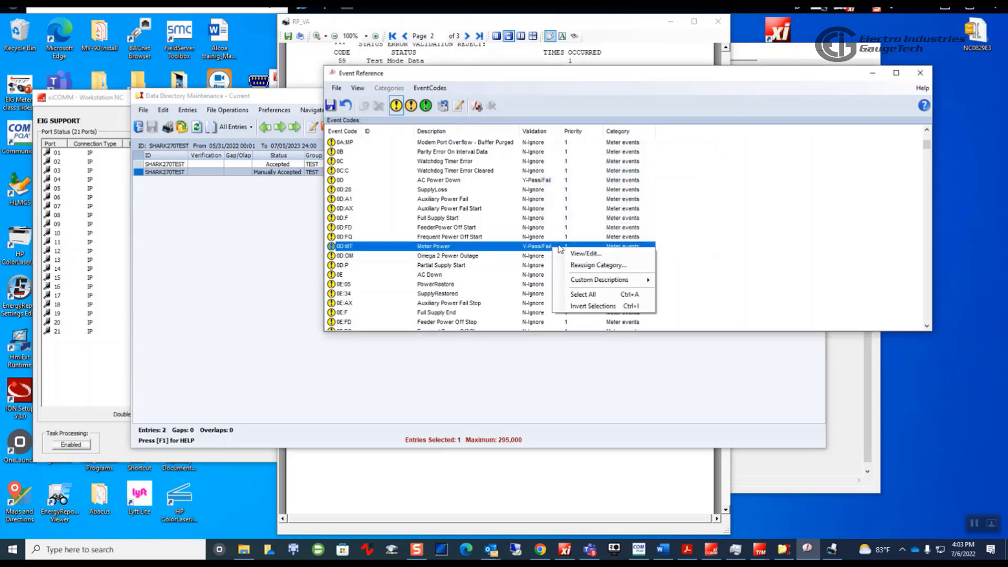
pyautogui.click(582, 254)
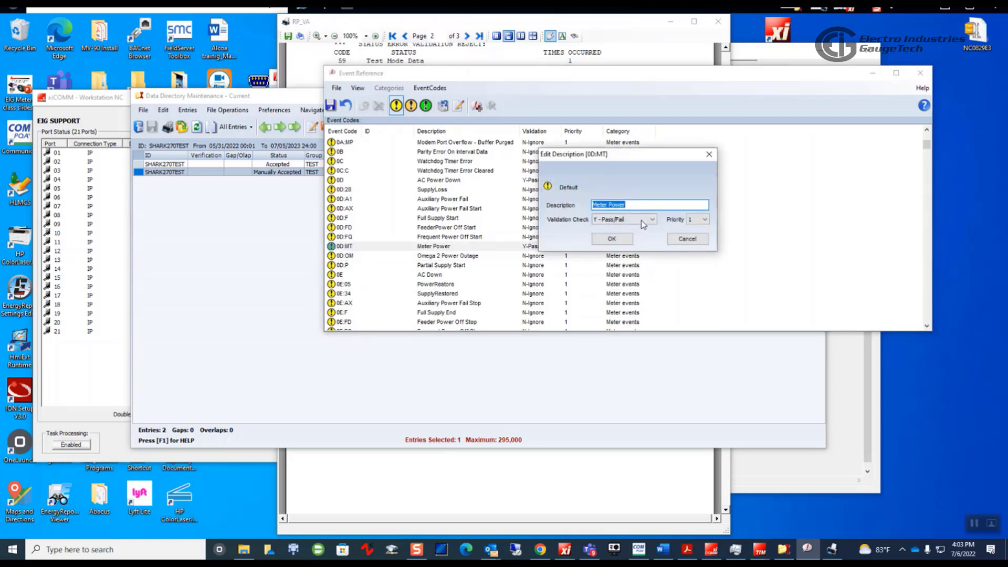
pyautogui.click(643, 220)
pyautogui.click(612, 234)
pyautogui.click(613, 239)
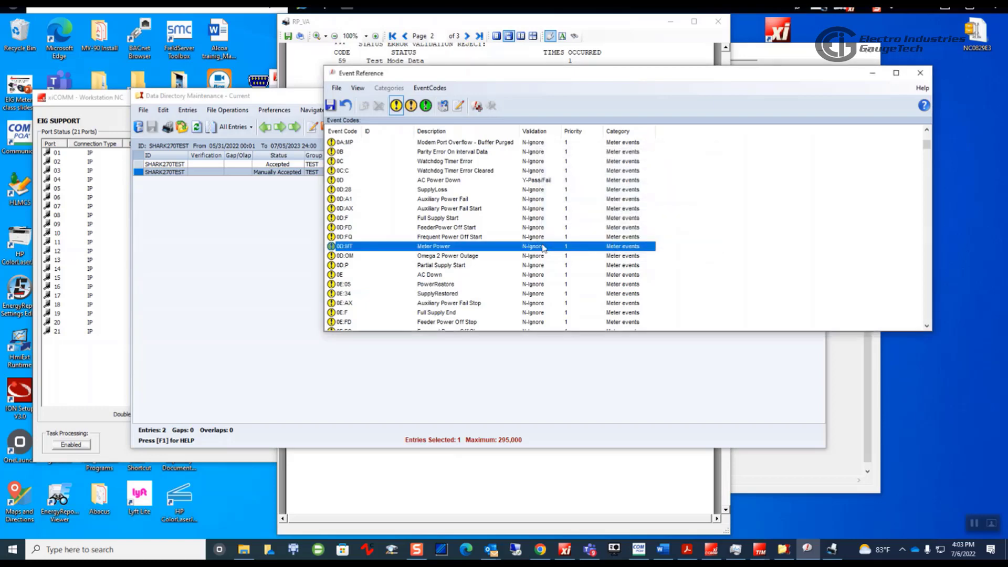
# Step: Set the validation check of the AC Power Down event code 0D to N - Ignore
pyautogui.scroll(2, 546, 247)
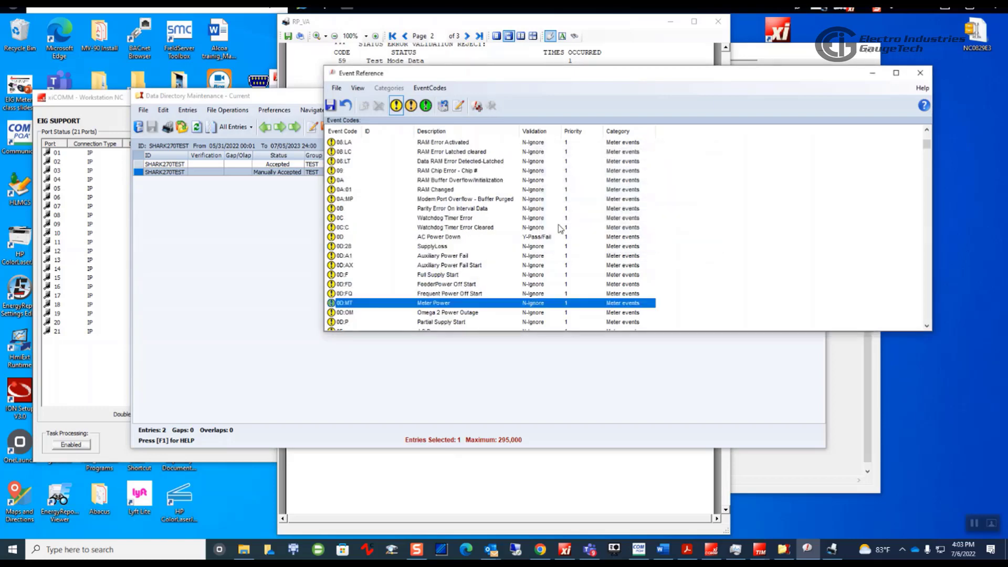
pyautogui.rightClick(534, 242)
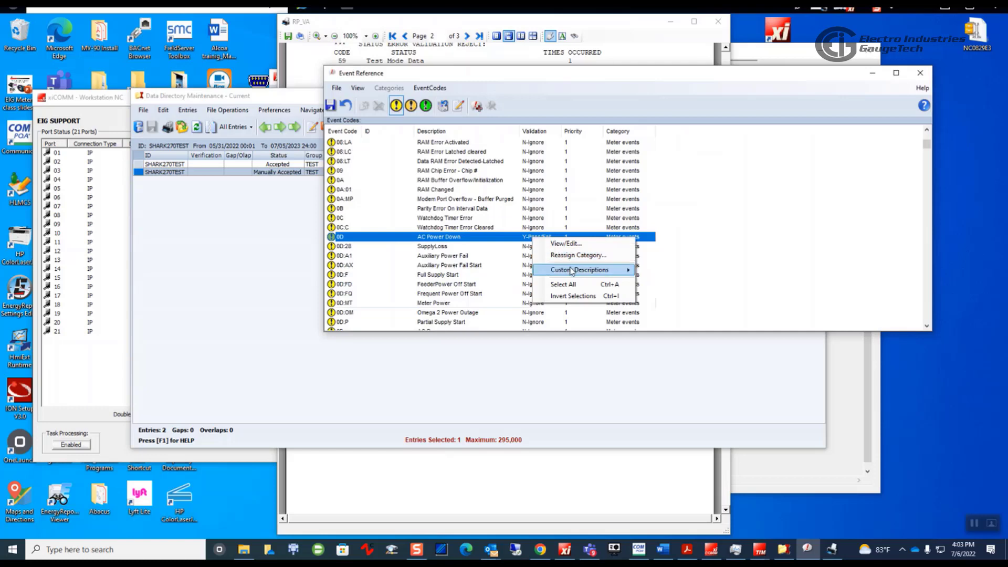
pyautogui.click(566, 243)
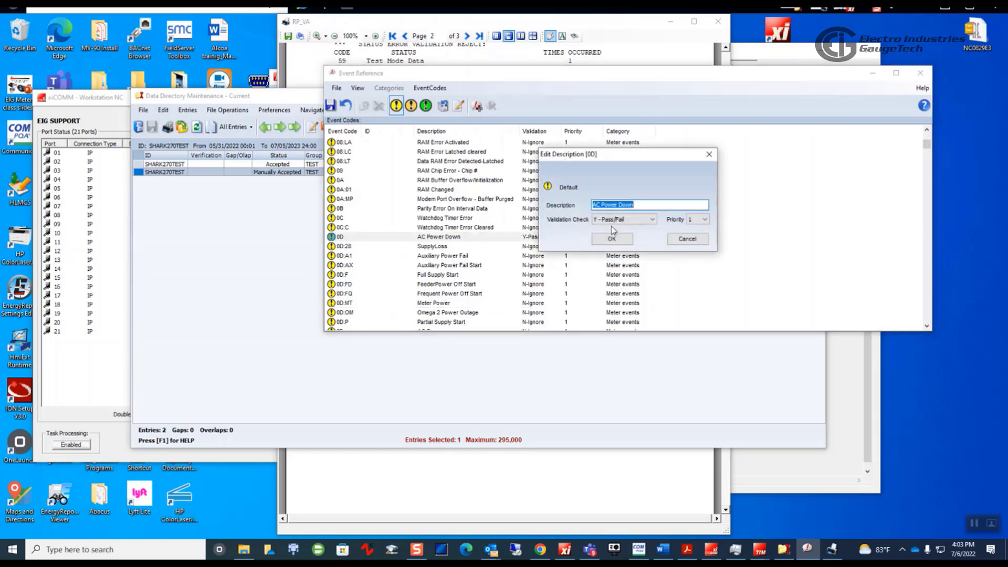
pyautogui.click(646, 219)
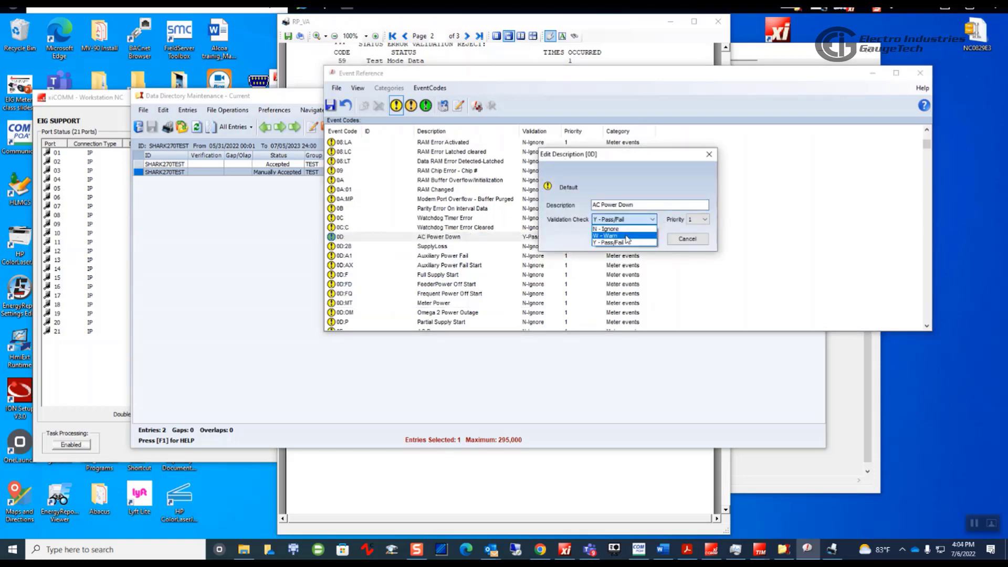
pyautogui.click(609, 229)
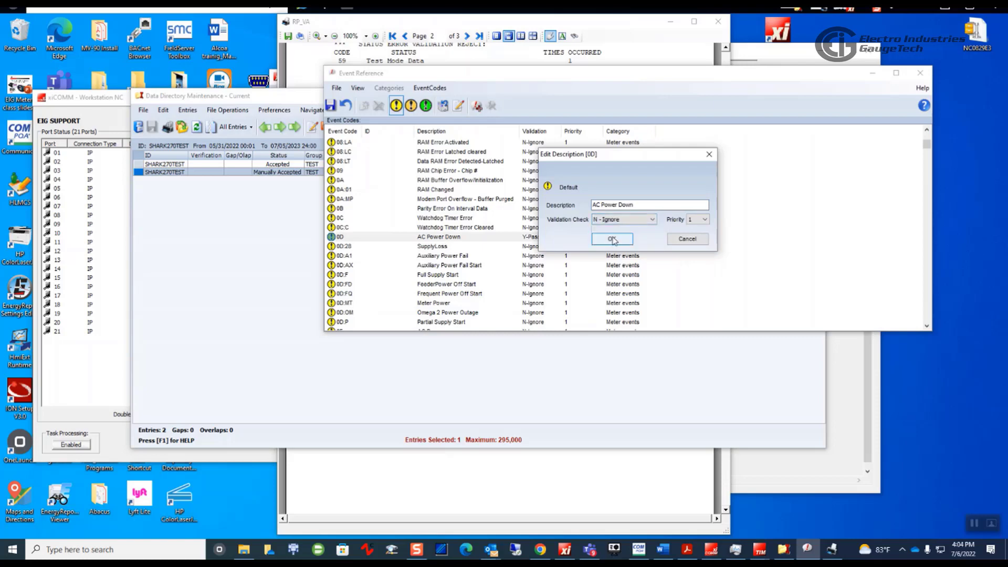
pyautogui.click(619, 239)
# Step: Look through the event codes for remaining Pass/Fail checks and set Recorder Clock Set - Previous Time (15) to N - Ignore
pyautogui.scroll(10, 547, 198)
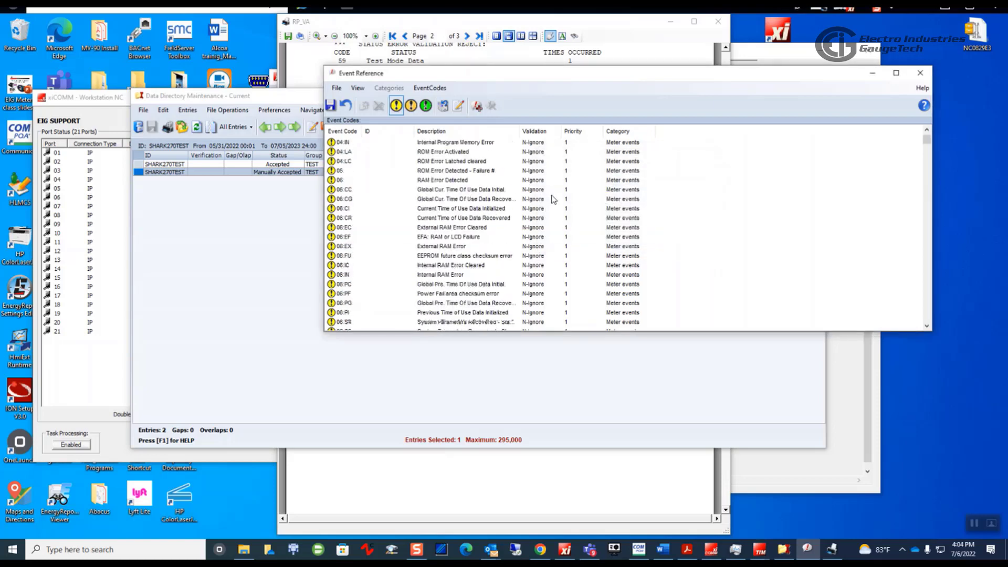
pyautogui.scroll(-10, 553, 199)
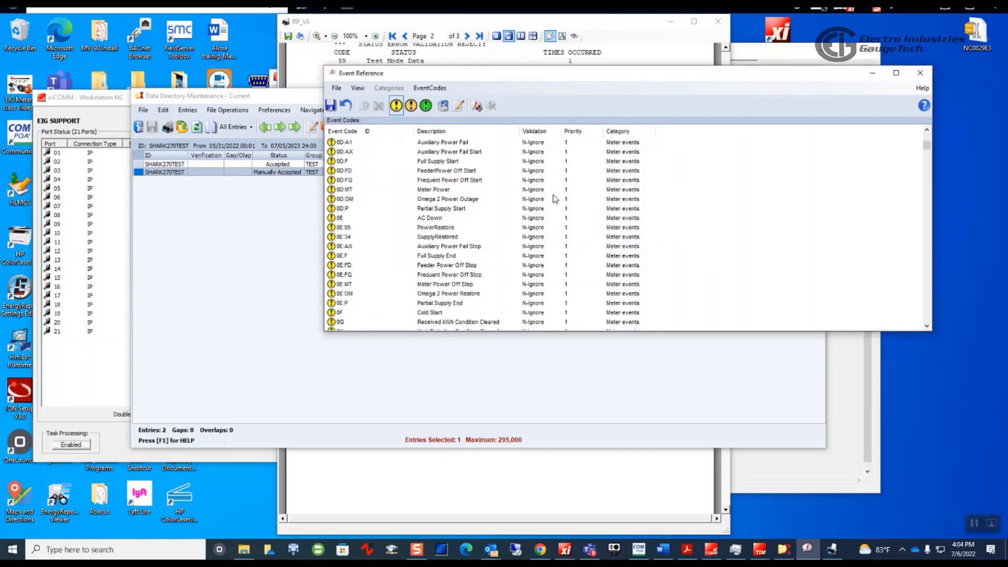
pyautogui.scroll(-10, 553, 198)
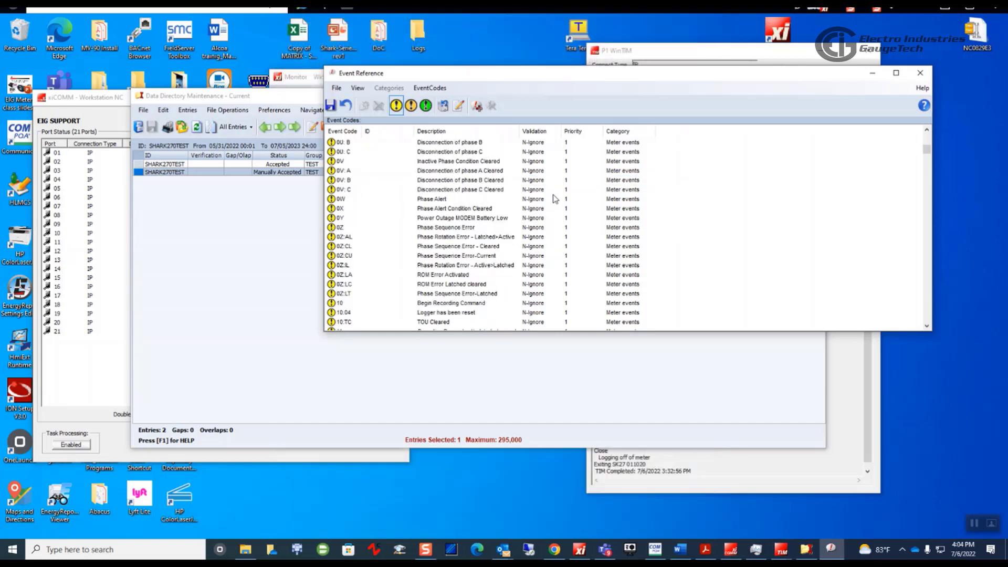
pyautogui.scroll(-10, 553, 199)
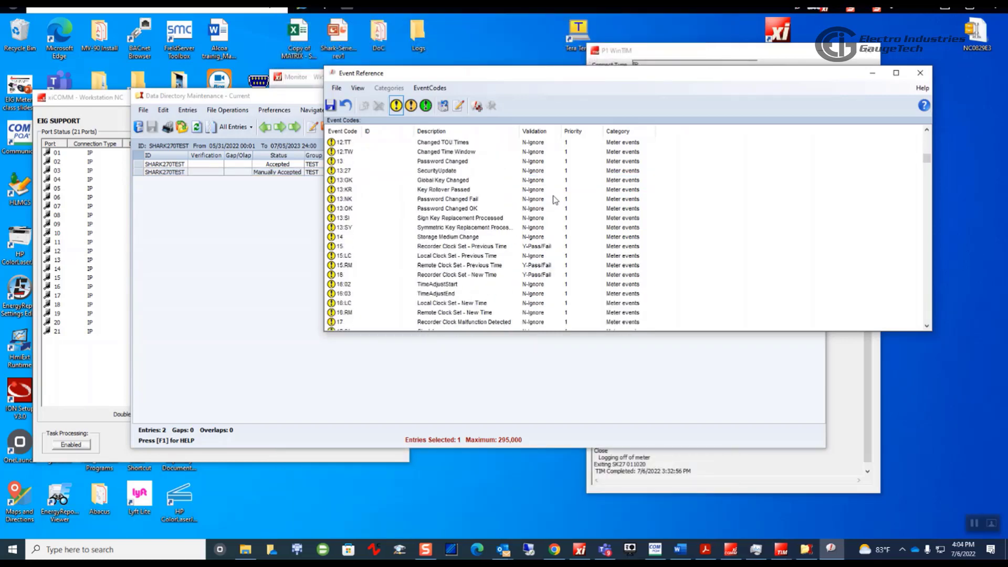
pyautogui.click(525, 194)
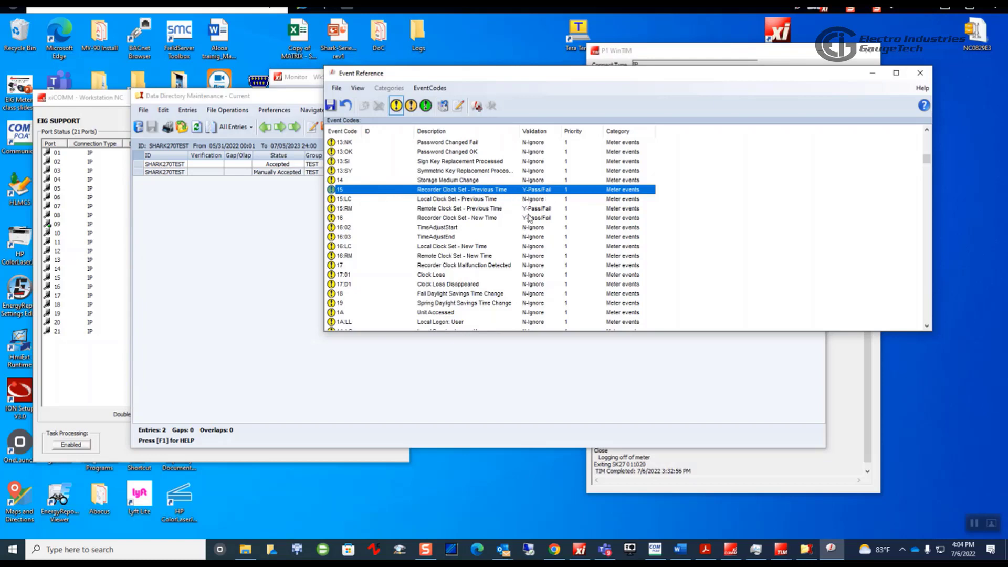
pyautogui.rightClick(507, 194)
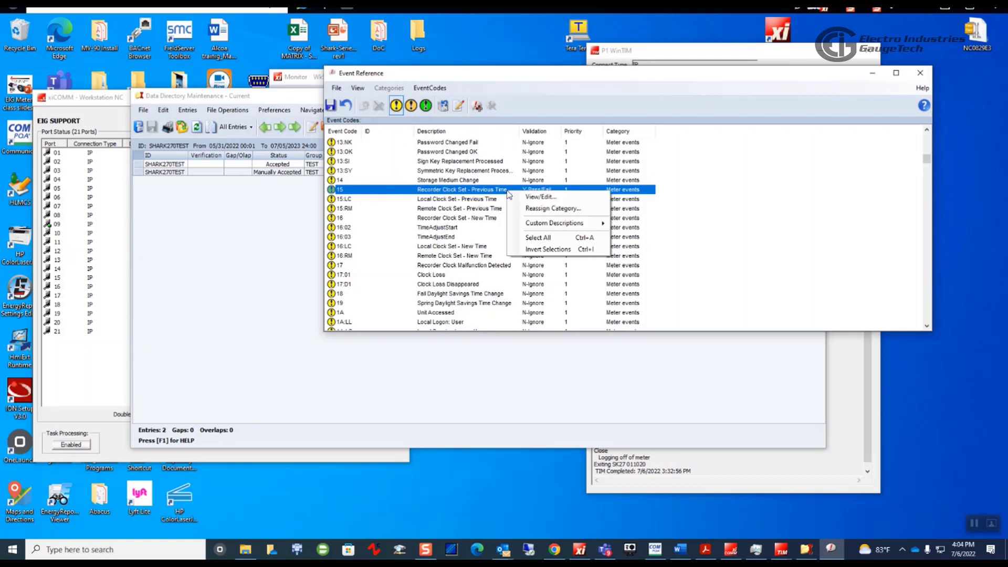
pyautogui.click(487, 191)
pyautogui.doubleClick(487, 192)
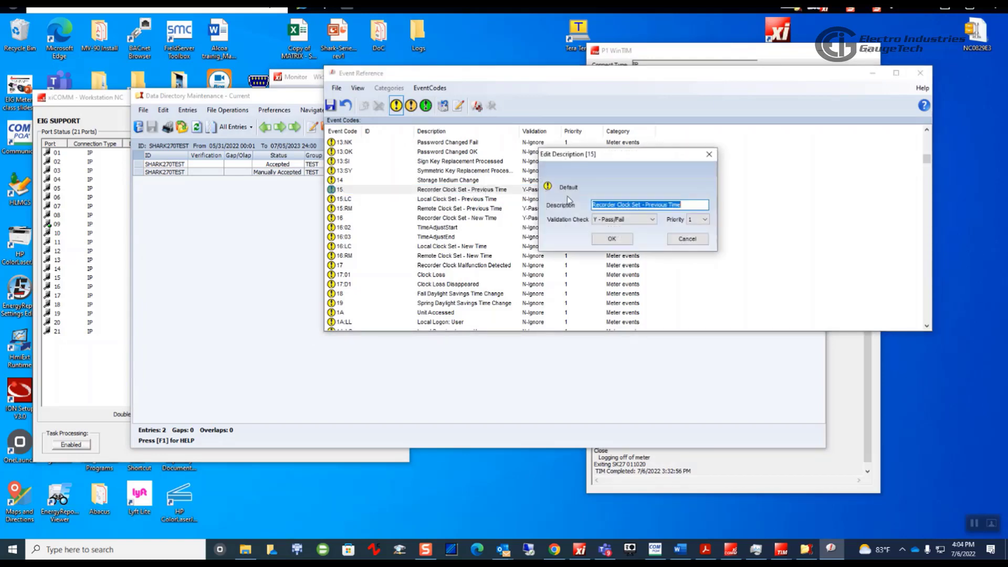
pyautogui.click(653, 220)
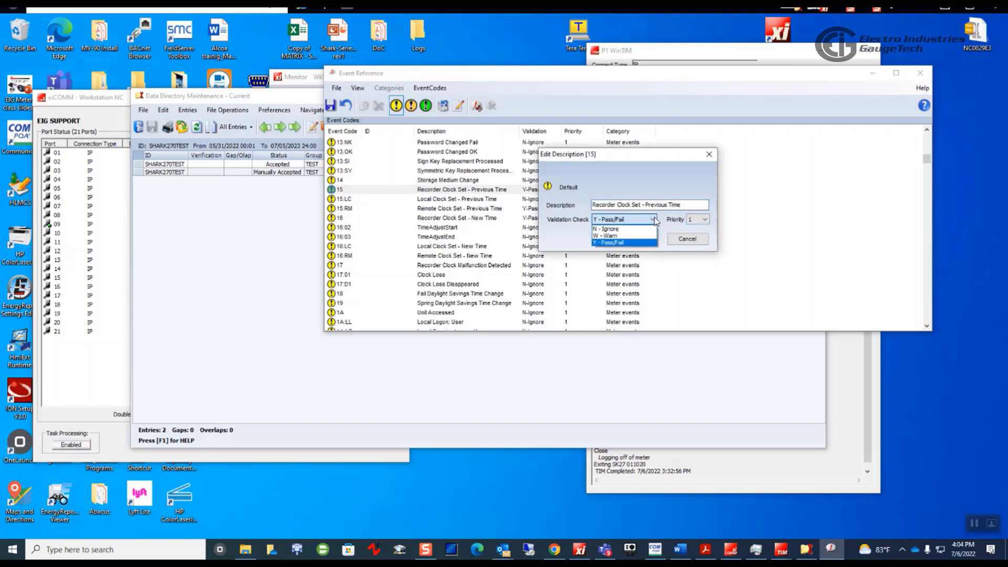
pyautogui.click(634, 229)
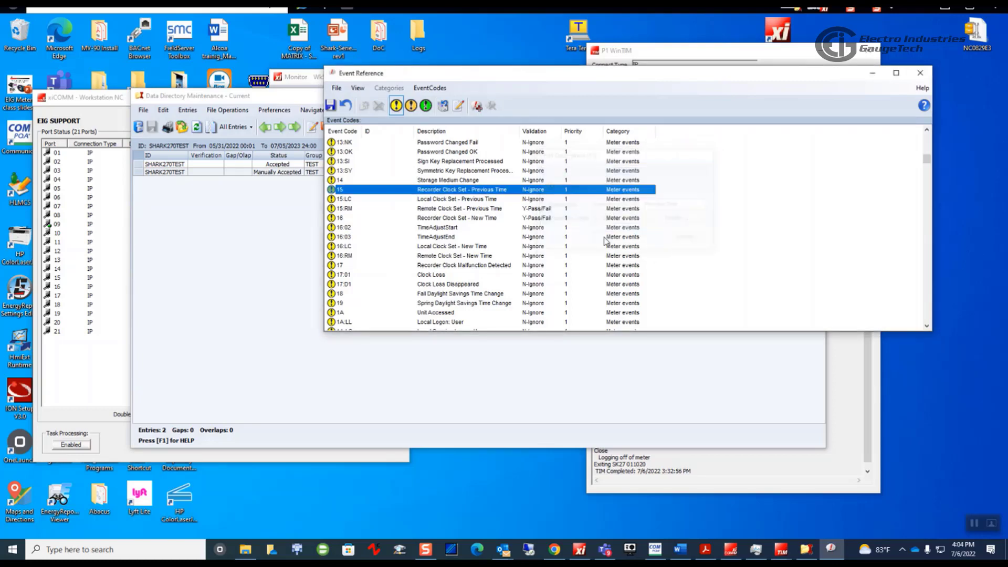
pyautogui.click(617, 239)
# Step: Set the validation check of the Remote Clock Set - Previous Time event code 15:RM to N - Ignore
pyautogui.doubleClick(544, 209)
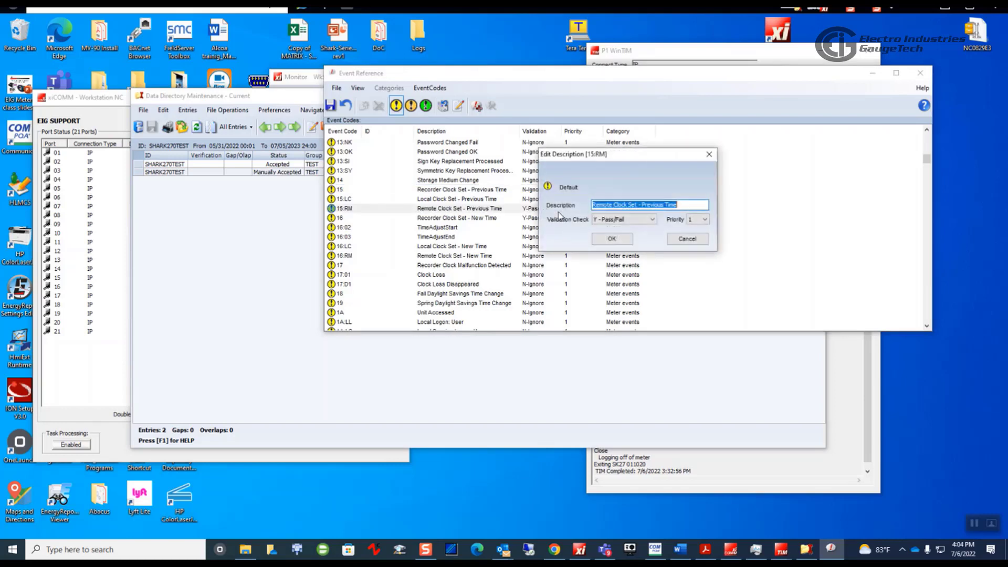
pyautogui.click(654, 218)
pyautogui.click(622, 229)
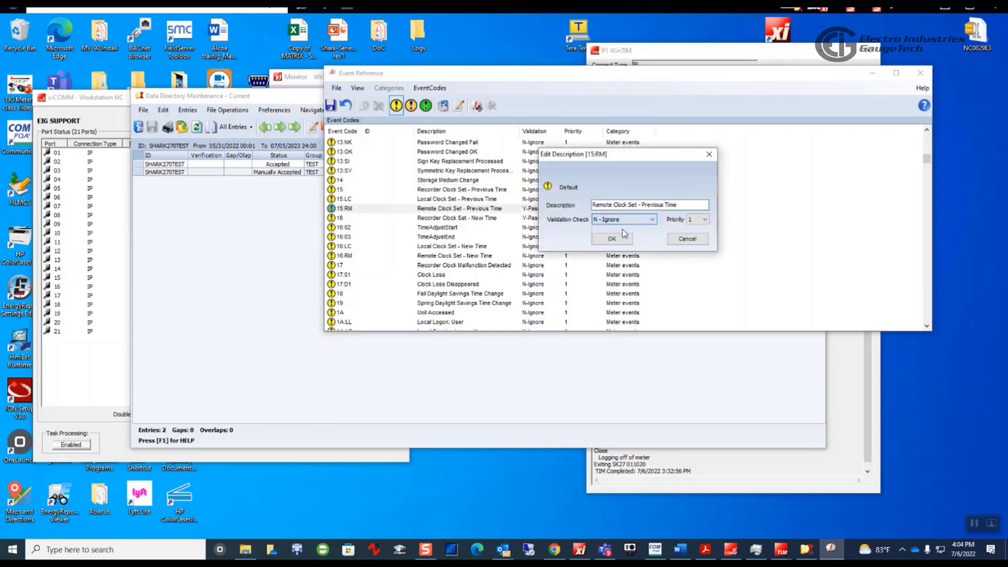
pyautogui.click(610, 239)
# Step: Set the validation check of the Recorder Clock Set - New Time event code 16 to N - Ignore
pyautogui.doubleClick(541, 219)
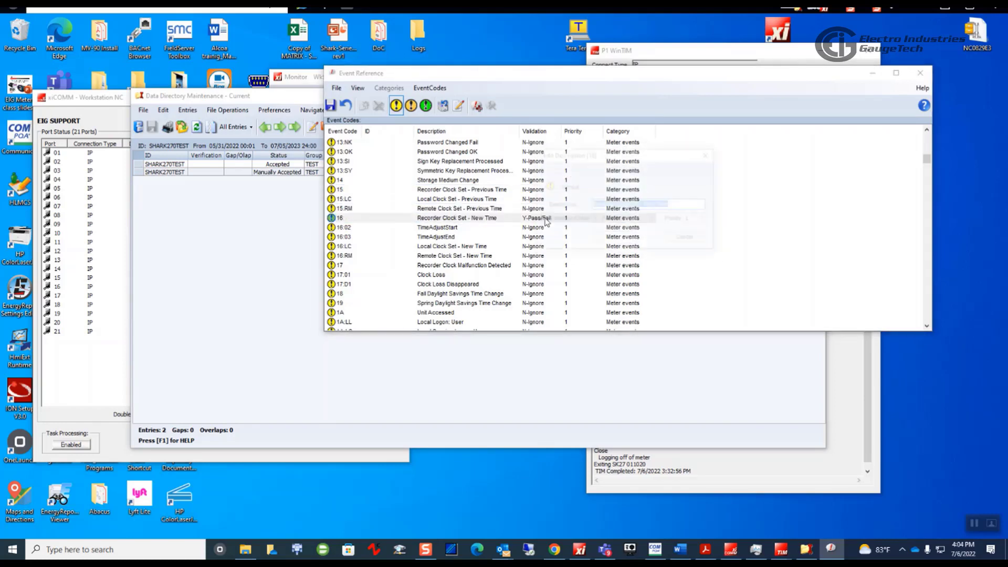
pyautogui.click(653, 219)
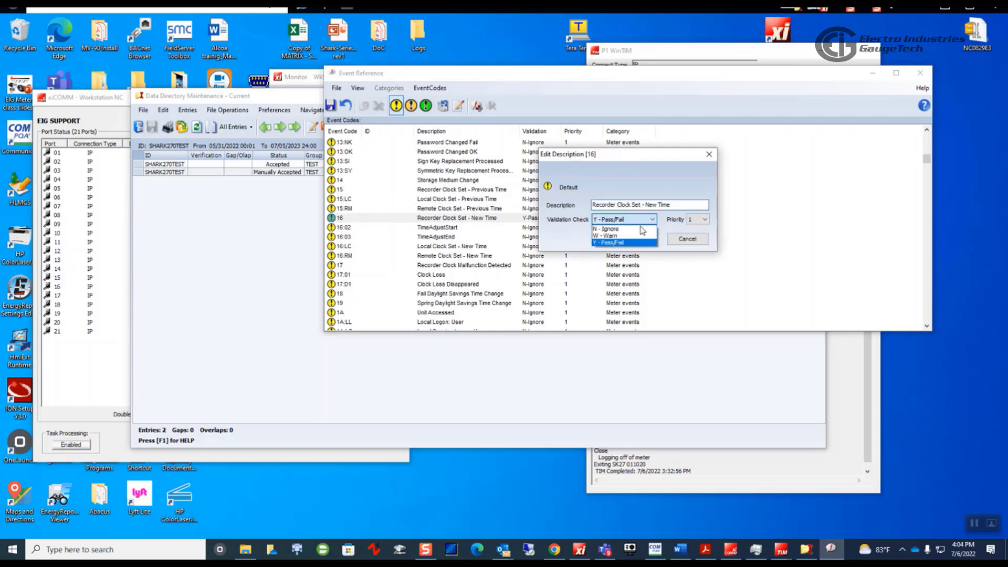
pyautogui.click(622, 229)
pyautogui.click(612, 239)
# Step: Check the validation settings of the event codes that follow and save the Event Reference changes
pyautogui.scroll(-15, 583, 238)
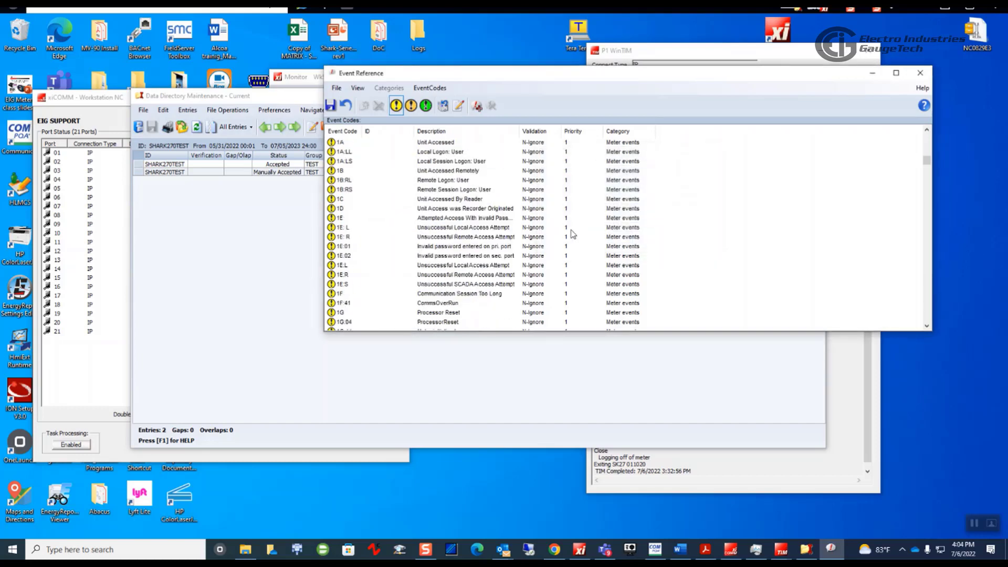
pyautogui.scroll(-8, 574, 233)
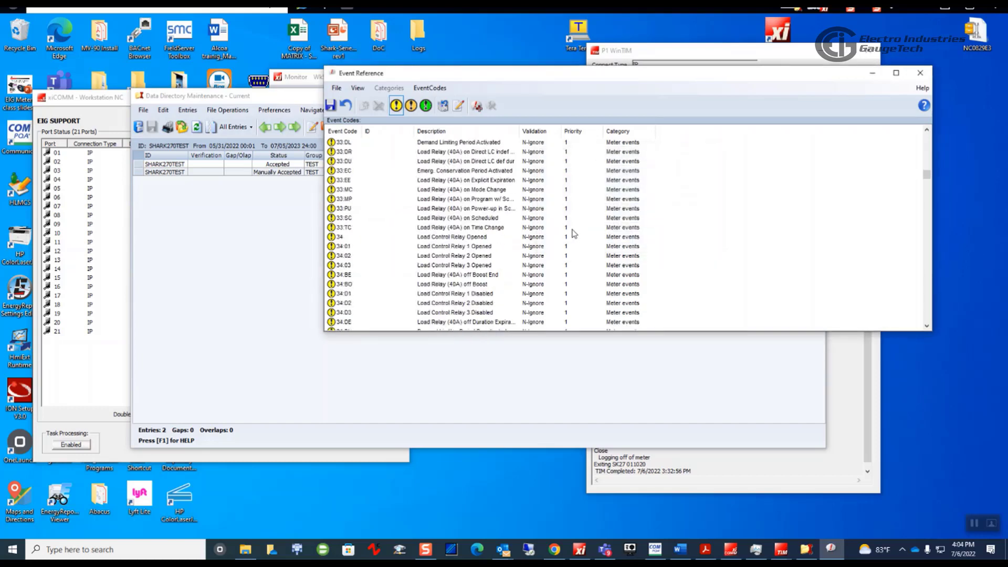
pyautogui.click(331, 106)
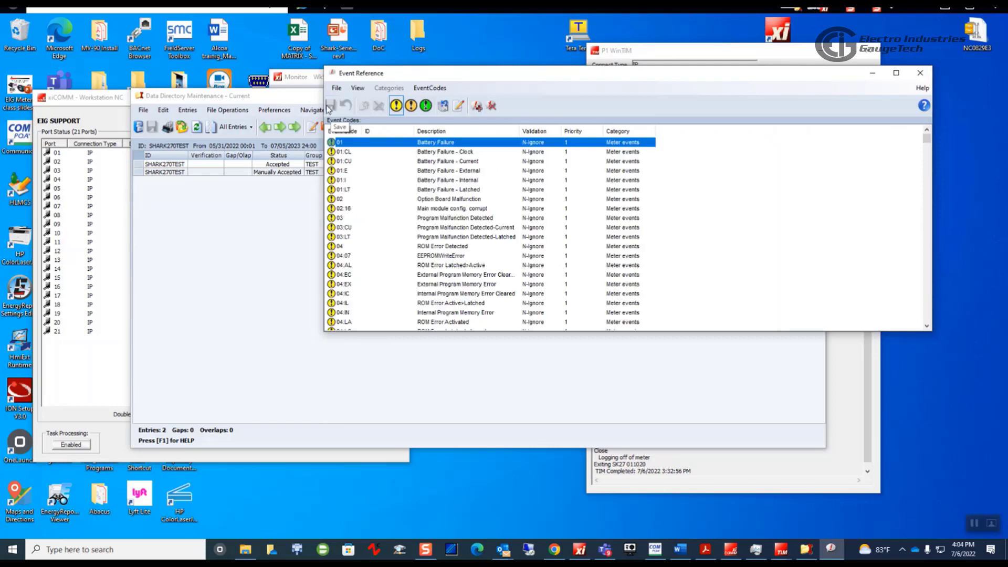
# Step: Validate the manually accepted SHARK270TEST entry to screen, read all three report pages including the status error page, and close the report
pyautogui.click(291, 173)
pyautogui.rightClick(290, 175)
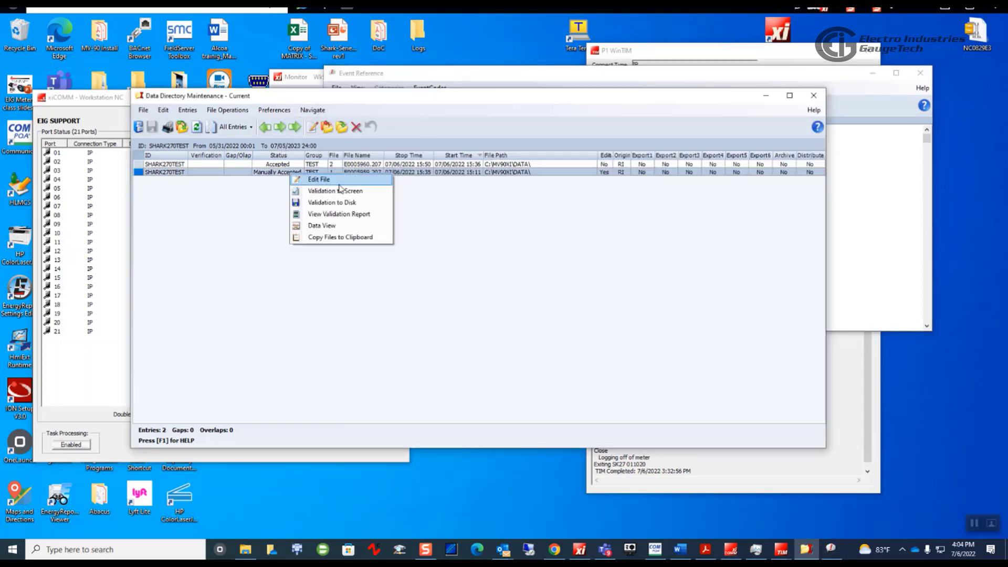
pyautogui.click(344, 194)
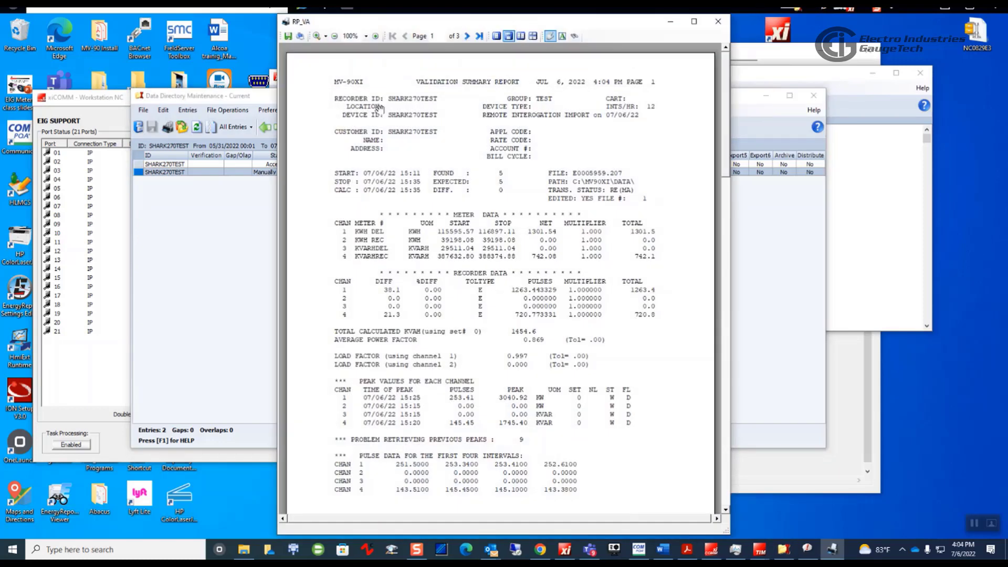
pyautogui.click(466, 36)
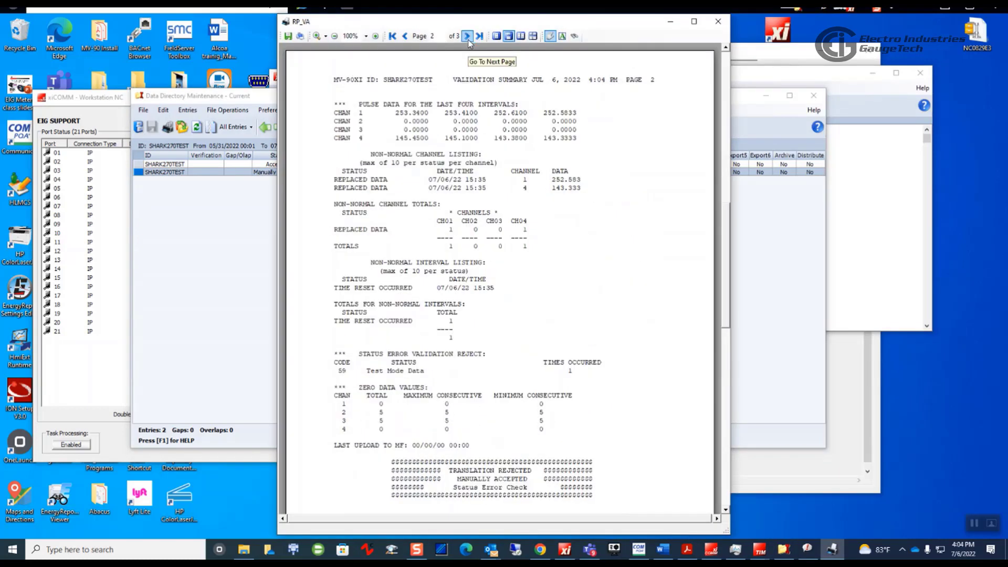
pyautogui.click(467, 37)
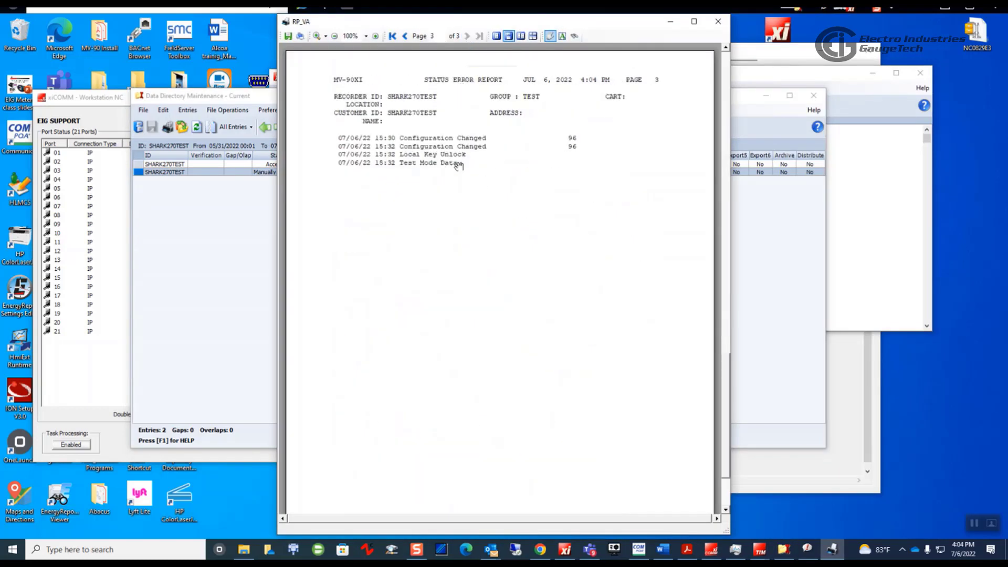
pyautogui.click(718, 21)
# Step: Review the validation settings of the first event codes in Event Reference and close that window
pyautogui.click(559, 78)
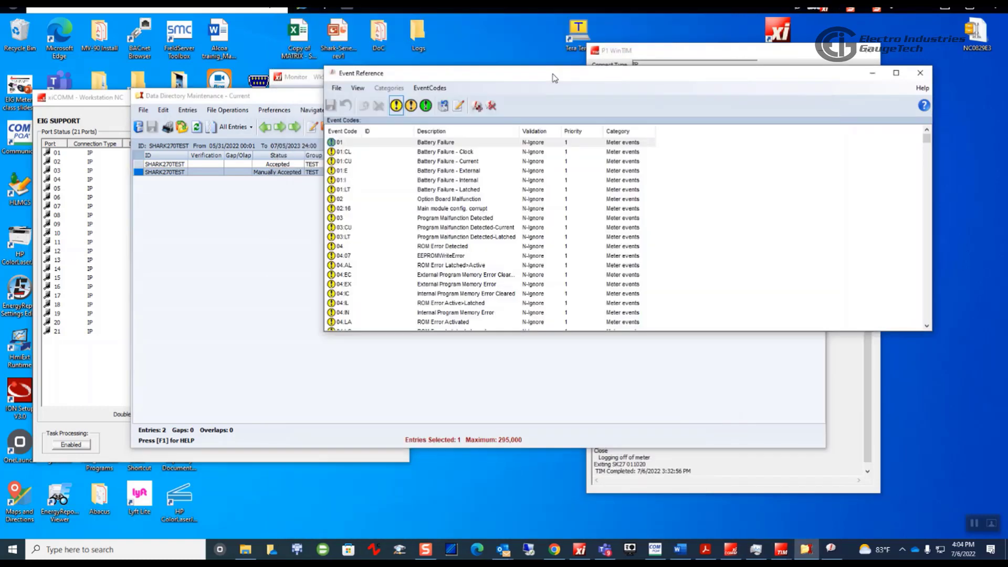
pyautogui.scroll(-10, 581, 191)
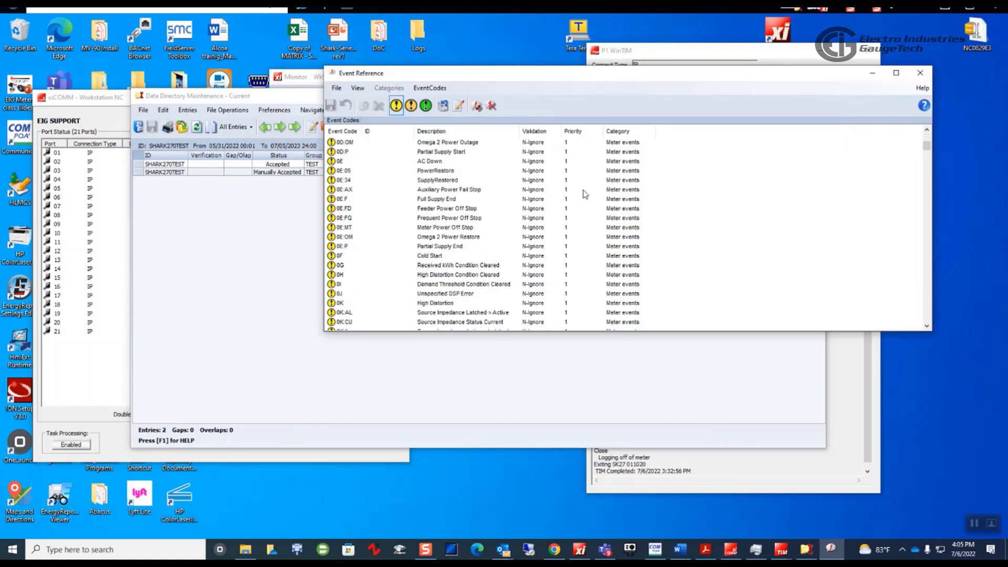
pyautogui.moveTo(928, 148); pyautogui.dragTo(928, 131)
pyautogui.click(920, 74)
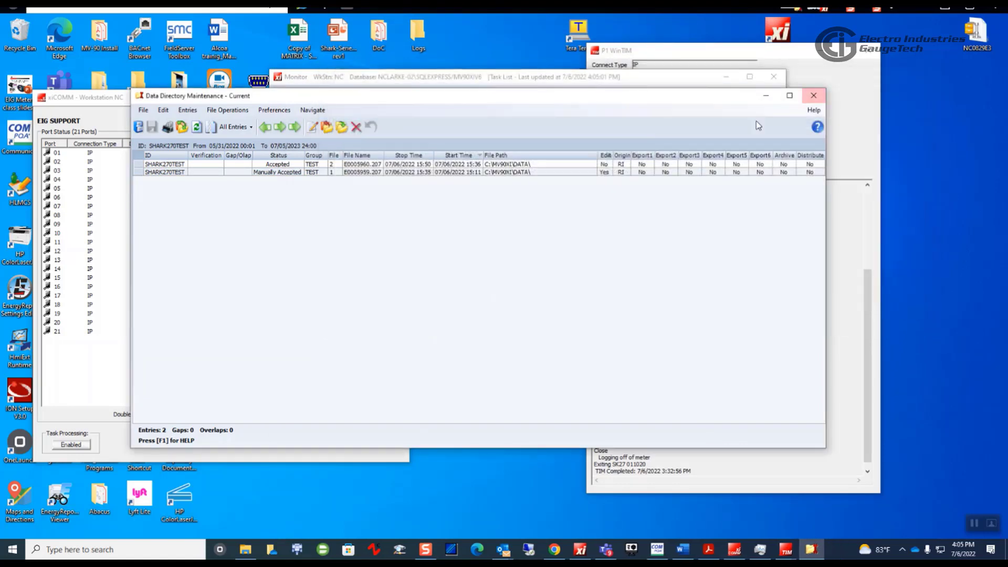
# Step: Run a detailed event report for recorder ID SHARK270TEST with the screen as the print device
pyautogui.click(400, 79)
pyautogui.click(460, 91)
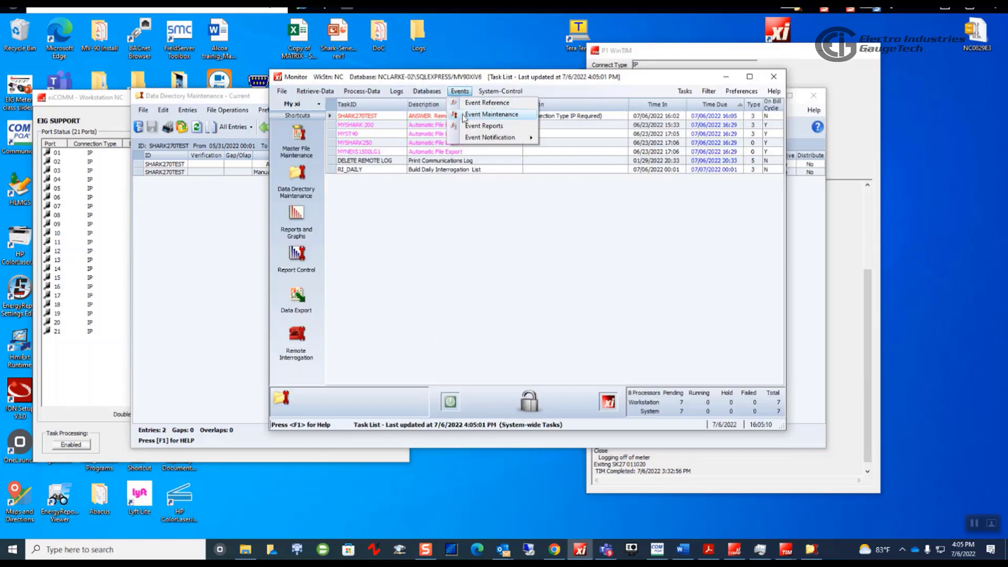
pyautogui.click(467, 127)
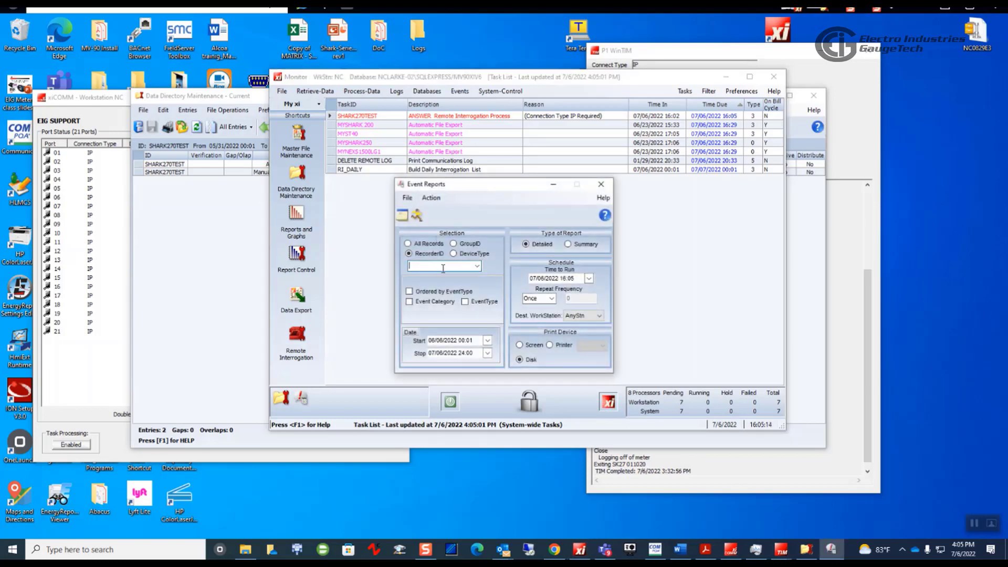
pyautogui.write('SHAR')
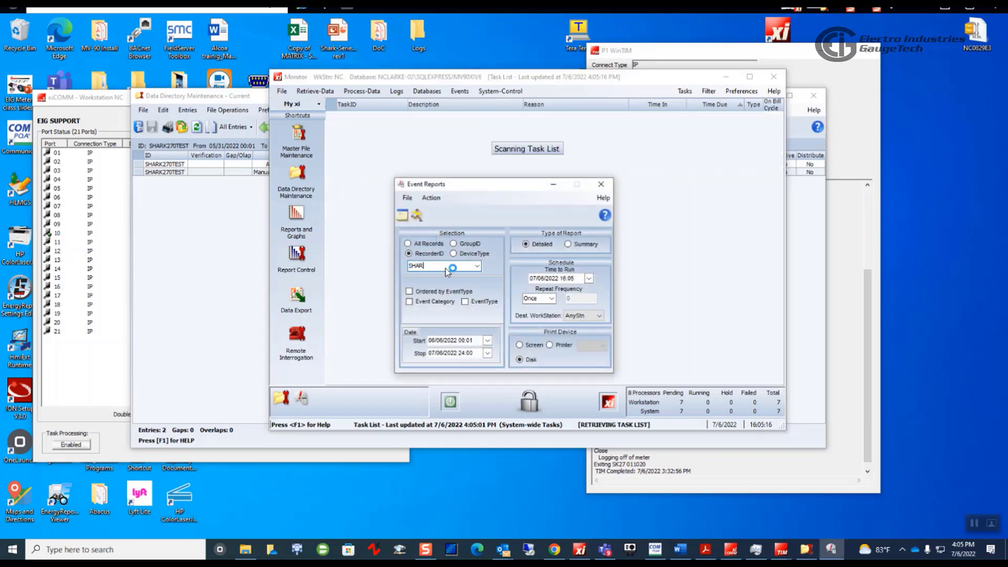
pyautogui.write('K270')
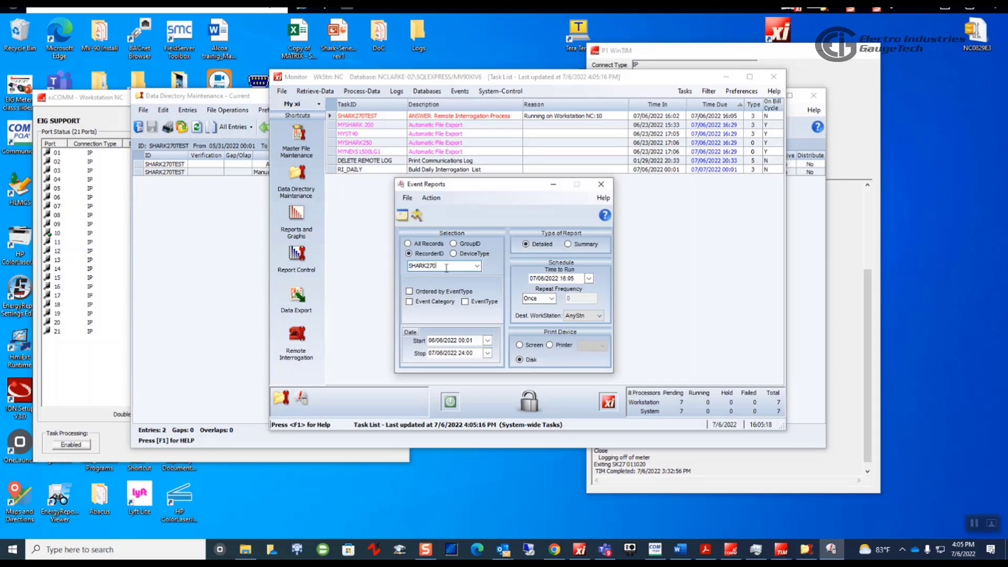
pyautogui.click(477, 265)
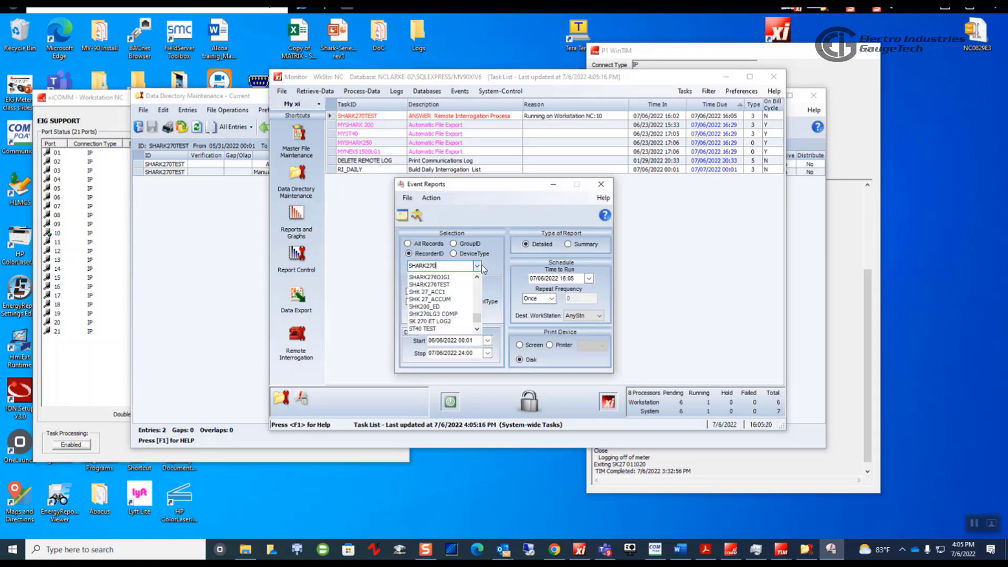
pyautogui.click(450, 287)
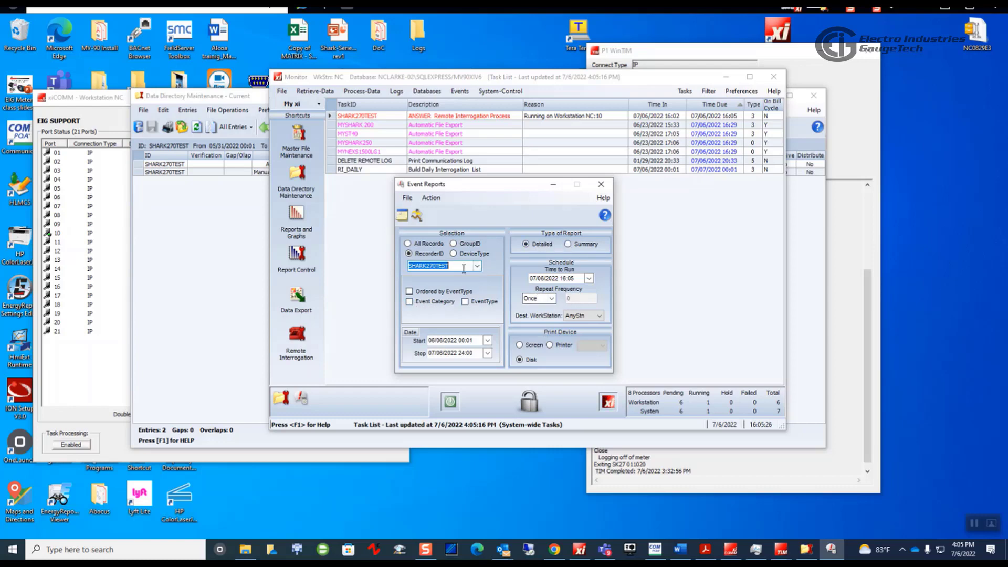
pyautogui.click(520, 345)
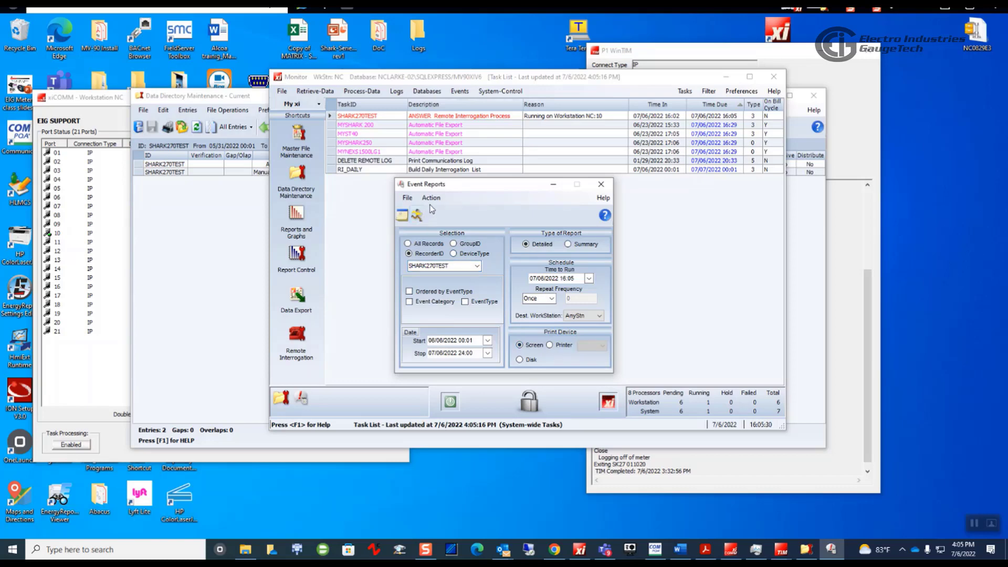
pyautogui.click(417, 216)
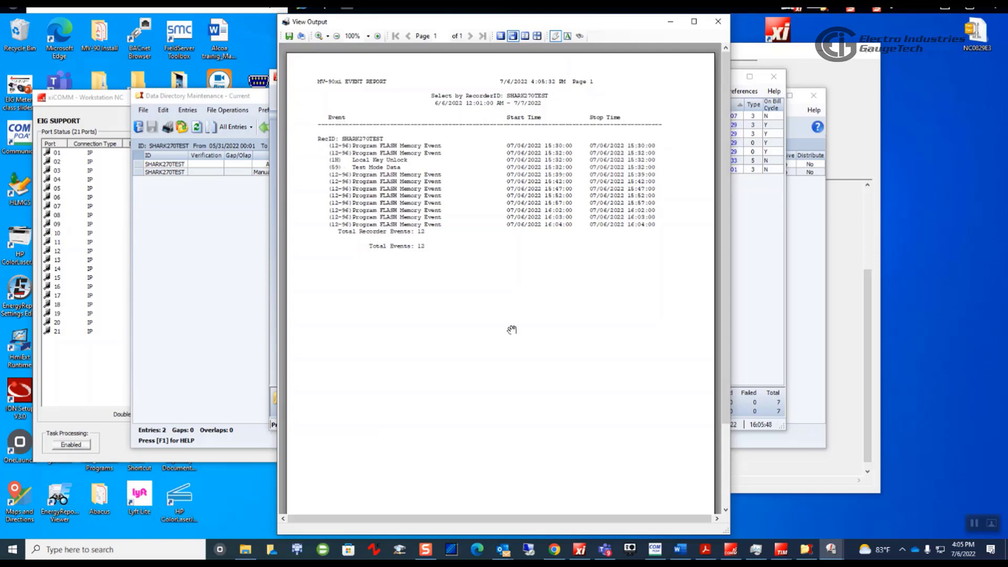
pyautogui.click(964, 519)
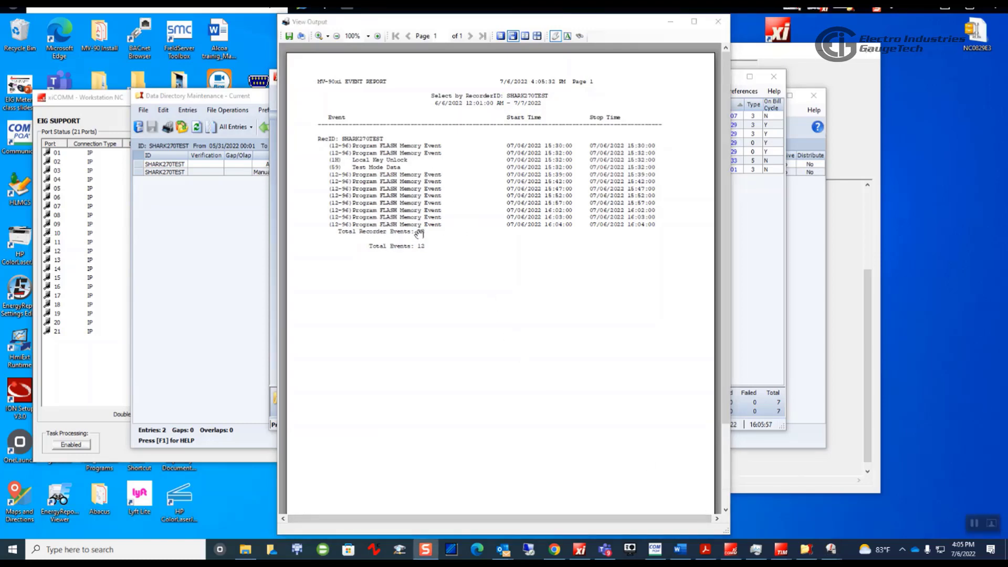
pyautogui.click(719, 27)
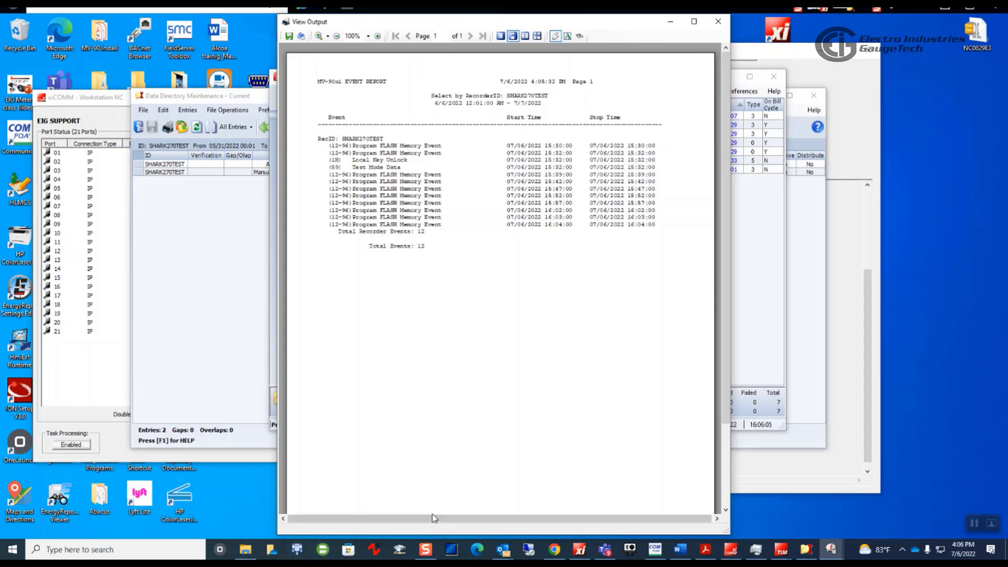
pyautogui.click(974, 524)
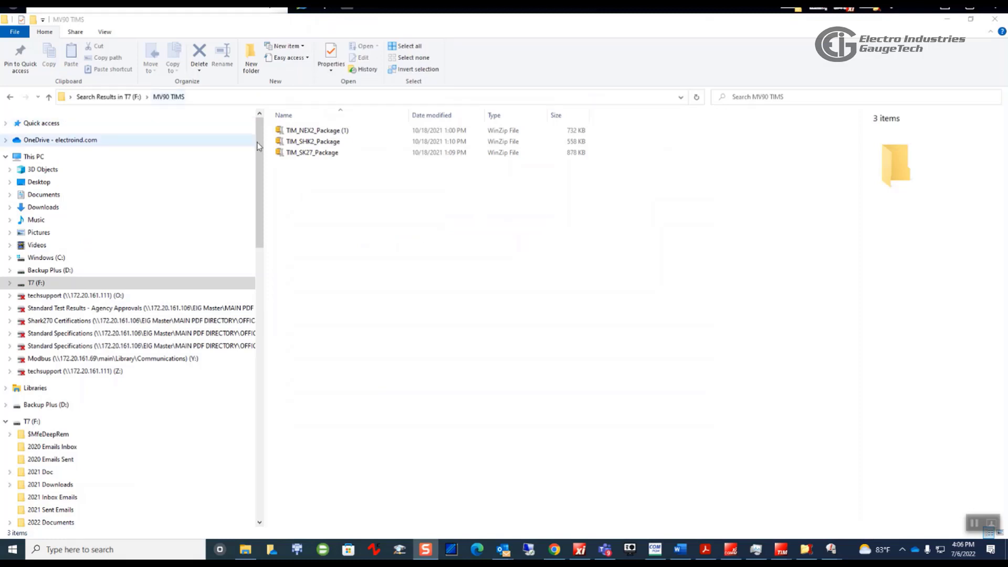
# Step: Open TIM_SK27_AppNotes.pdf from the TIM_SK27 folder inside the TIM_SK27_Package zip archive
pyautogui.click(318, 155)
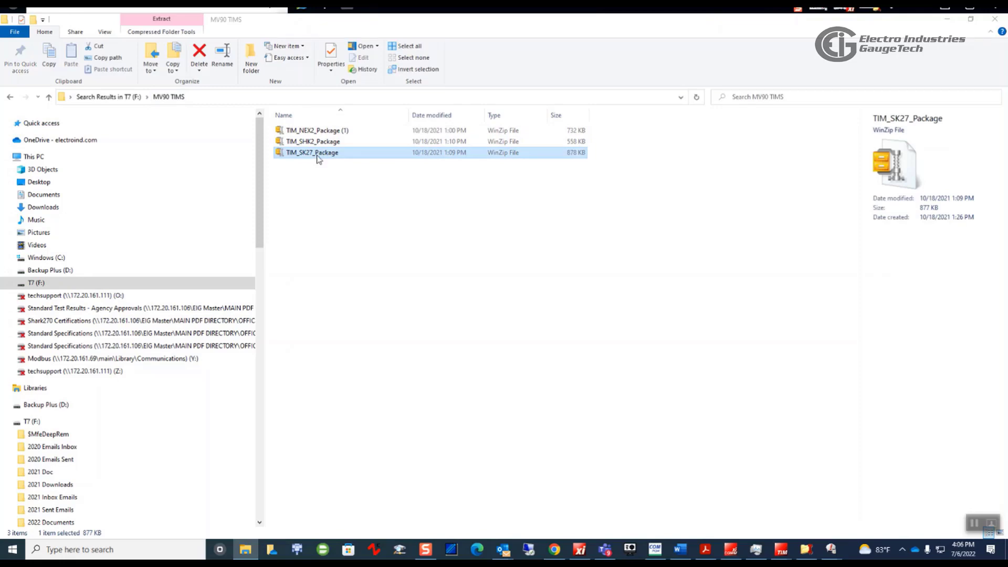
pyautogui.doubleClick(318, 153)
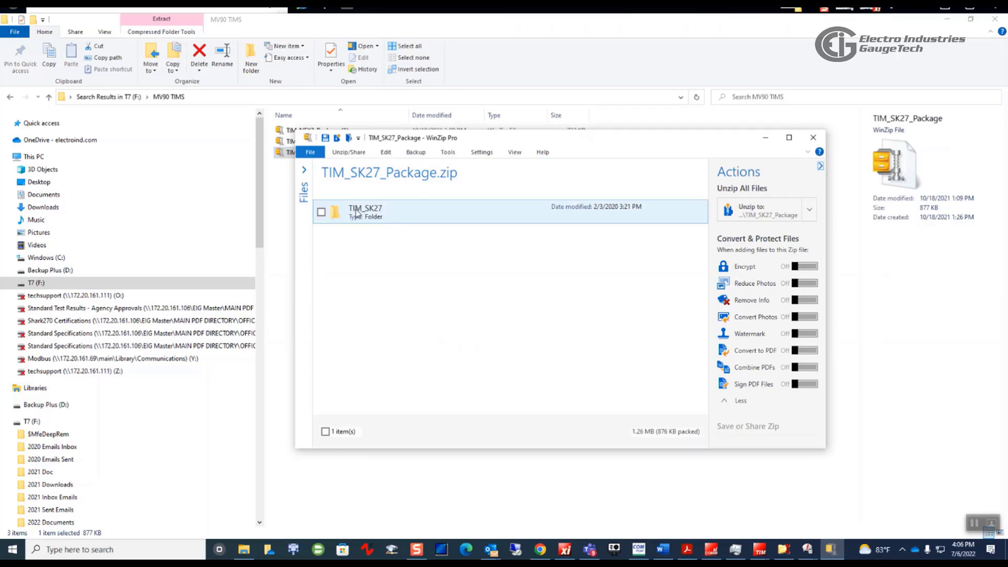
pyautogui.doubleClick(355, 214)
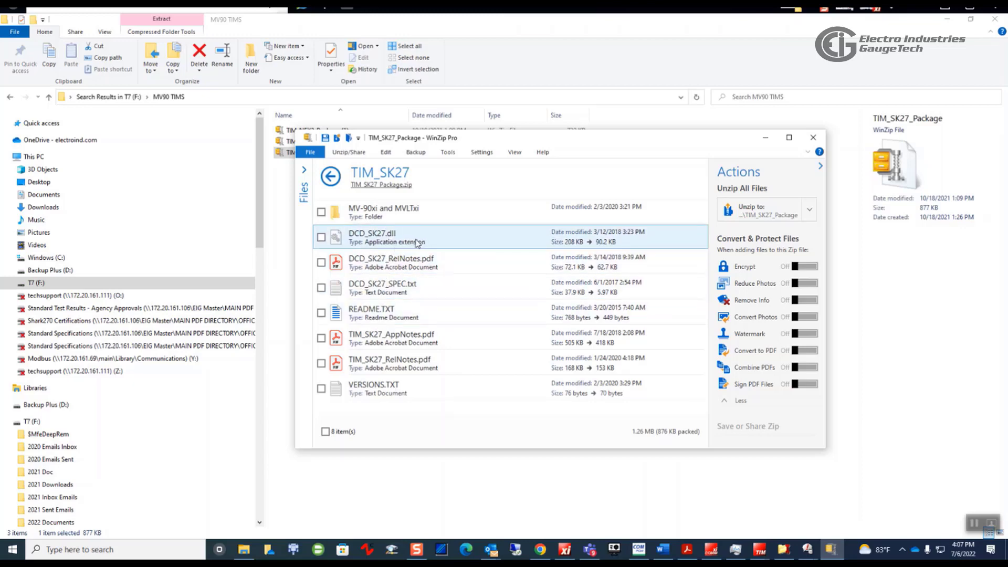
pyautogui.click(379, 340)
pyautogui.click(380, 340)
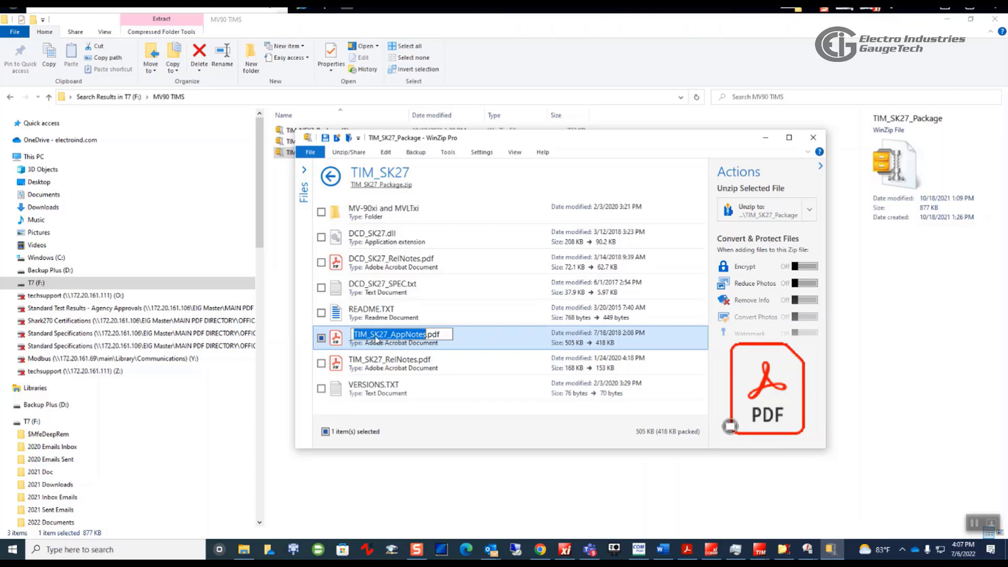
pyautogui.doubleClick(336, 340)
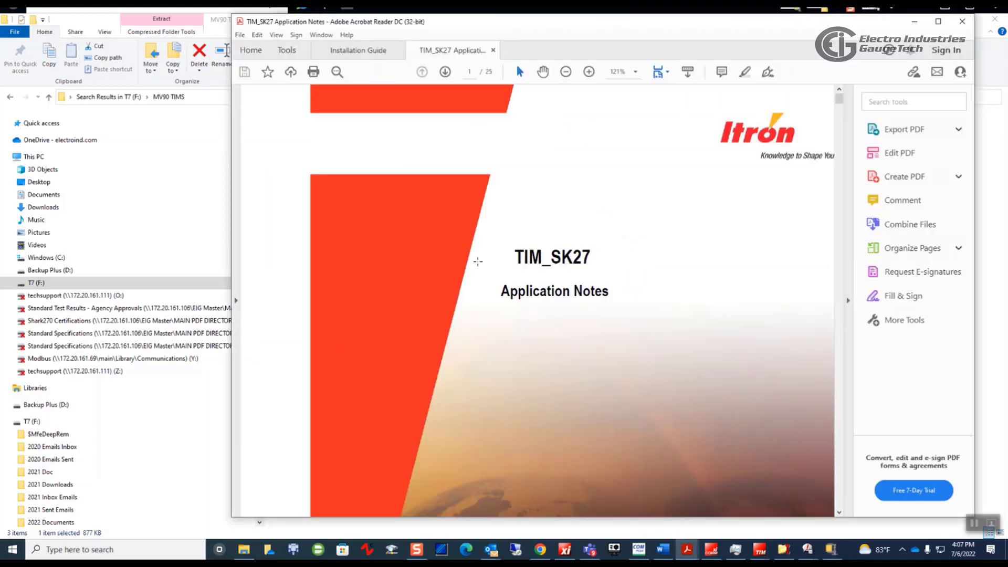
# Step: Find the table of Shark 270 events and MV-90 xi codes in the application notes and enlarge the document window
pyautogui.scroll(-15, 783, 224)
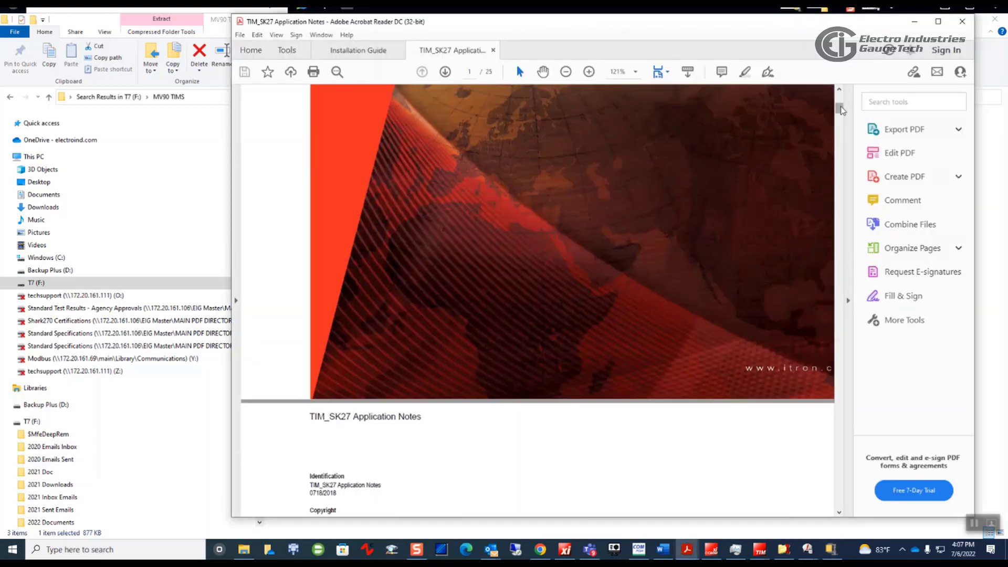
pyautogui.scroll(-20, 870, 223)
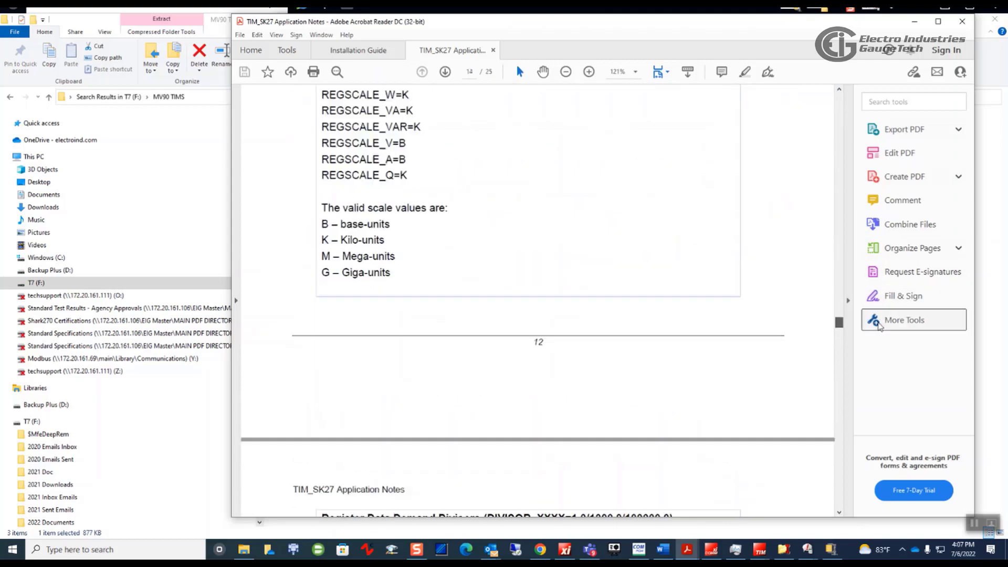
pyautogui.scroll(-15, 878, 328)
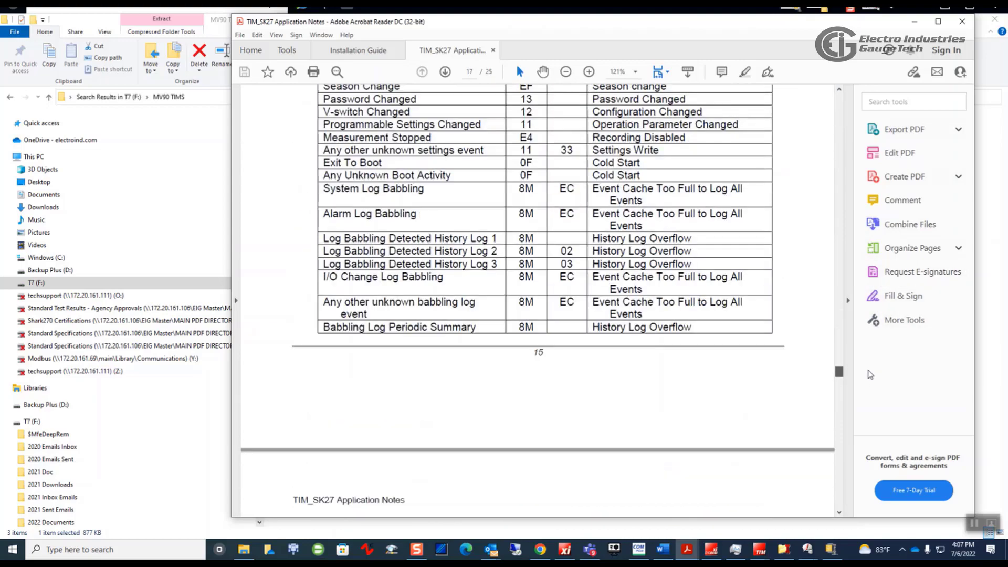
pyautogui.scroll(7, 610, 266)
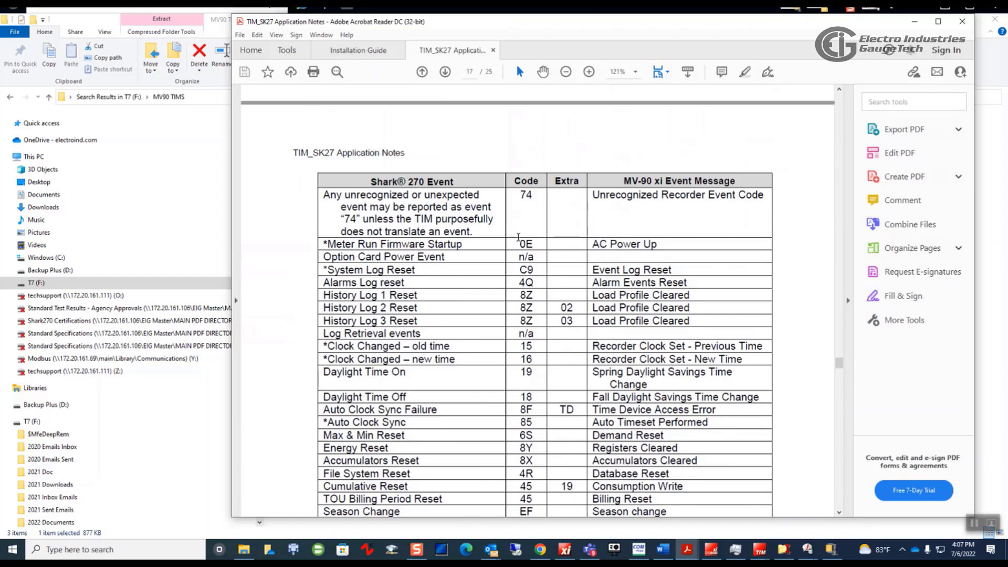
pyautogui.moveTo(636, 31); pyautogui.dragTo(551, 16)
pyautogui.doubleClick(552, 19)
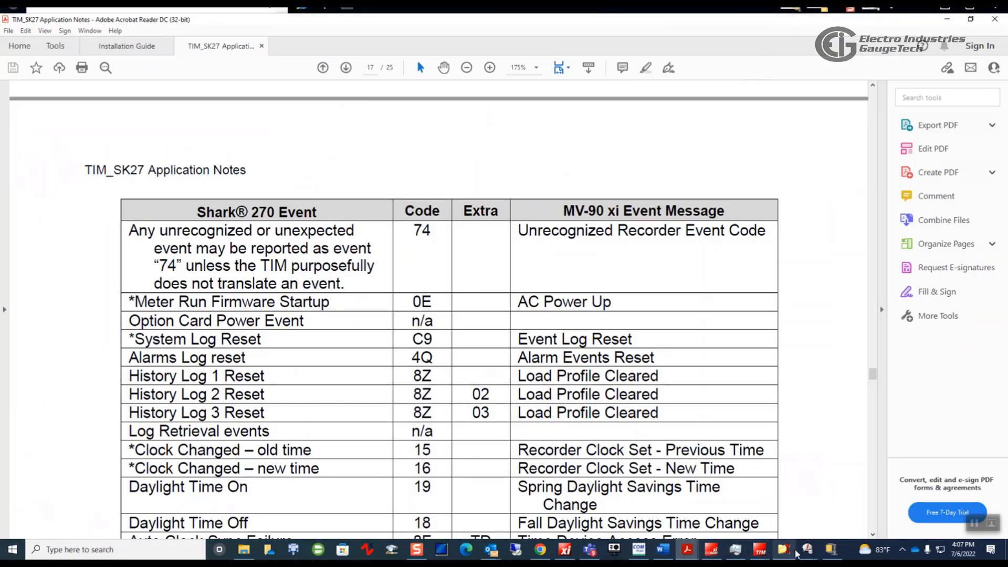
# Step: Bring up the SHARK270TEST event report and arrange it side by side with a smaller application notes window
pyautogui.moveTo(814, 549)
pyautogui.click(851, 507)
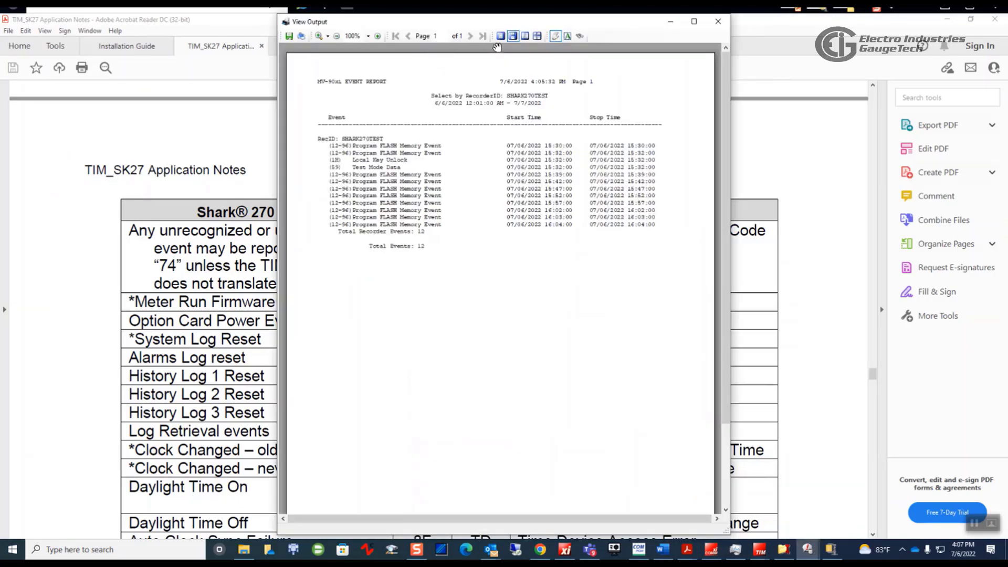
pyautogui.moveTo(529, 18); pyautogui.dragTo(738, 73)
pyautogui.click(460, 174)
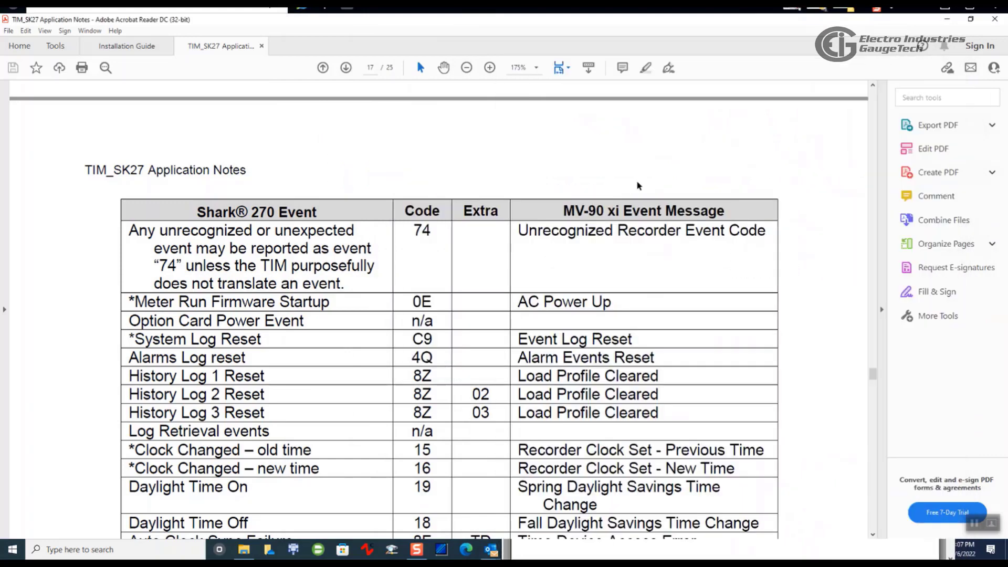
pyautogui.doubleClick(866, 21)
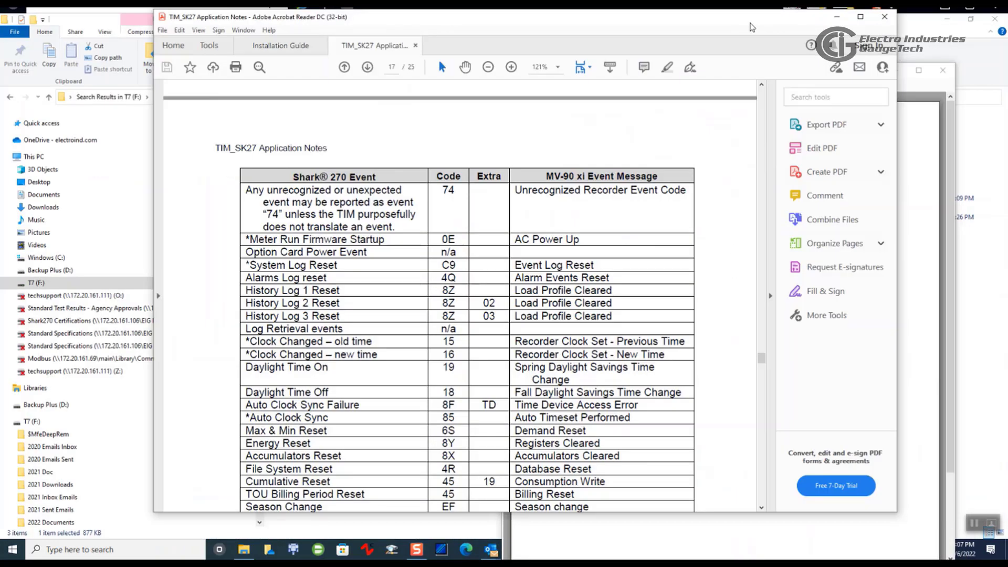
pyautogui.moveTo(898, 75); pyautogui.dragTo(715, 75)
pyautogui.moveTo(601, 26); pyautogui.dragTo(434, 30)
# Step: Read the Event Codes introduction, return to the code table, and narrow the notes window until the whole event report is uncovered
pyautogui.scroll(6, 288, 208)
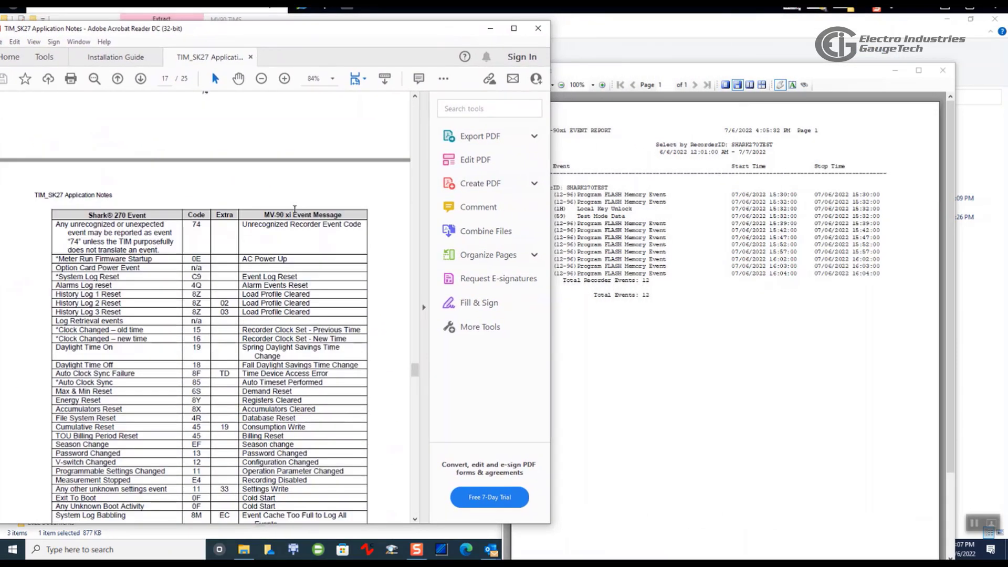
pyautogui.scroll(5, 287, 205)
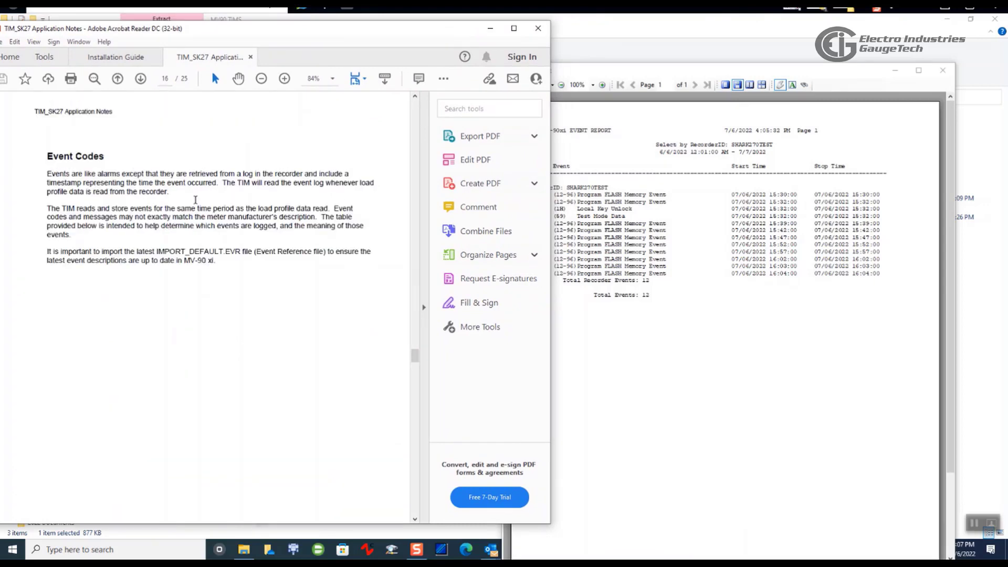
pyautogui.scroll(-10, 195, 200)
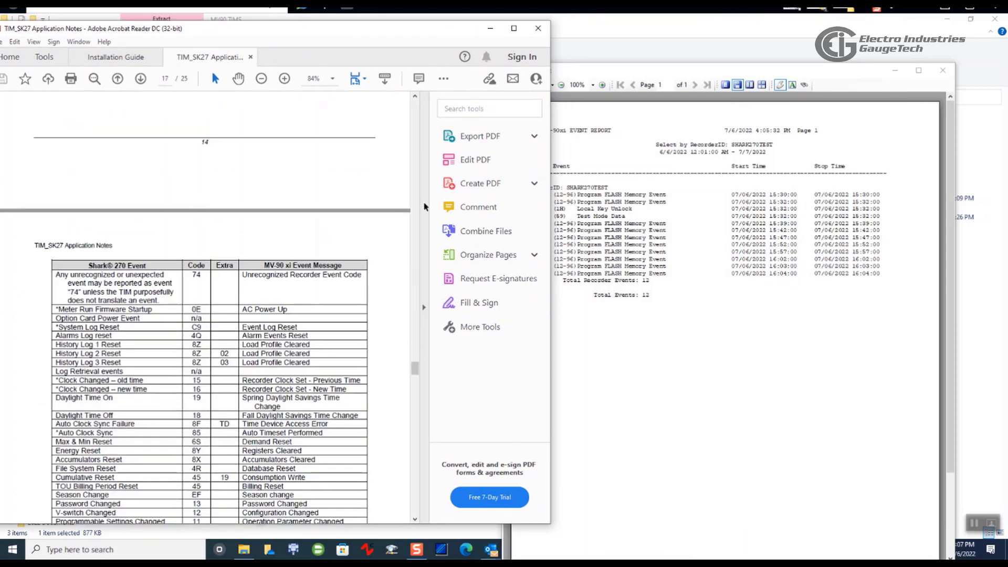
pyautogui.moveTo(550, 192); pyautogui.dragTo(484, 190)
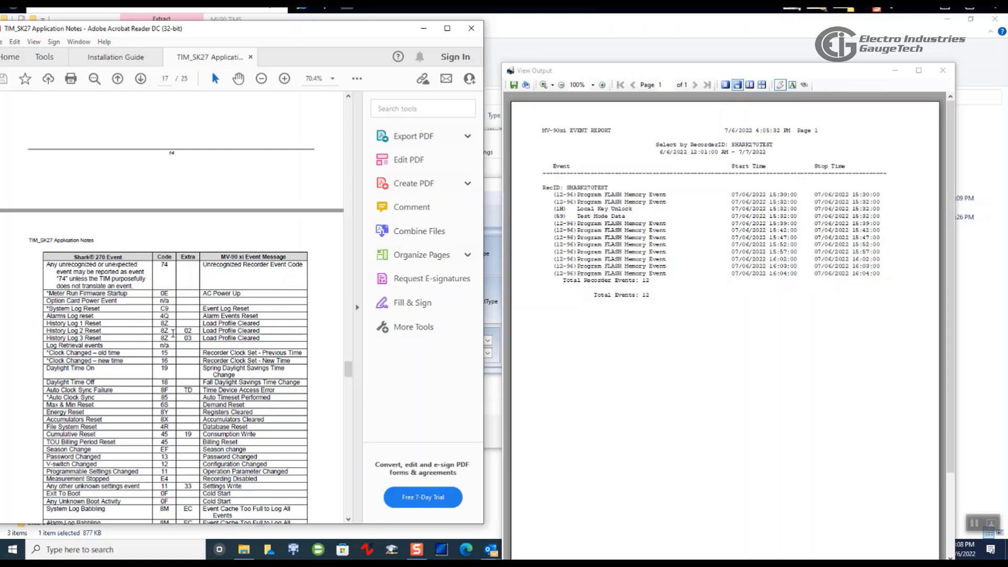
# Step: Examine the Shark 270 event code table across both pages and the Event Codes introduction in the application notes
pyautogui.scroll(-3, 176, 330)
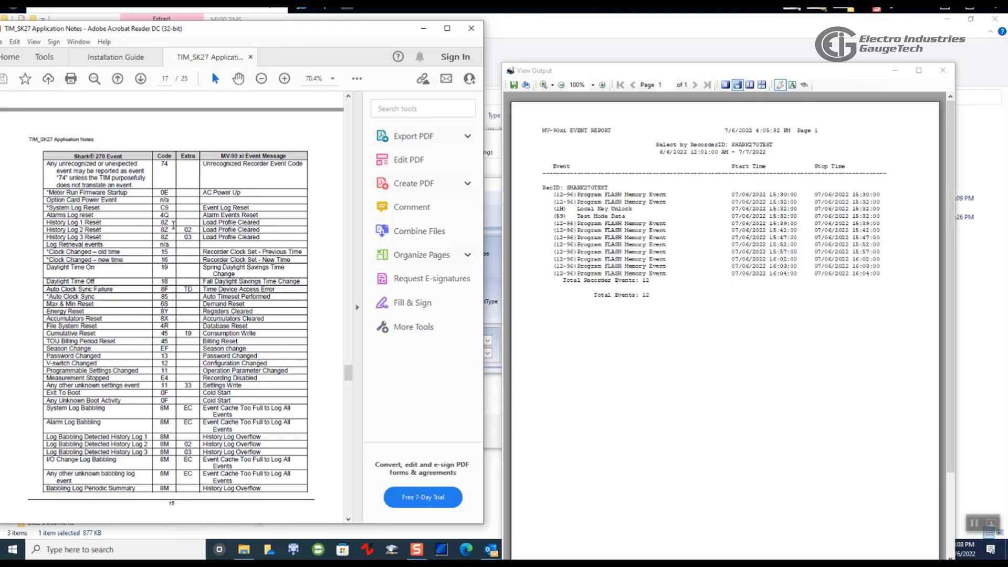
pyautogui.scroll(-12, 172, 272)
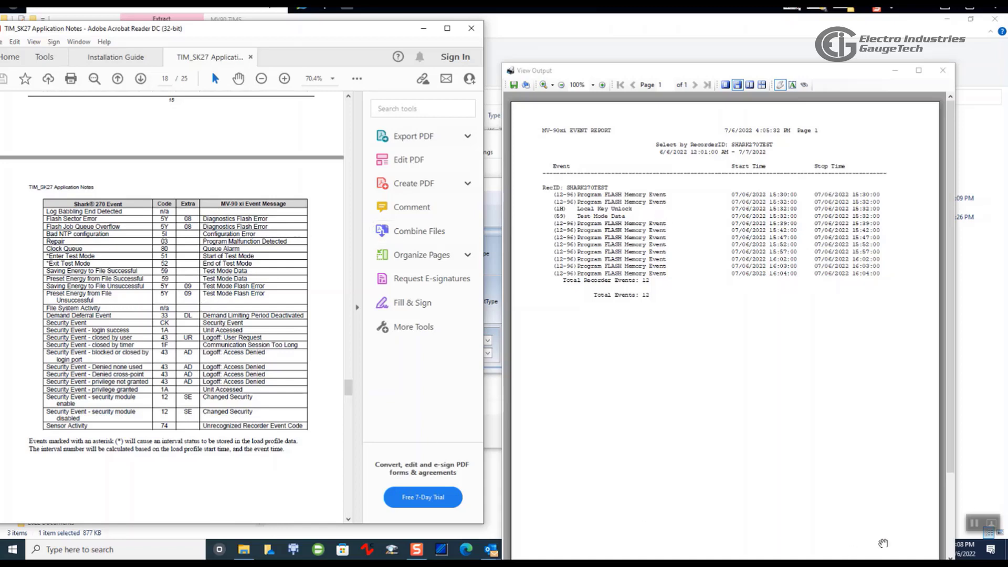
pyautogui.click(704, 517)
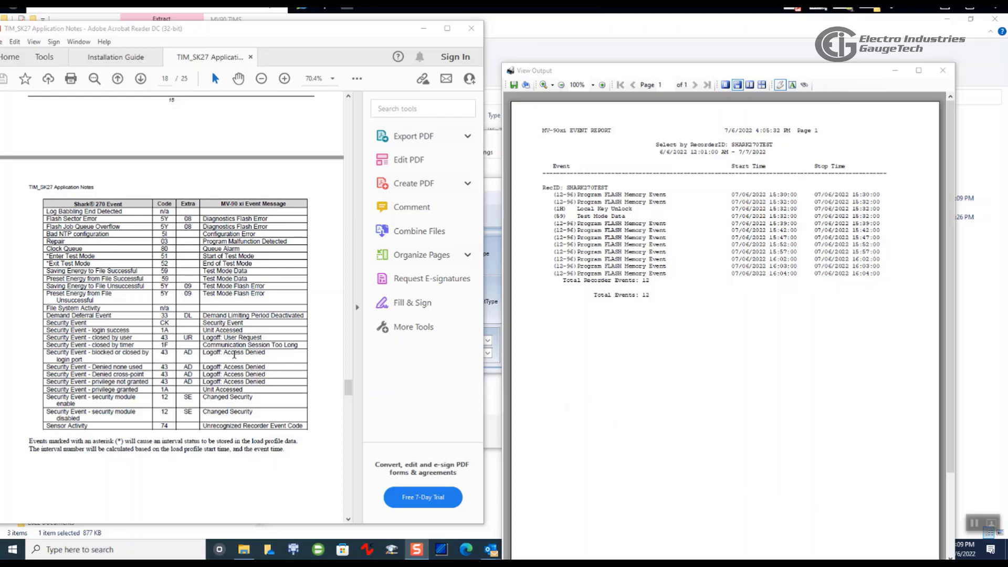
pyautogui.scroll(8, 231, 354)
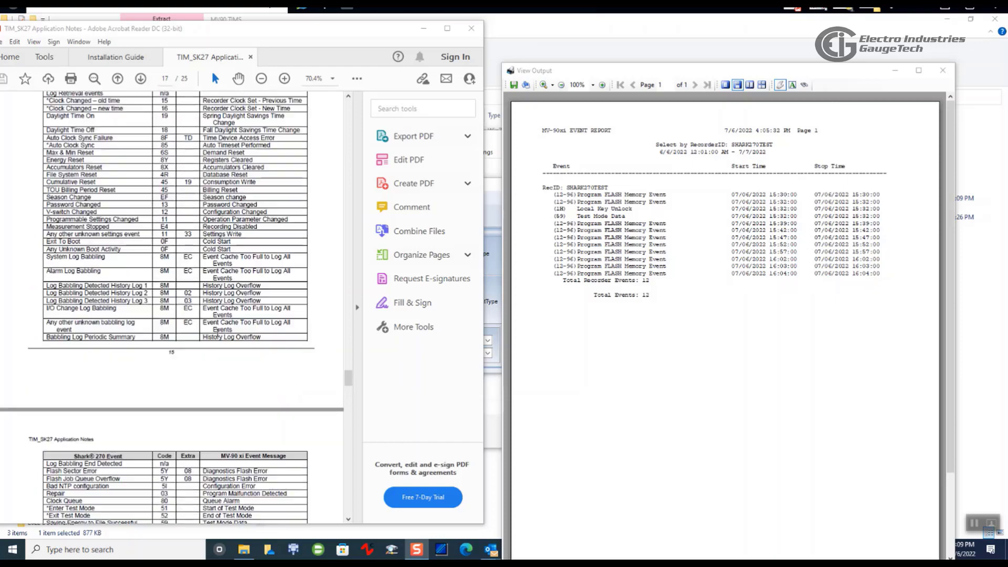
pyautogui.scroll(1, 217, 333)
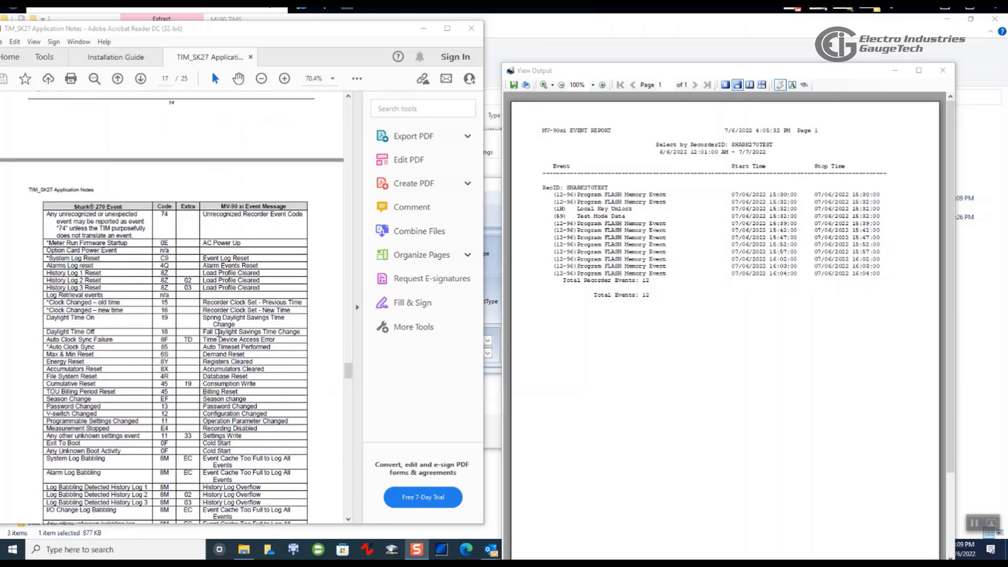
pyautogui.scroll(3, 220, 333)
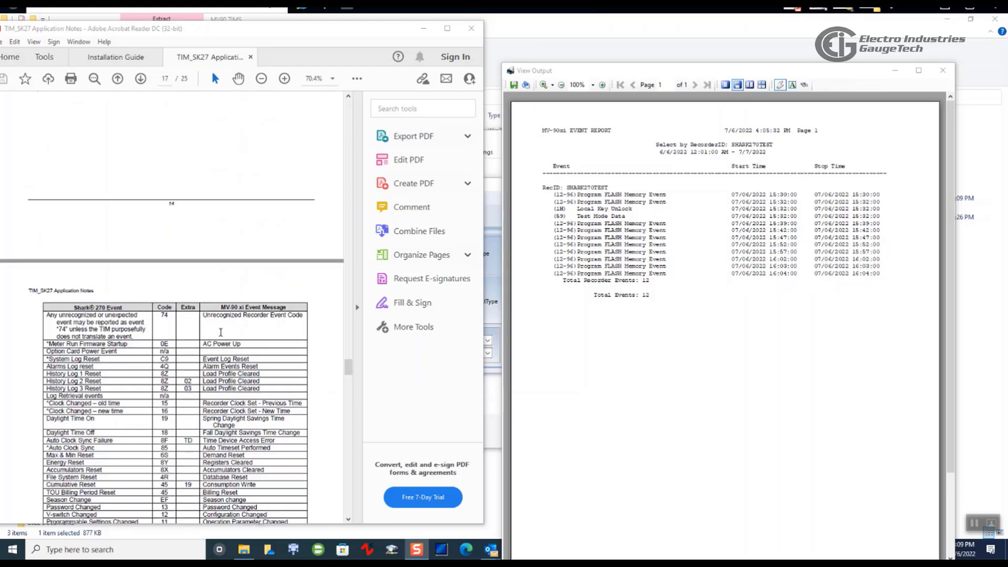
pyautogui.scroll(6, 221, 330)
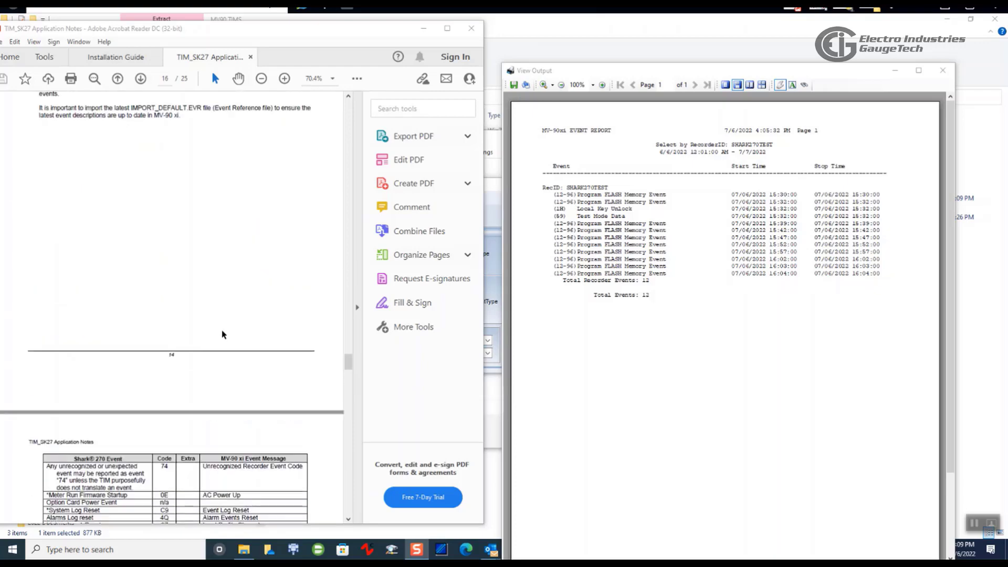
pyautogui.scroll(-7, 144, 331)
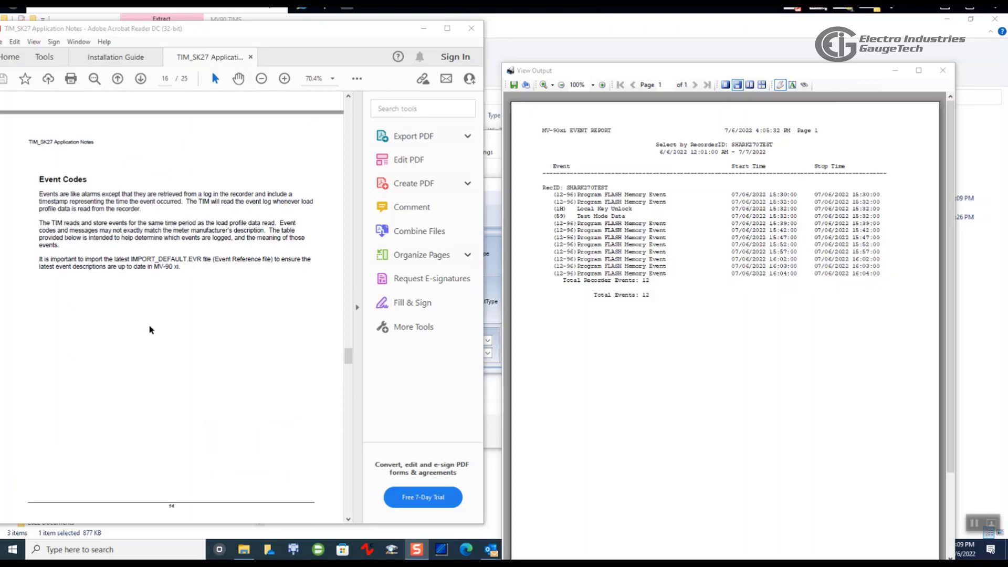
pyautogui.scroll(-1, 160, 321)
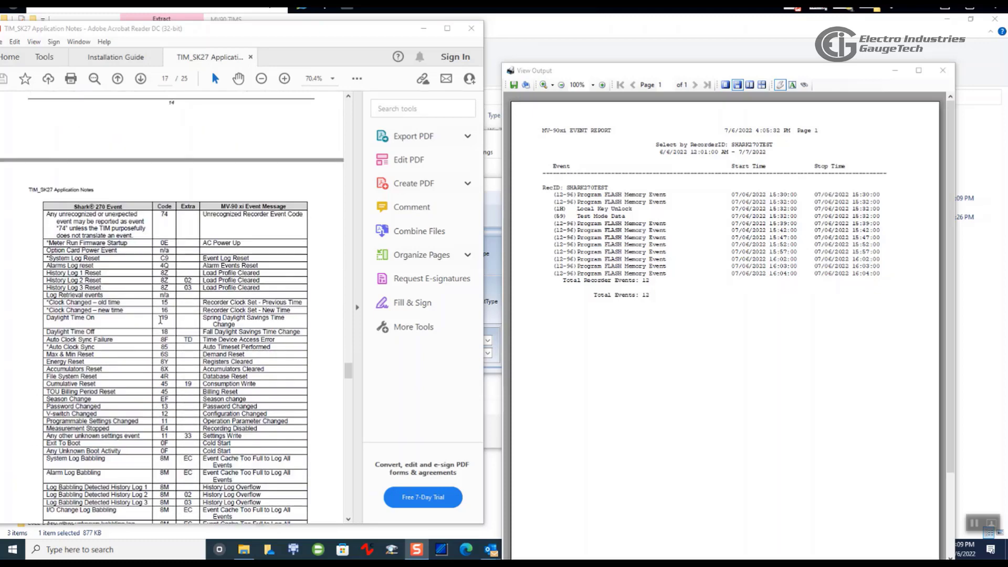
pyautogui.scroll(-2, 172, 354)
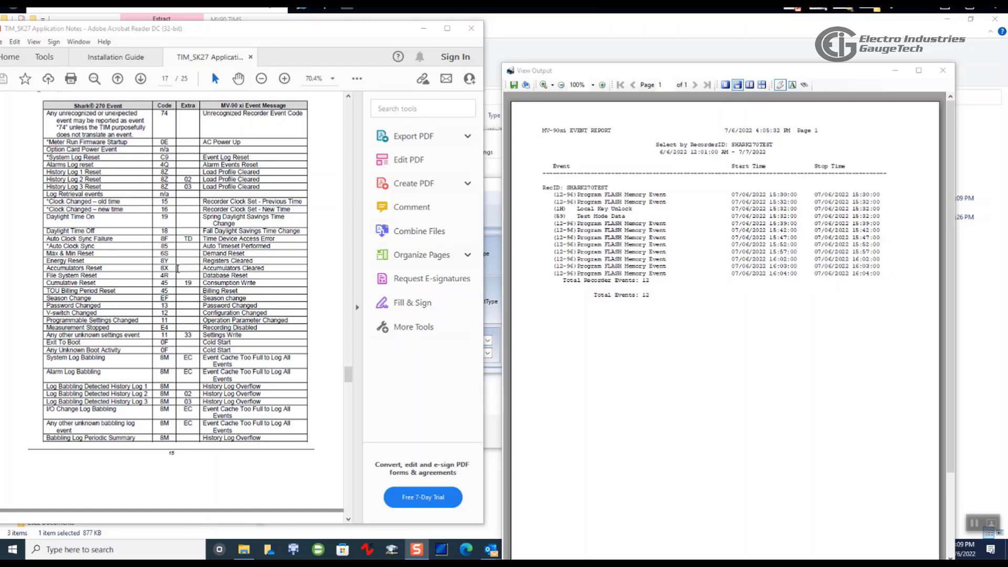
pyautogui.scroll(2, 177, 265)
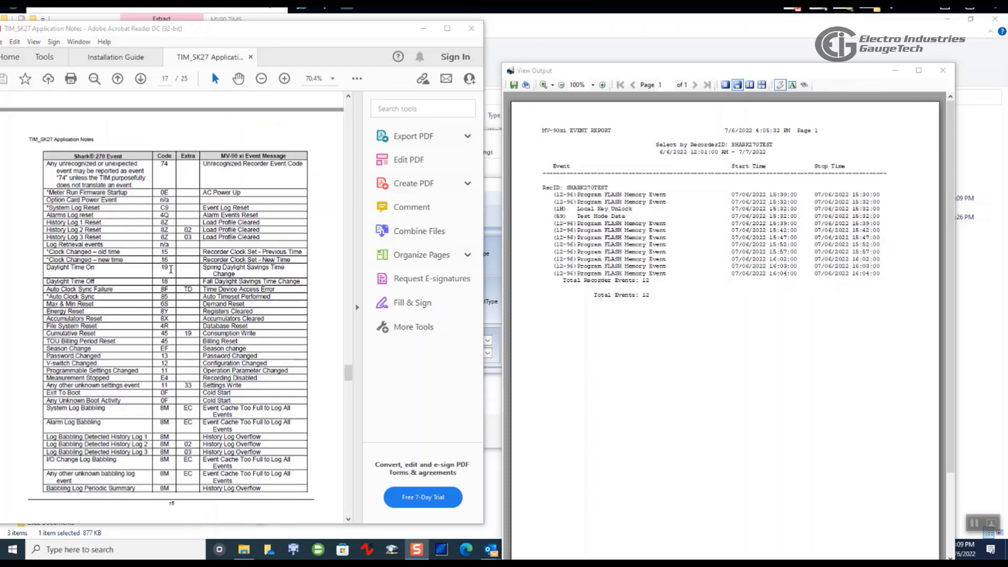
# Step: Find the Test Mode Data entries with code 59 in the notes' event table and compare them with the event report
pyautogui.scroll(-16, 173, 269)
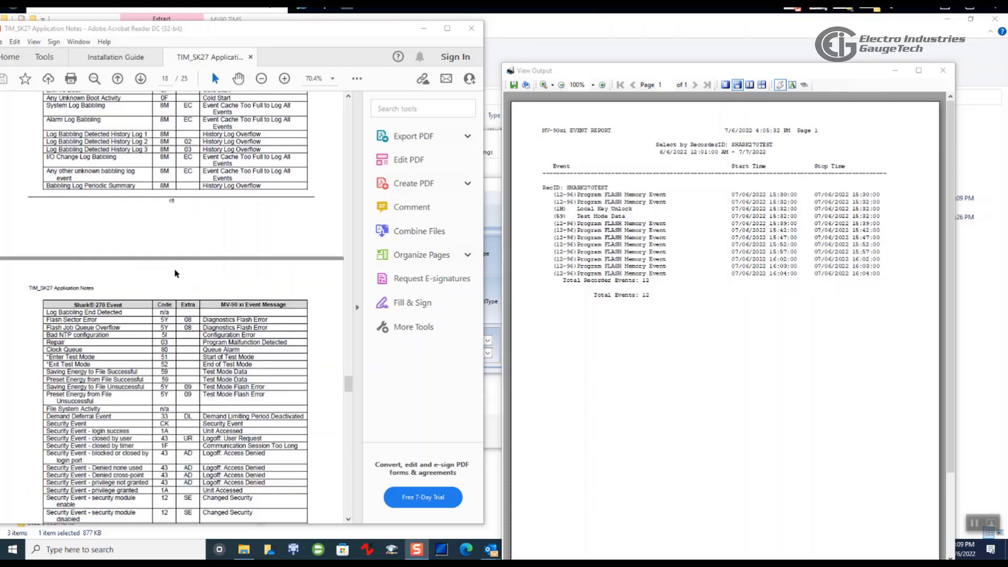
pyautogui.moveTo(170, 279); pyautogui.dragTo(180, 278)
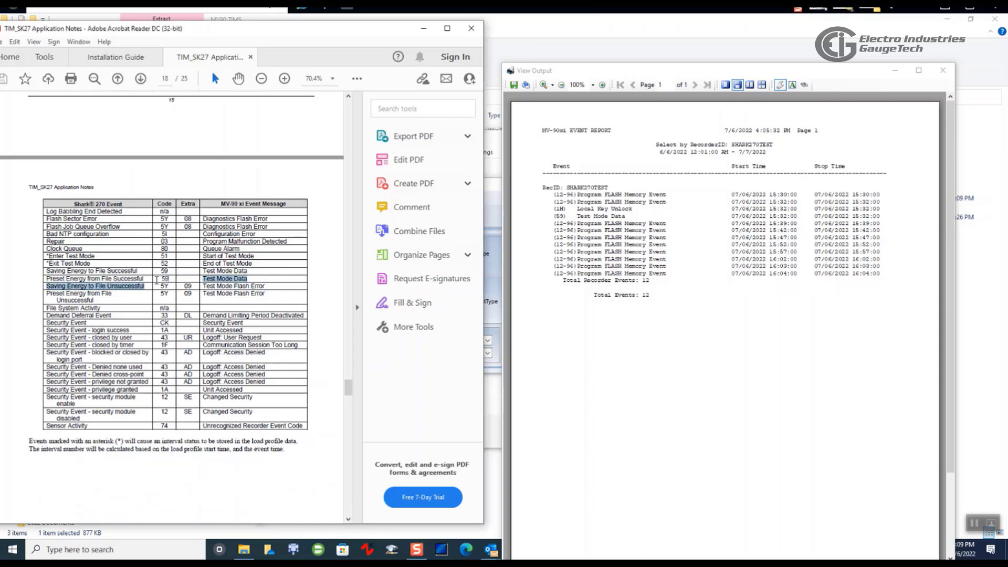
pyautogui.click(204, 278)
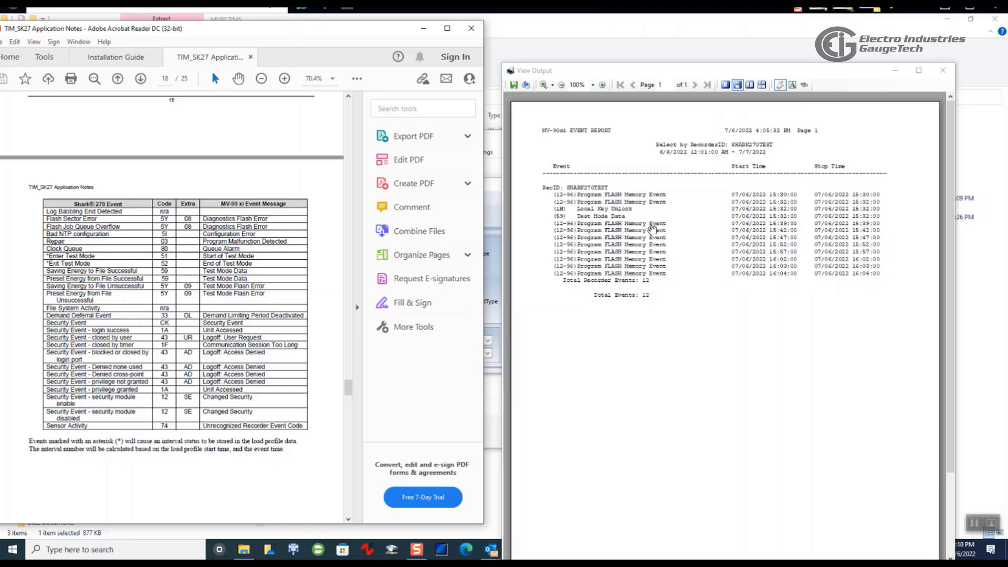
pyautogui.scroll(-3, 653, 234)
pyautogui.scroll(3, 657, 230)
pyautogui.scroll(-3, 663, 185)
pyautogui.scroll(3, 662, 189)
pyautogui.click(638, 92)
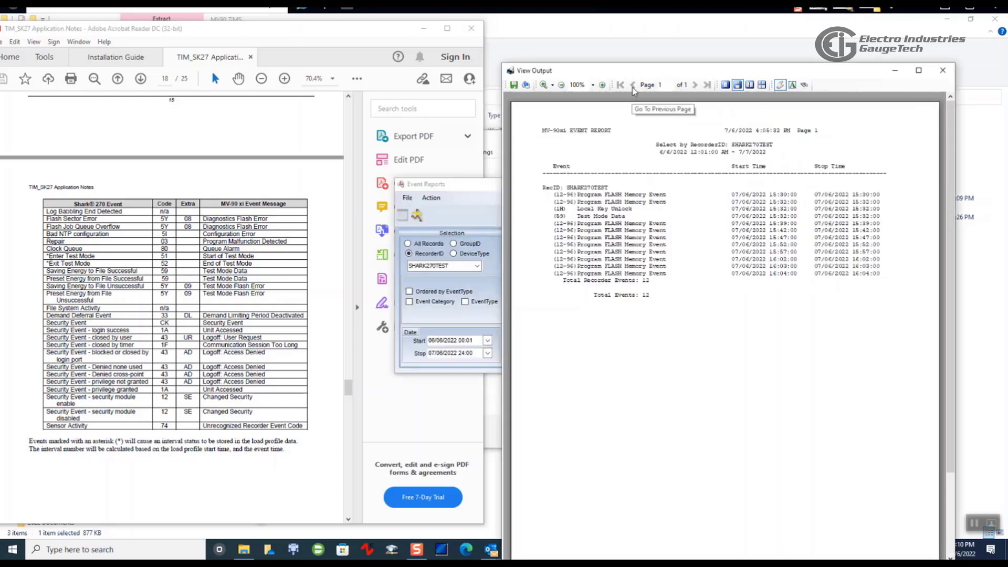
pyautogui.click(259, 229)
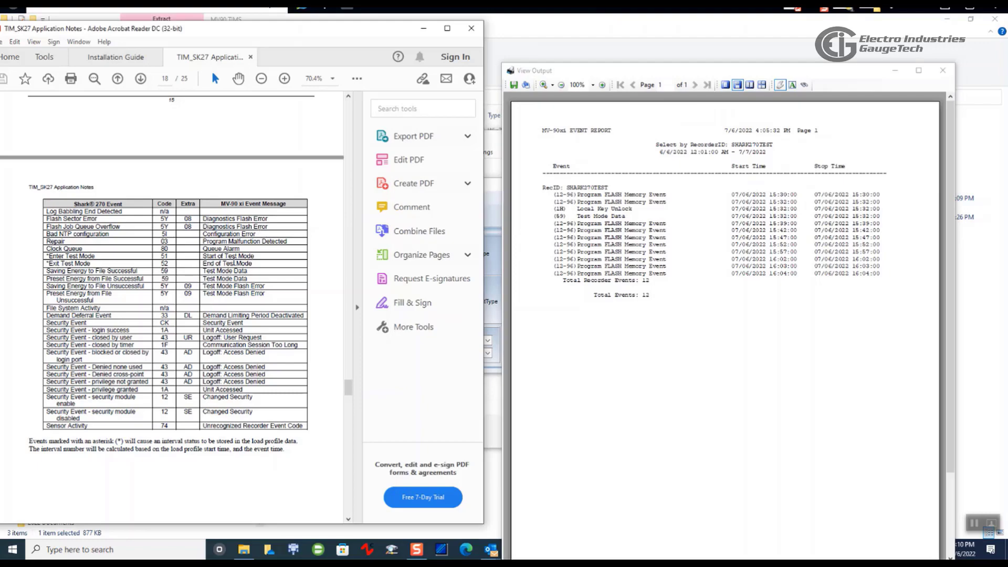
# Step: Bring the notes back to the first page of the event table and close the report output and Event Reports windows
pyautogui.scroll(7, 220, 252)
pyautogui.scroll(2, 213, 204)
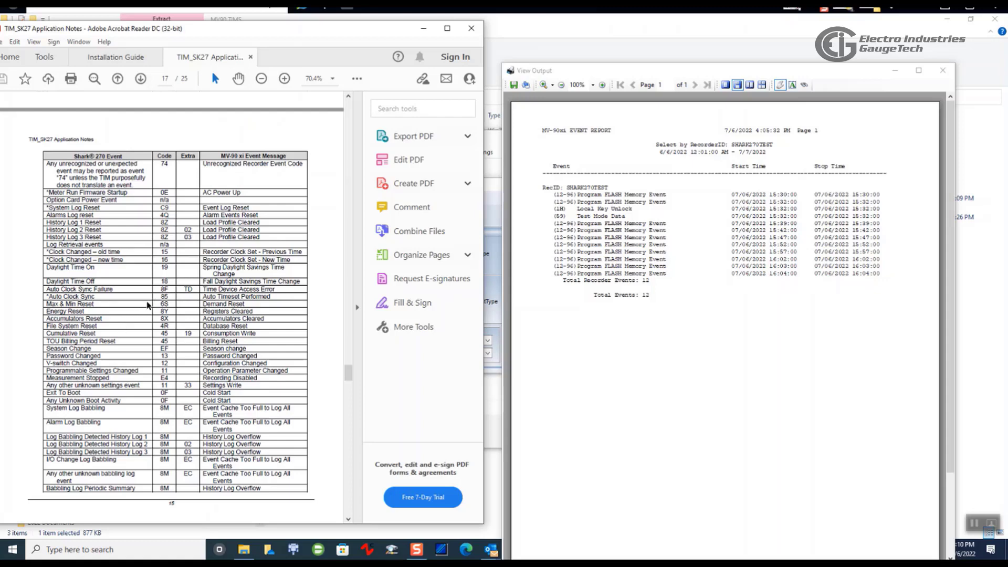
pyautogui.scroll(-2, 148, 305)
pyautogui.scroll(2, 147, 305)
pyautogui.click(943, 70)
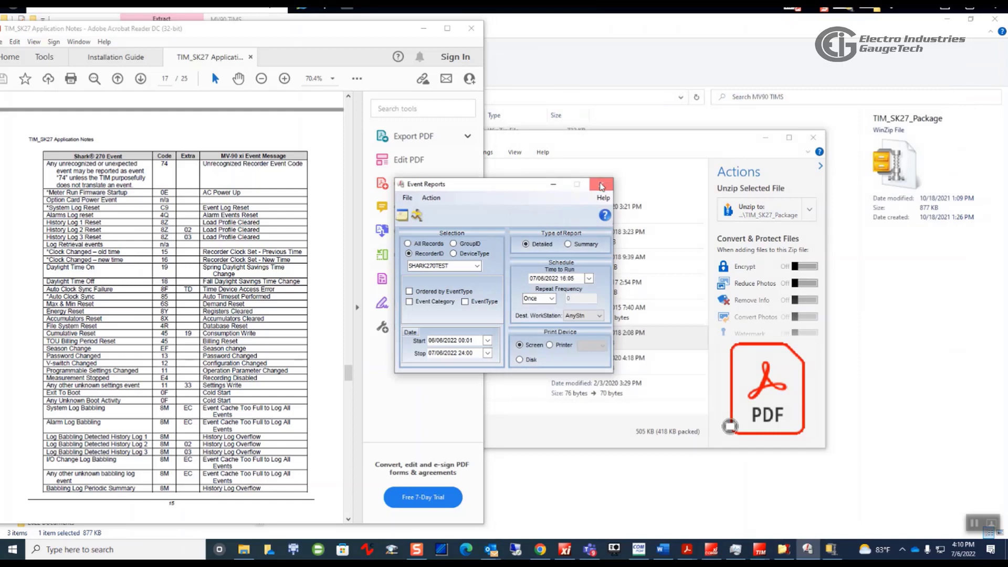
pyautogui.click(593, 184)
# Step: Switch to the MV-90 xi Monitor and open the Event Reference list of event codes
pyautogui.click(578, 550)
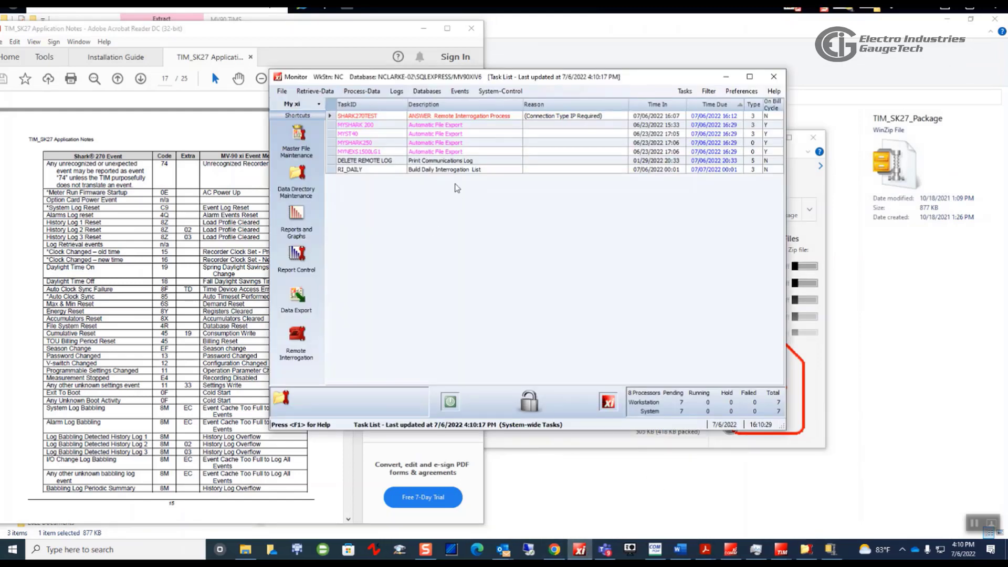
pyautogui.click(460, 91)
pyautogui.click(473, 103)
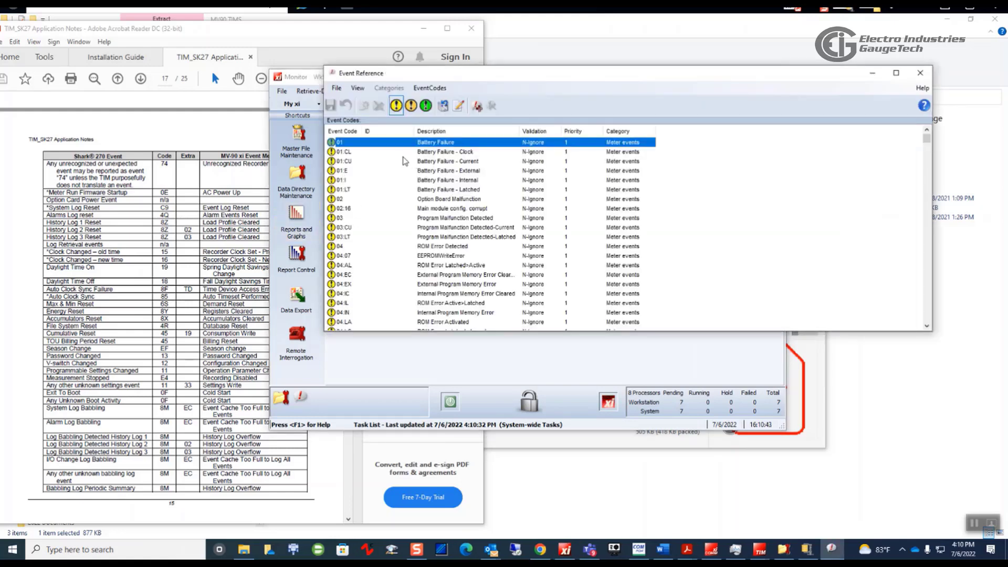
# Step: Look through the Event Reference list for the 8F codes to match the Auto Clock Sync Failure entry in the notes
pyautogui.scroll(-2, 407, 173)
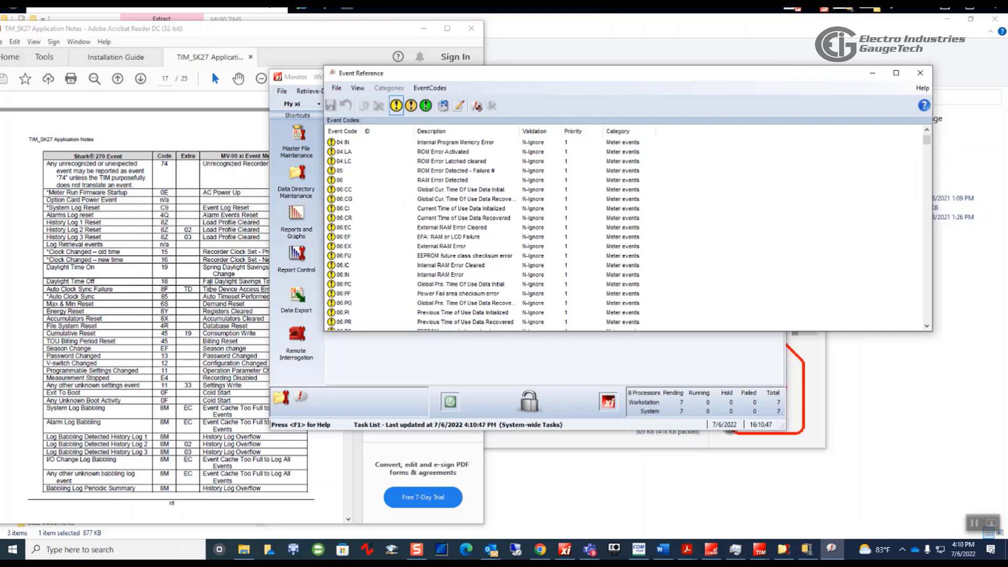
pyautogui.scroll(-5, 351, 251)
pyautogui.scroll(-10, 350, 251)
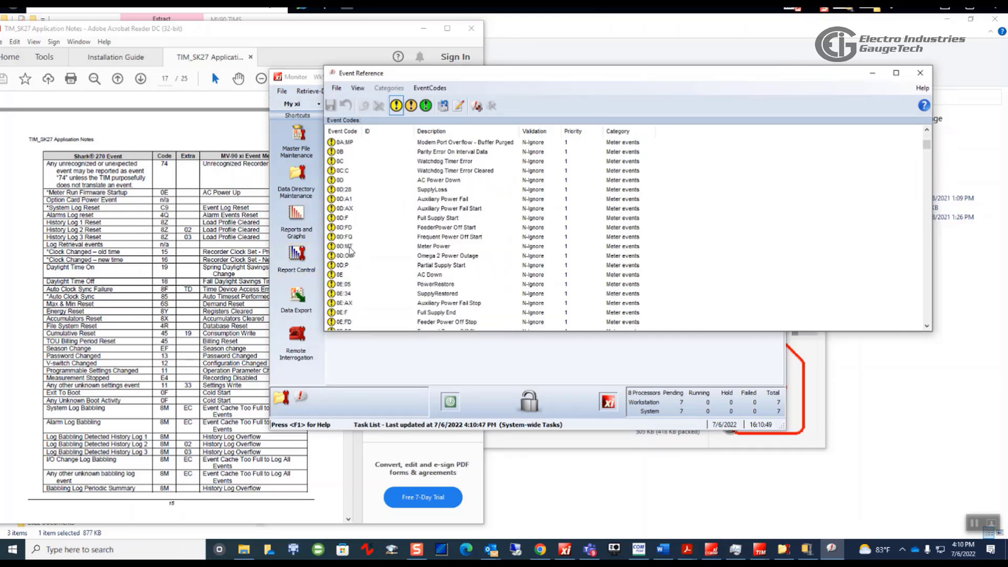
pyautogui.scroll(-10, 351, 255)
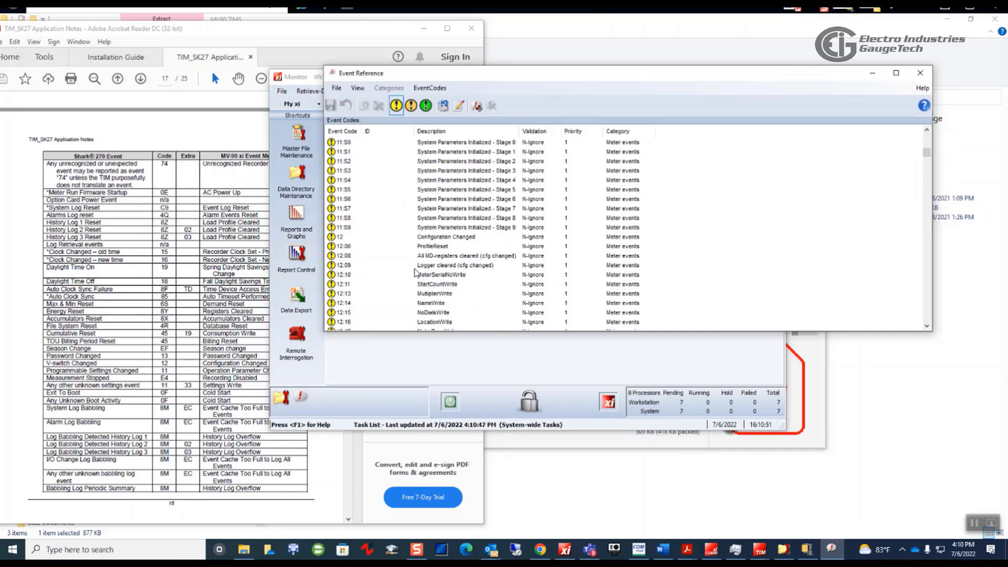
pyautogui.scroll(-10, 469, 281)
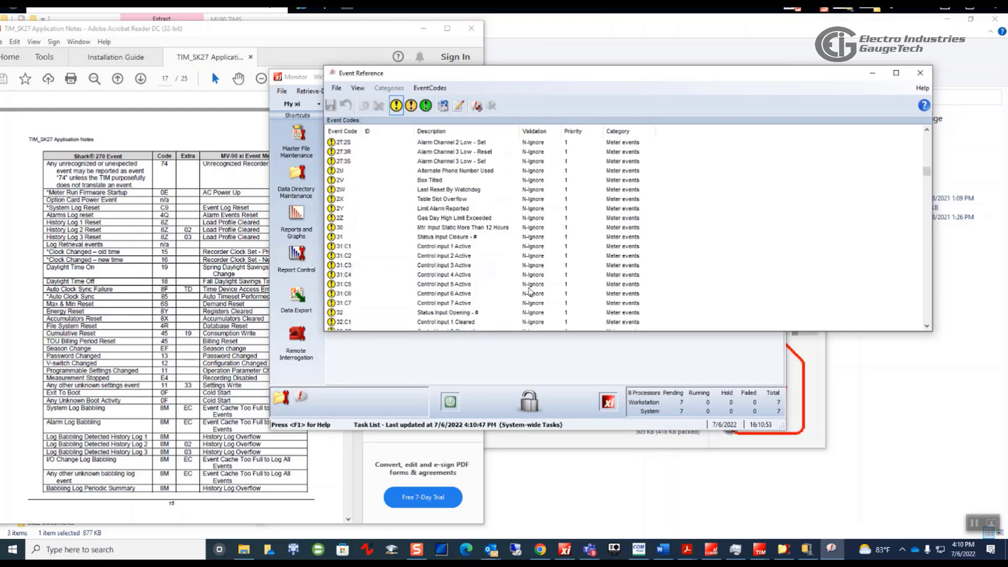
pyautogui.scroll(-10, 758, 292)
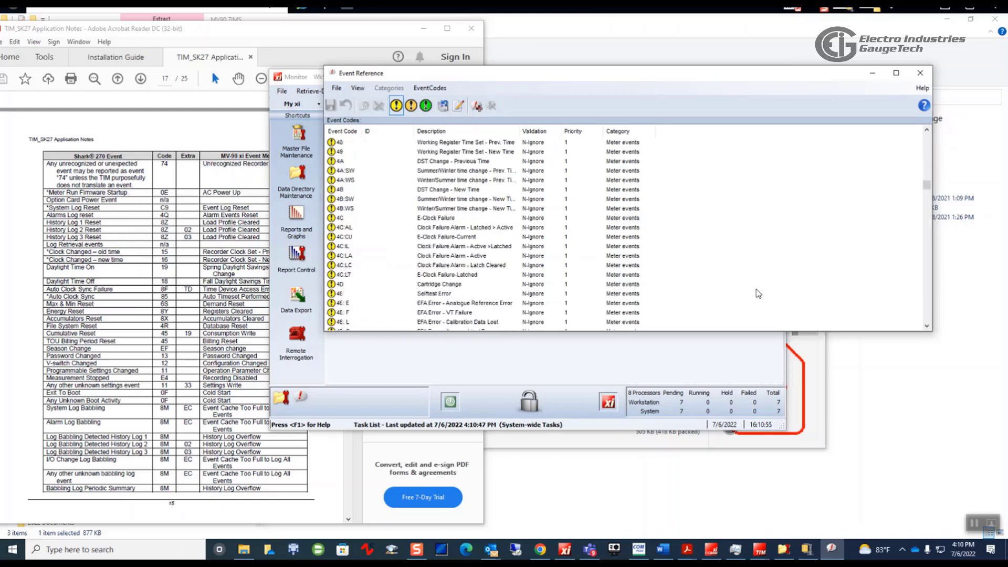
pyautogui.scroll(-10, 758, 297)
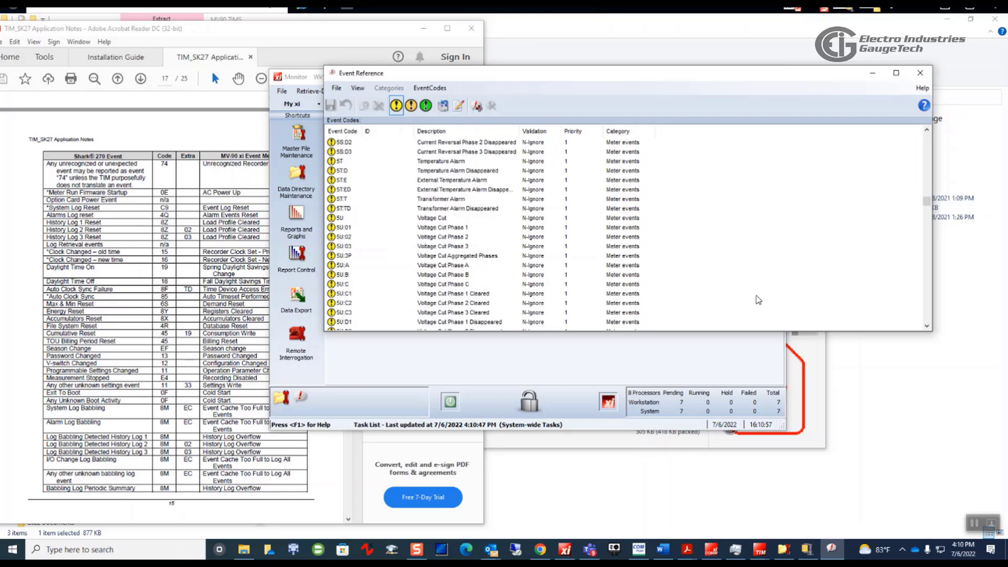
pyautogui.scroll(-10, 759, 301)
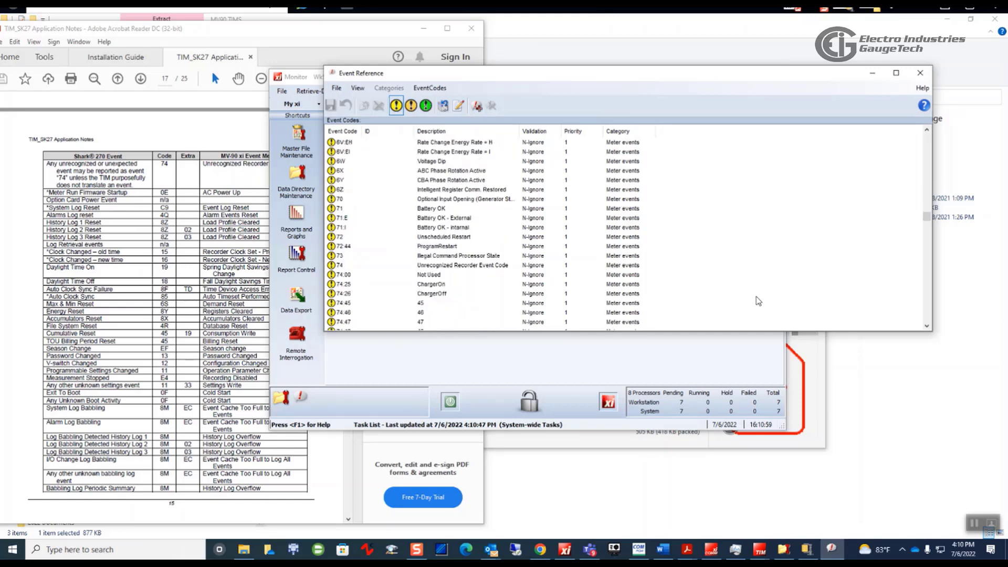
pyautogui.scroll(-6, 758, 299)
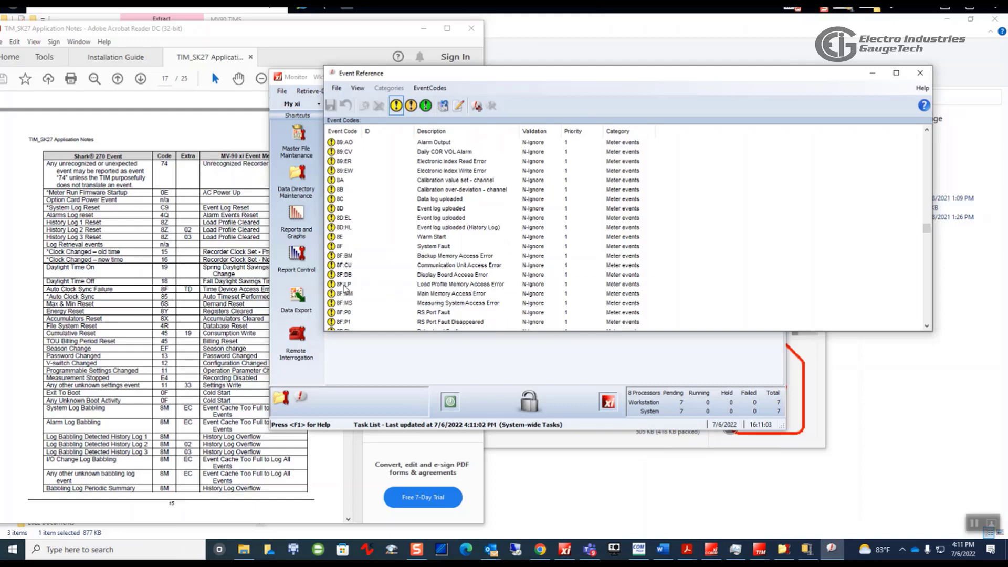
pyautogui.click(345, 285)
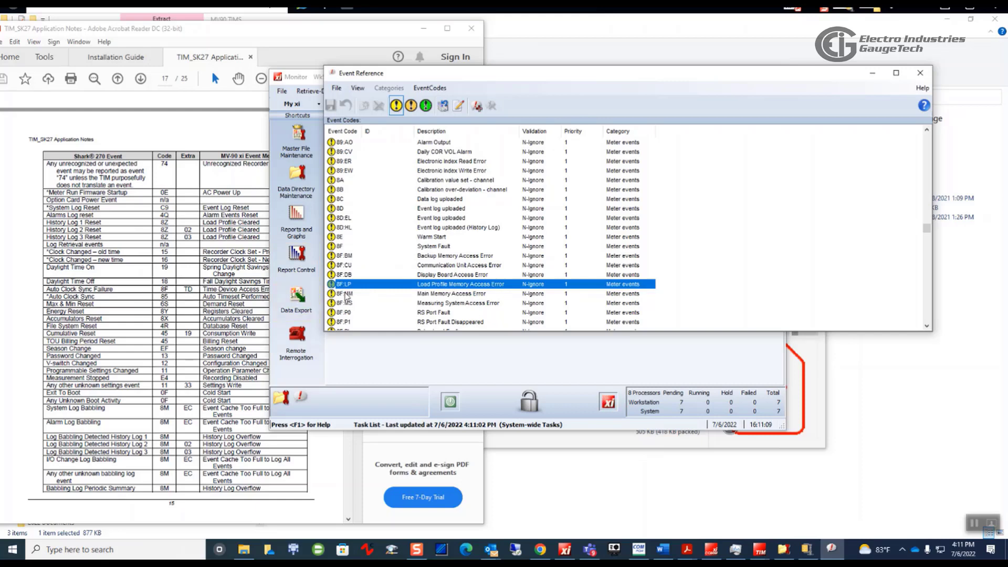
pyautogui.click(346, 277)
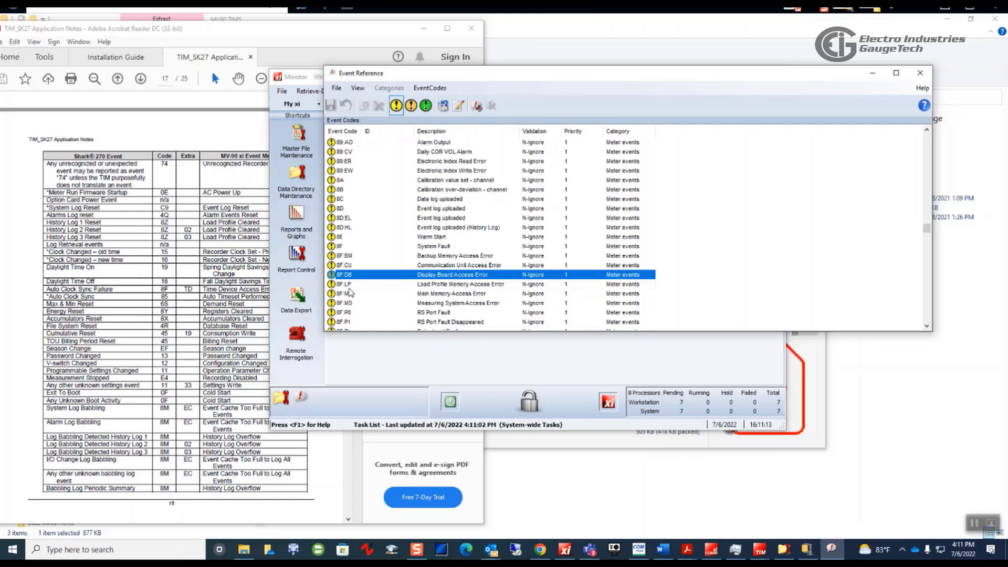
# Step: Move the Event Reference window away from the application notes and select event code 8F:TD
pyautogui.moveTo(429, 79); pyautogui.dragTo(603, 77)
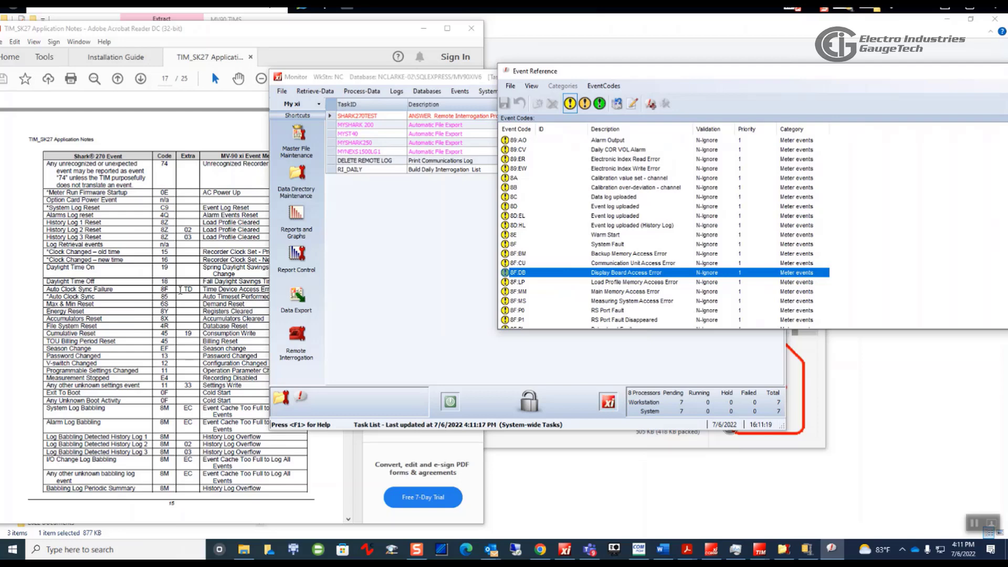
pyautogui.scroll(-2, 545, 291)
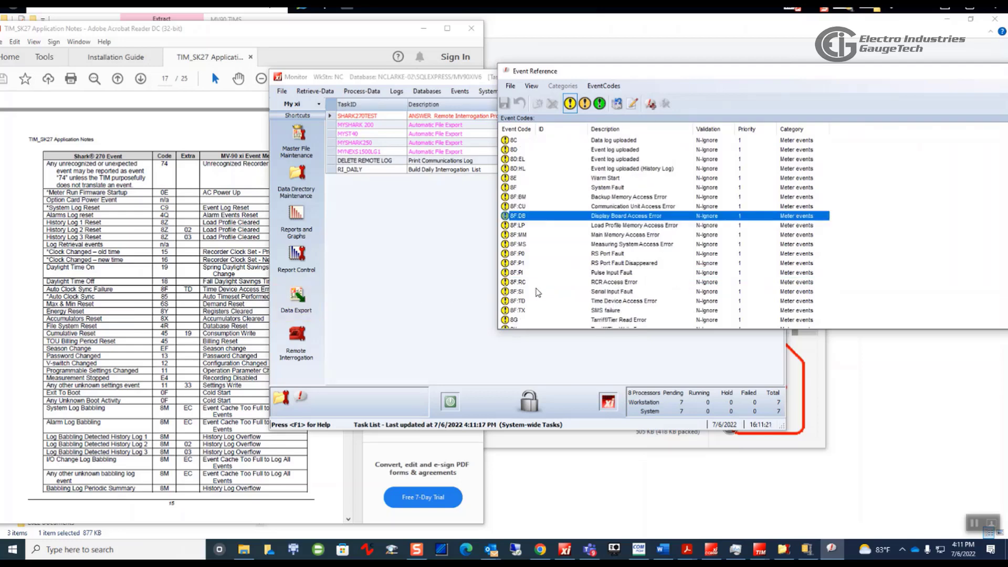
pyautogui.click(525, 302)
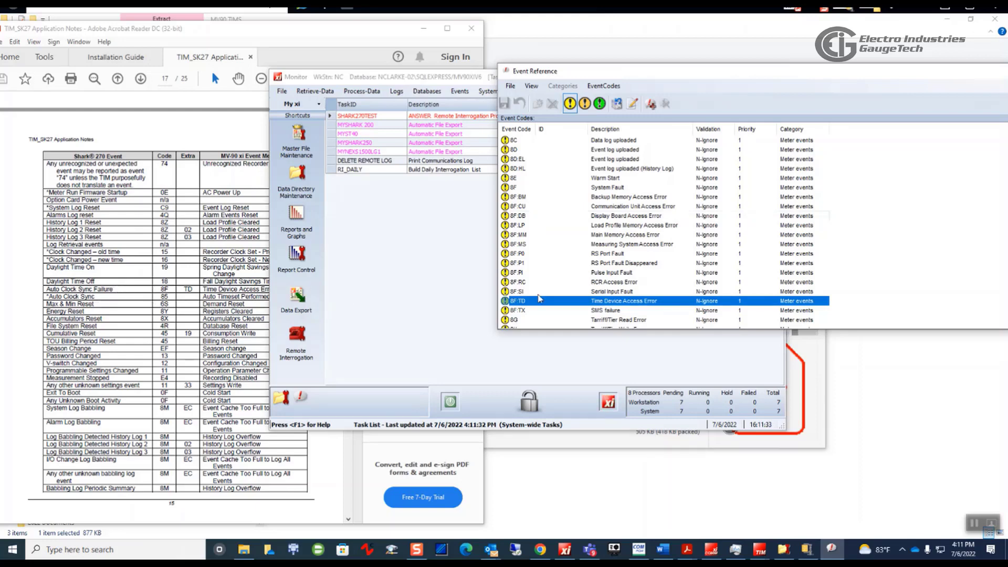
# Step: Change the description of event code 8F:TD to "Auto Clock Sync Error"
pyautogui.doubleClick(589, 307)
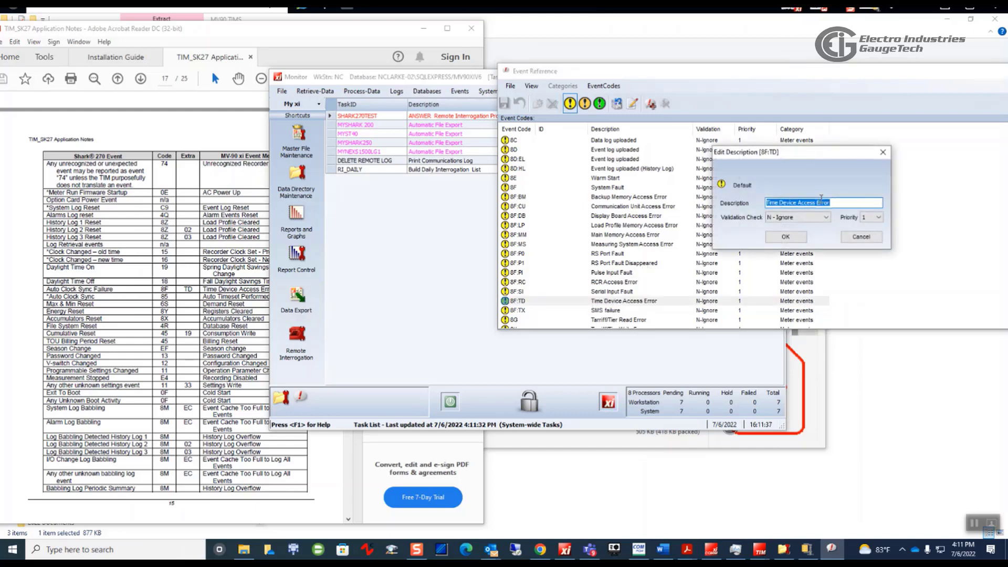
pyautogui.click(768, 203)
pyautogui.press('Delete')
pyautogui.press('Delete')
pyautogui.press('Delete')
pyautogui.press('Delete')
pyautogui.press('Delete')
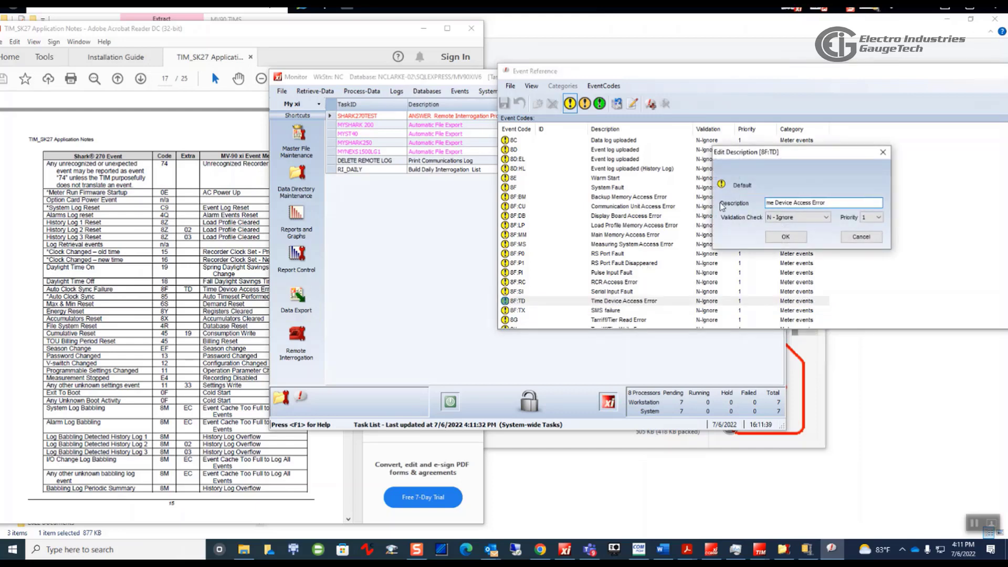
pyautogui.write('Auto Clock Sync')
pyautogui.press('Delete')
pyautogui.press('Delete')
pyautogui.press('Delete')
pyautogui.press('Delete')
pyautogui.press('Delete')
pyautogui.press('Delete')
pyautogui.press('Delete')
pyautogui.press('Delete')
pyautogui.press('Delete')
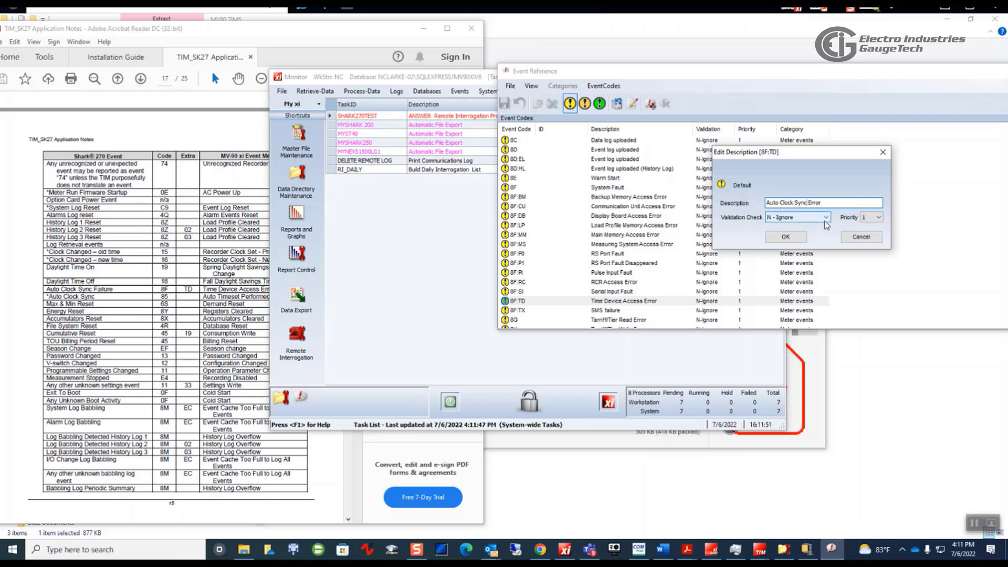
# Step: Set the validation check of event code 8F:TD to Y - Pass/Fail and accept the edited description
pyautogui.click(826, 218)
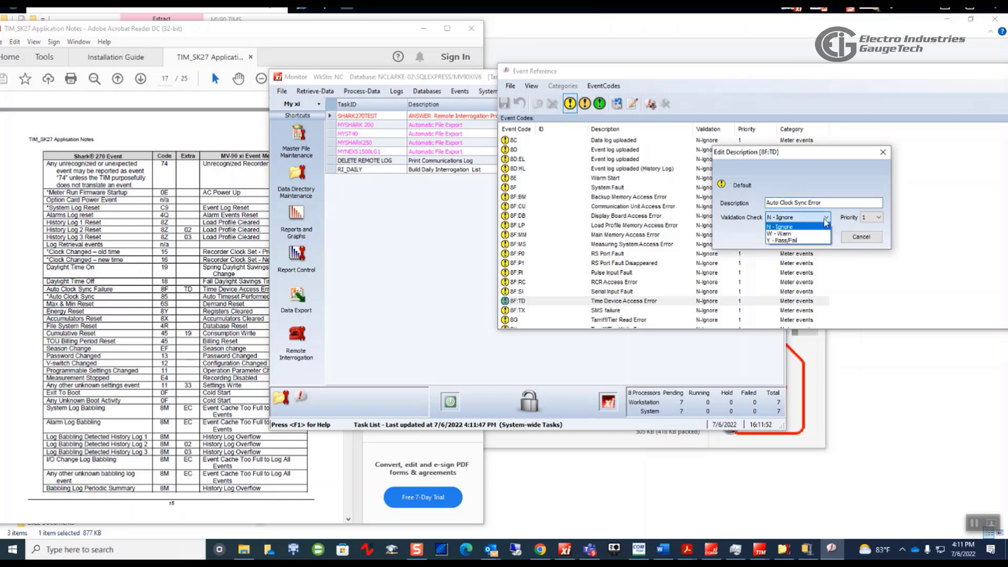
pyautogui.click(789, 240)
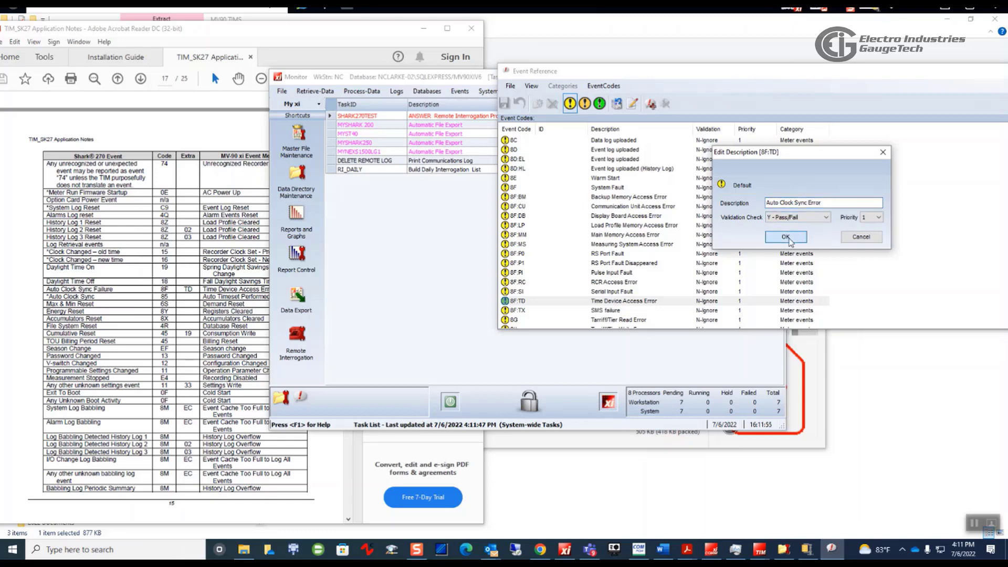
pyautogui.click(786, 237)
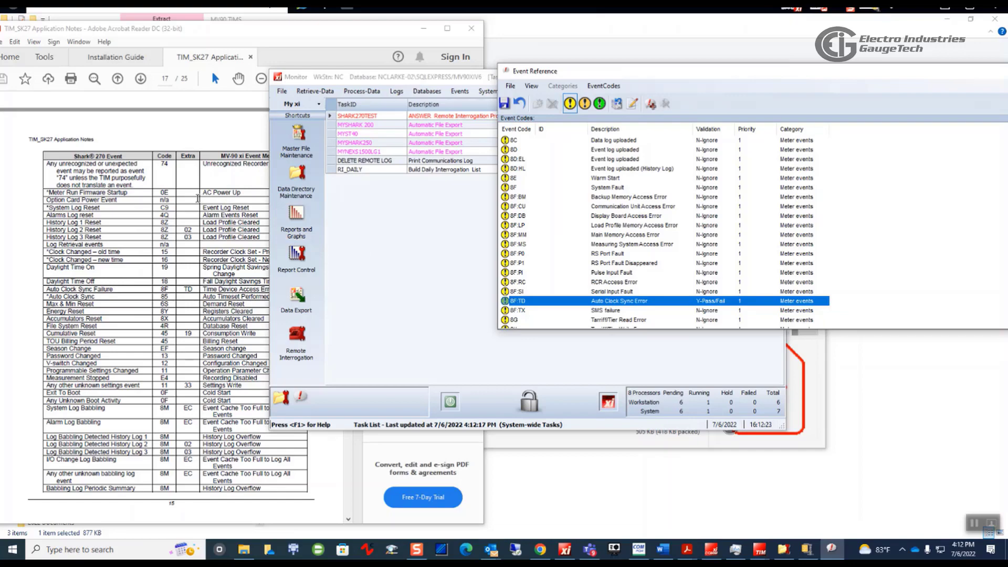
# Step: Check the remaining Shark 270 events on the first table page and bring the TIM_SK27 application notes to the front
pyautogui.scroll(-5, 202, 221)
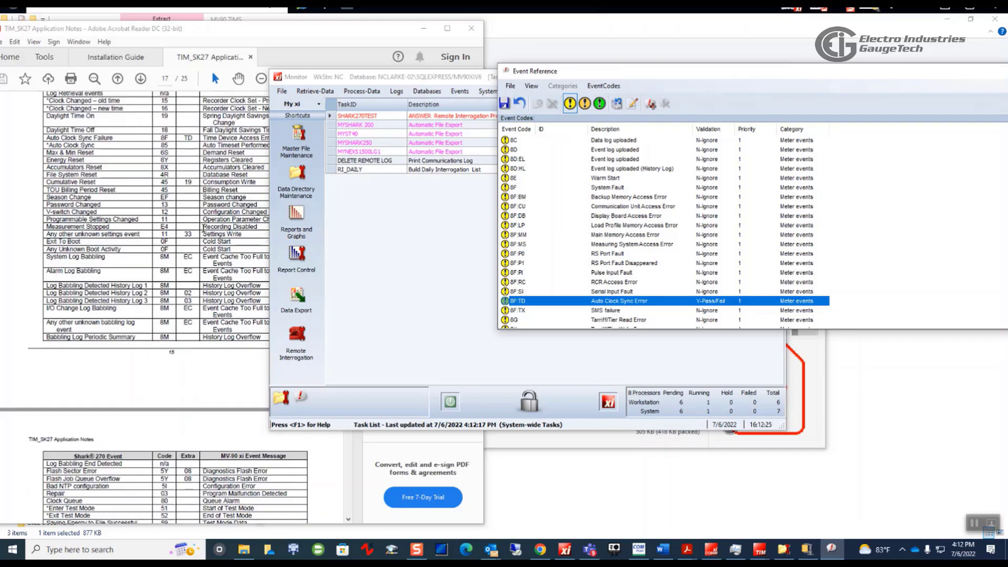
pyautogui.scroll(2, 198, 235)
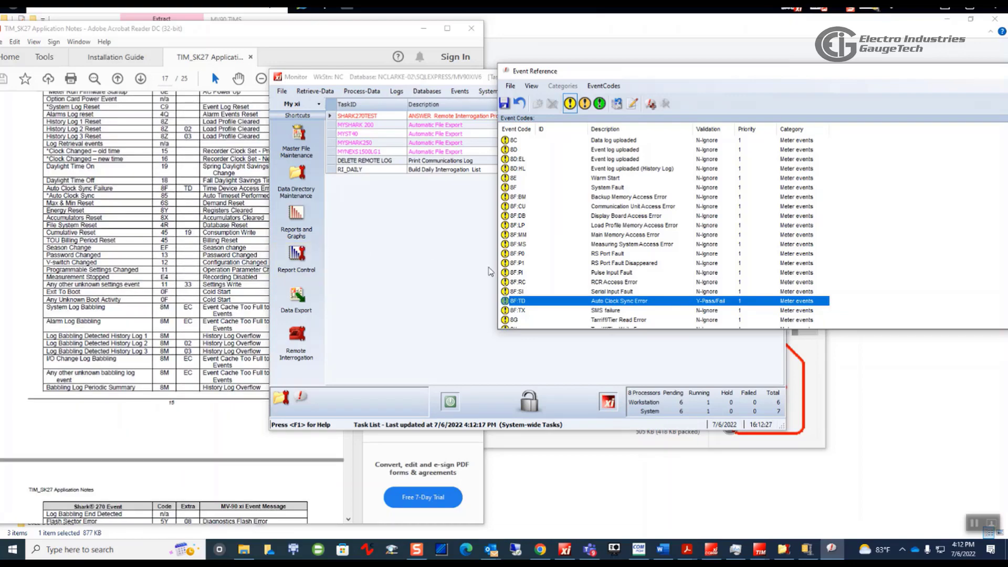
pyautogui.click(208, 259)
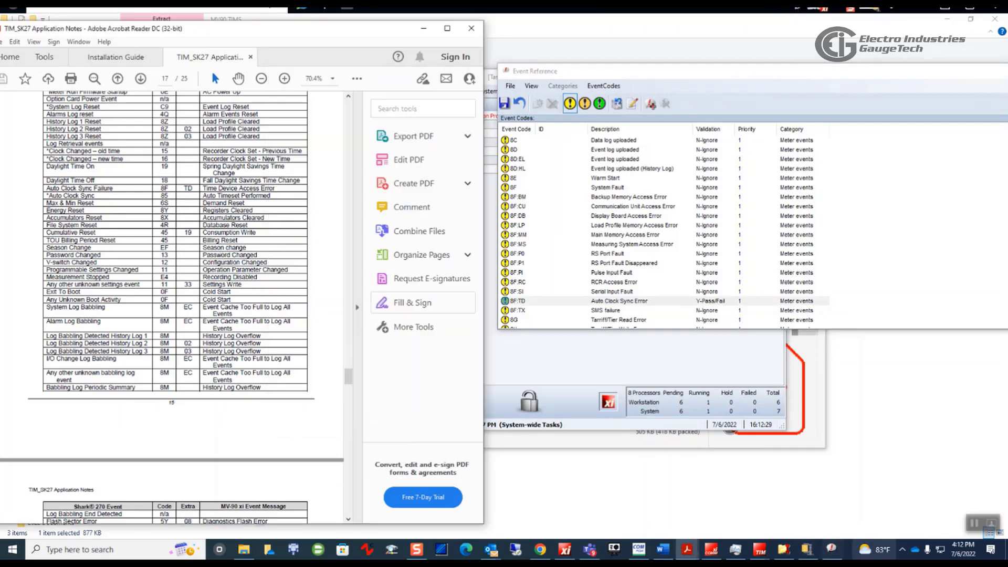
pyautogui.click(959, 532)
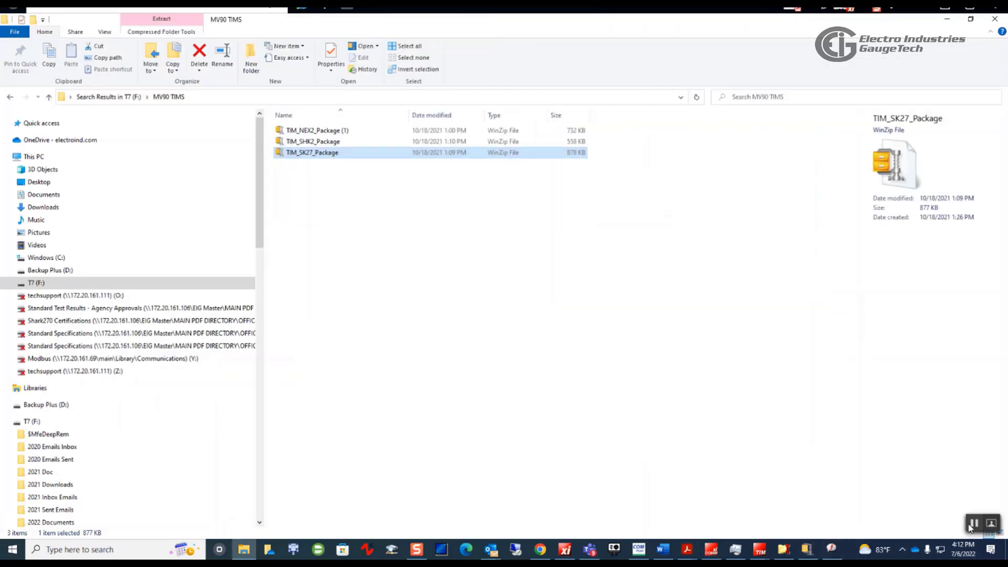
pyautogui.click(972, 524)
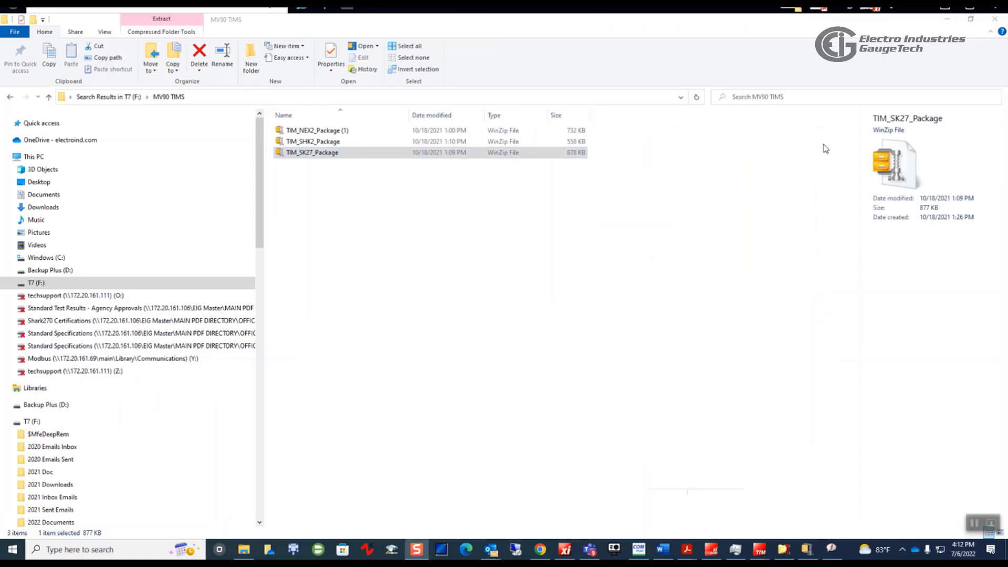
pyautogui.click(944, 24)
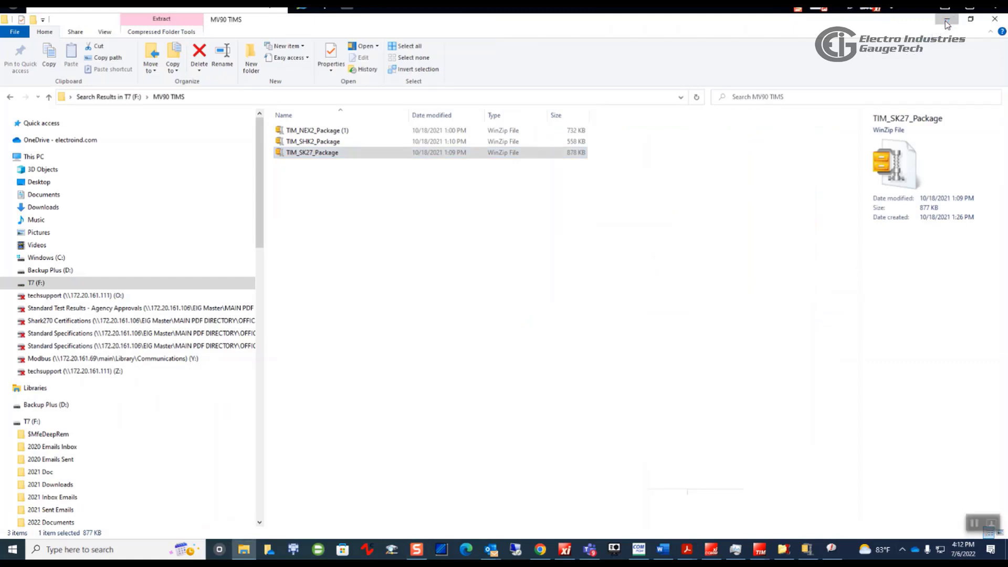
pyautogui.click(947, 22)
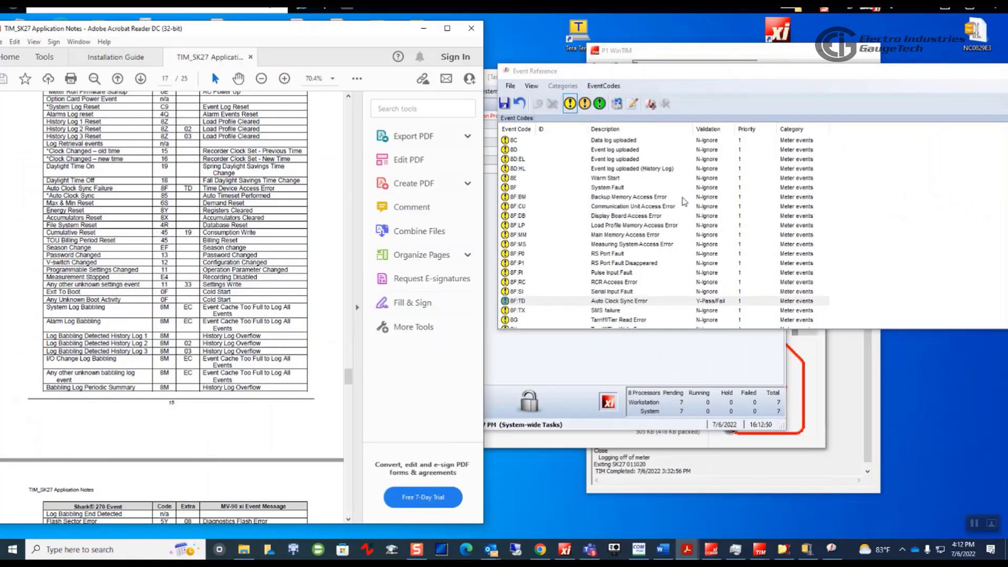
# Step: Reposition the Event Reference window and review the TIM_SK27 event code table to its end and back to the Event Codes introduction
pyautogui.moveTo(820, 72); pyautogui.dragTo(614, 185)
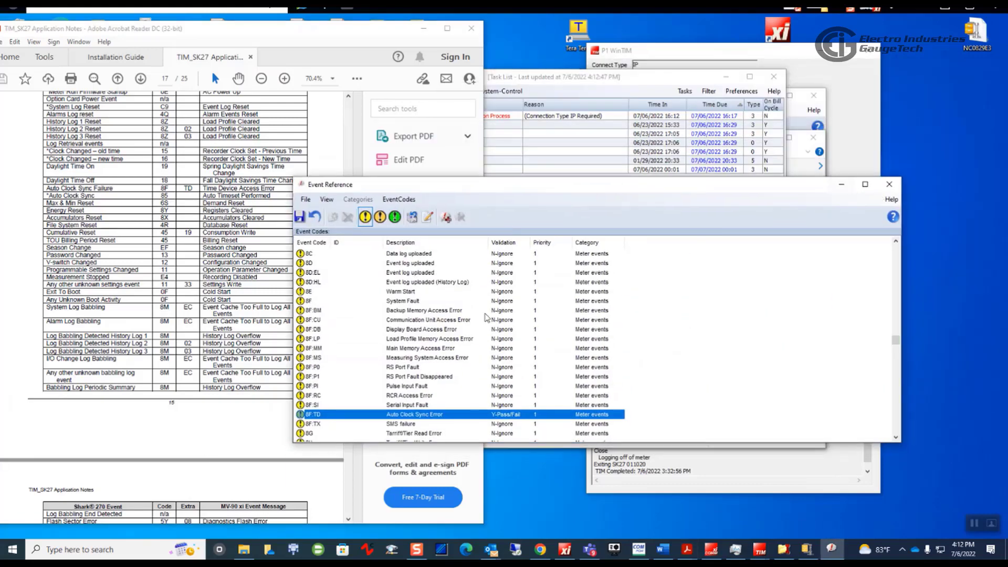
pyautogui.click(205, 295)
pyautogui.scroll(-5, 212, 292)
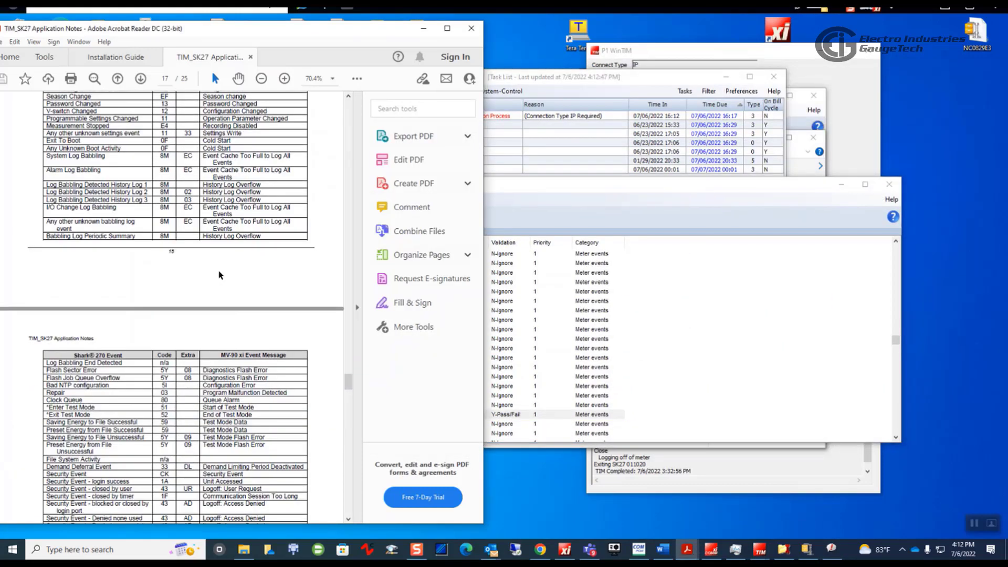
pyautogui.scroll(-1, 220, 270)
pyautogui.scroll(1, 220, 270)
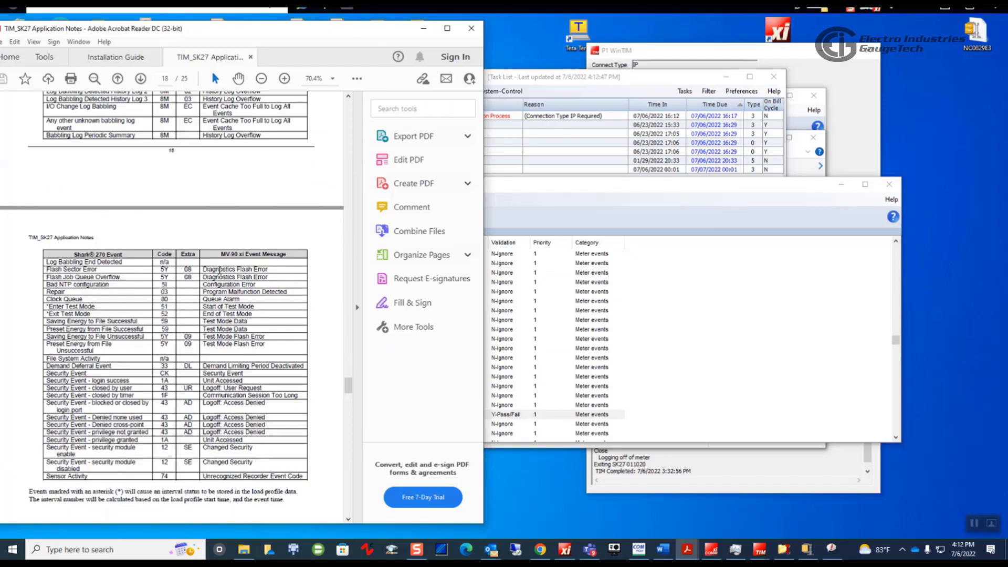
pyautogui.scroll(-3, 220, 269)
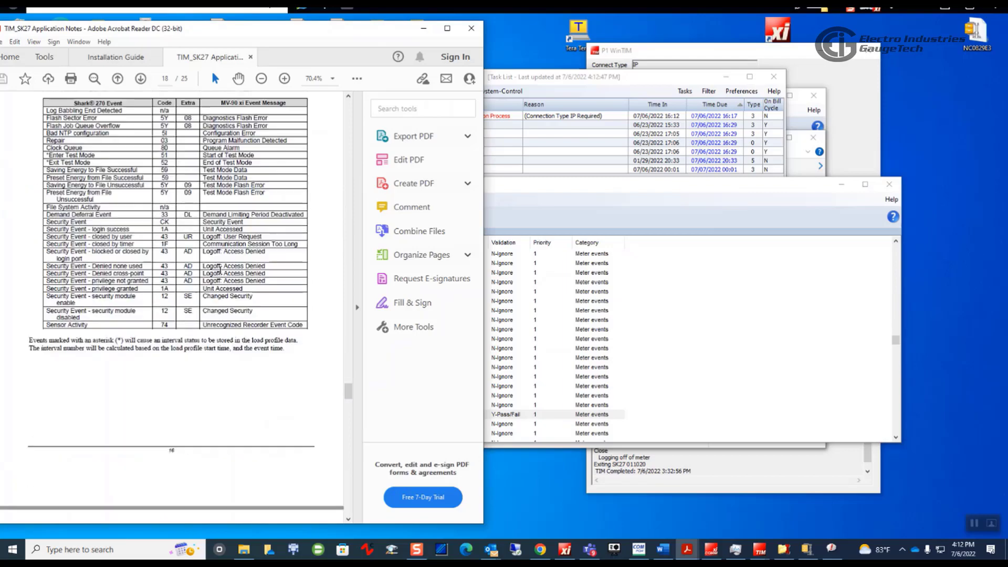
pyautogui.scroll(7, 231, 258)
pyautogui.scroll(8, 243, 248)
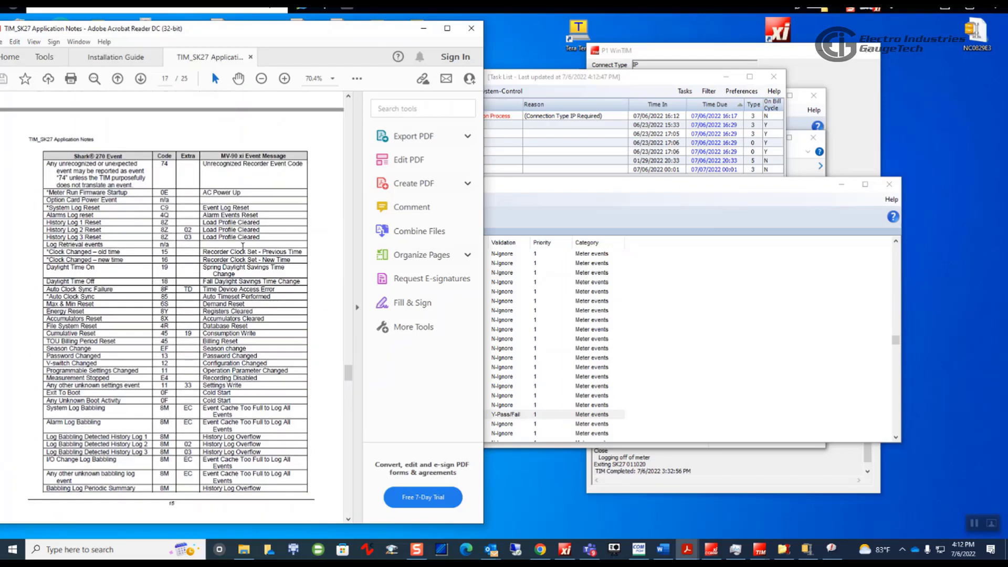
pyautogui.scroll(4, 168, 205)
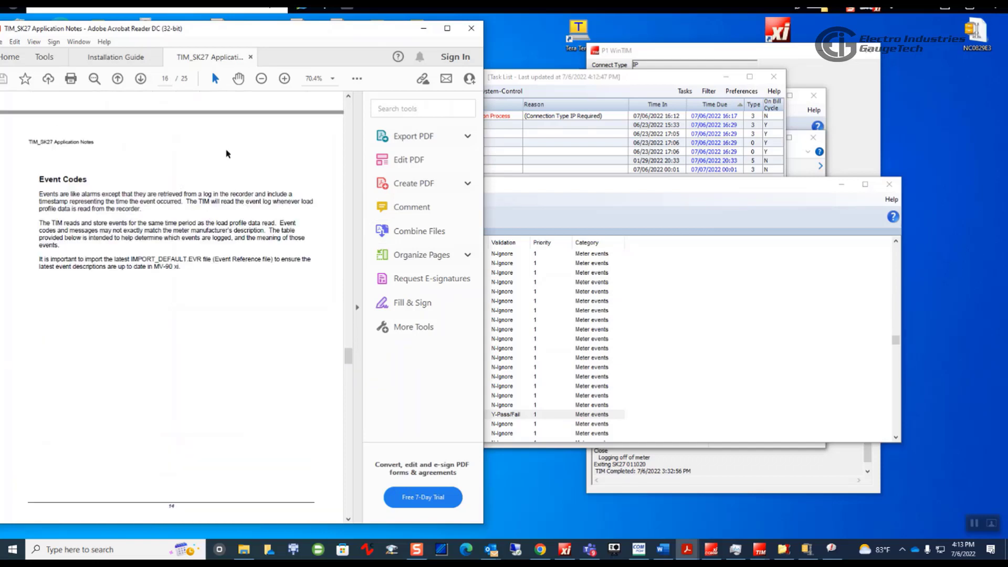
# Step: Close the TIM_SK27 application notes and open TIM_SHK2_AppNotes.pdf from the TIM_SHK2_Package archive in the MV90 TIMS folder
pyautogui.moveTo(241, 35); pyautogui.dragTo(348, 46)
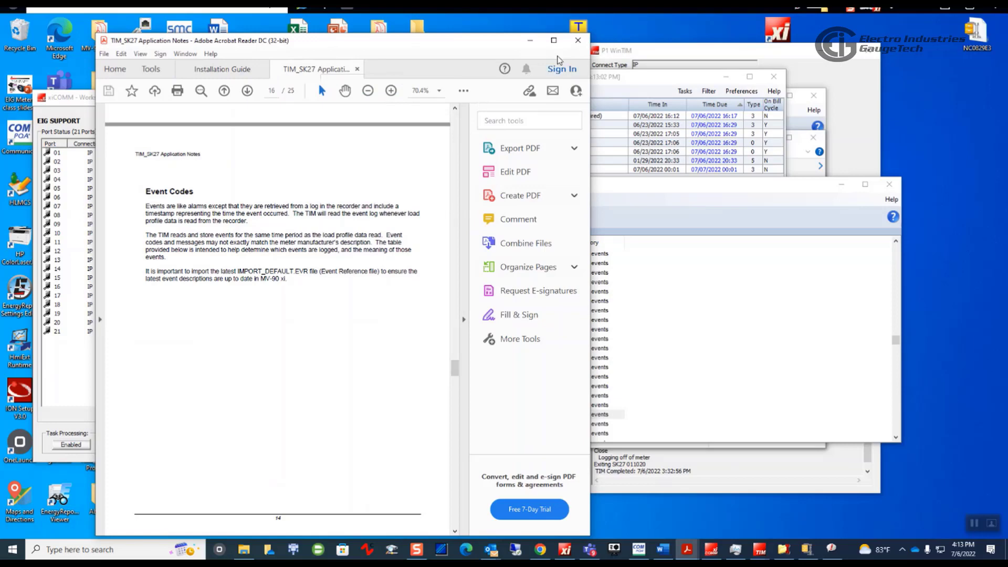
pyautogui.click(576, 45)
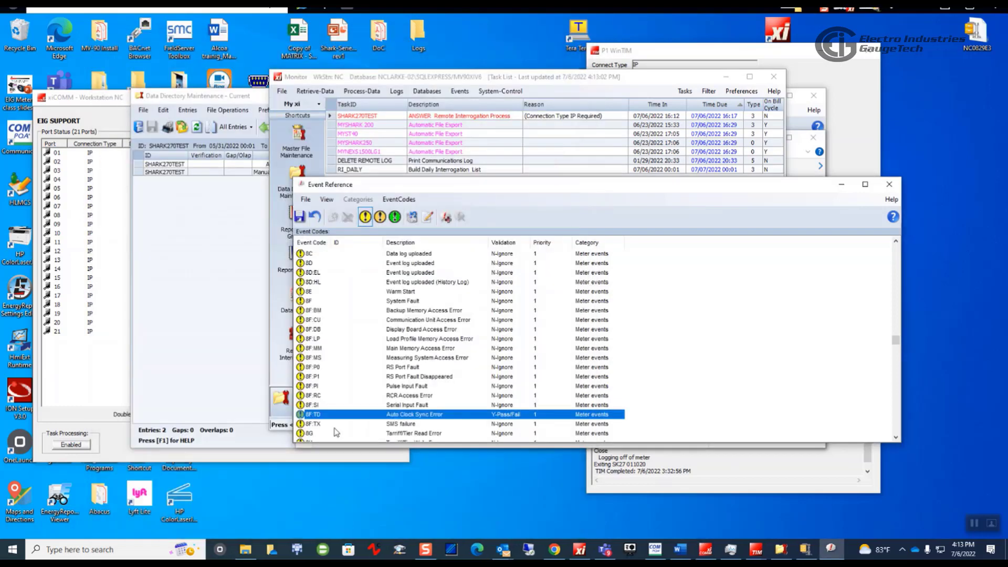
pyautogui.click(246, 550)
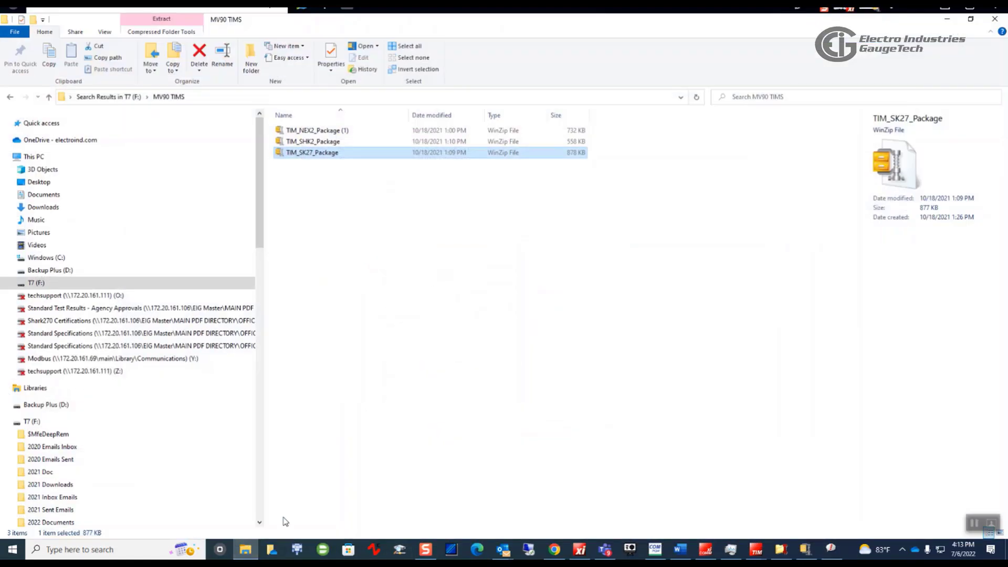
pyautogui.doubleClick(327, 143)
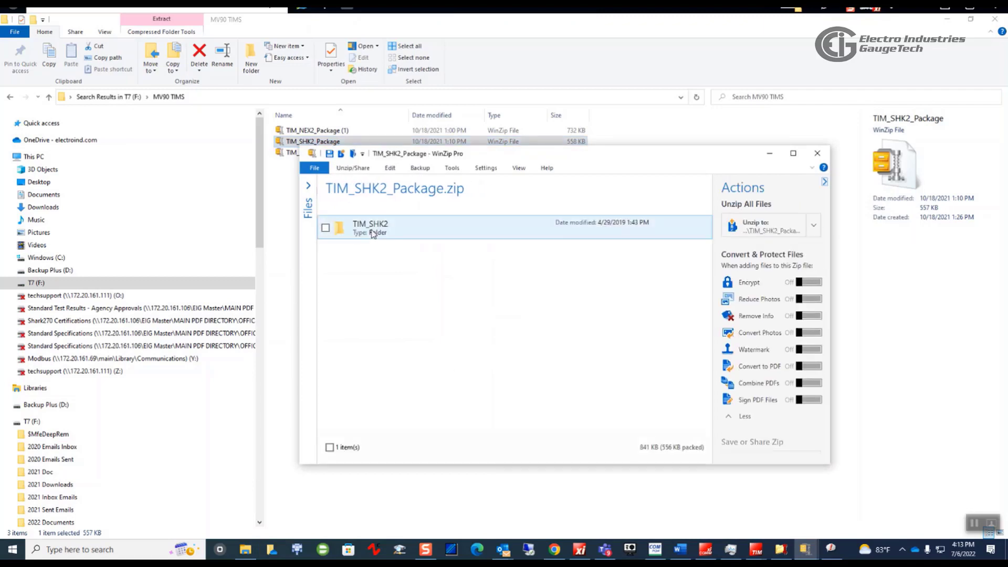
pyautogui.doubleClick(374, 231)
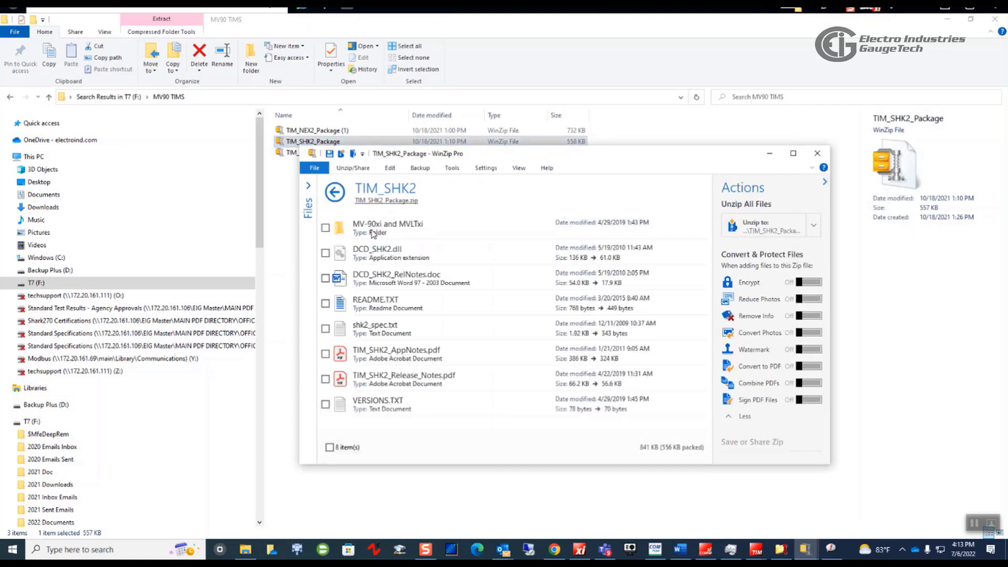
pyautogui.doubleClick(420, 356)
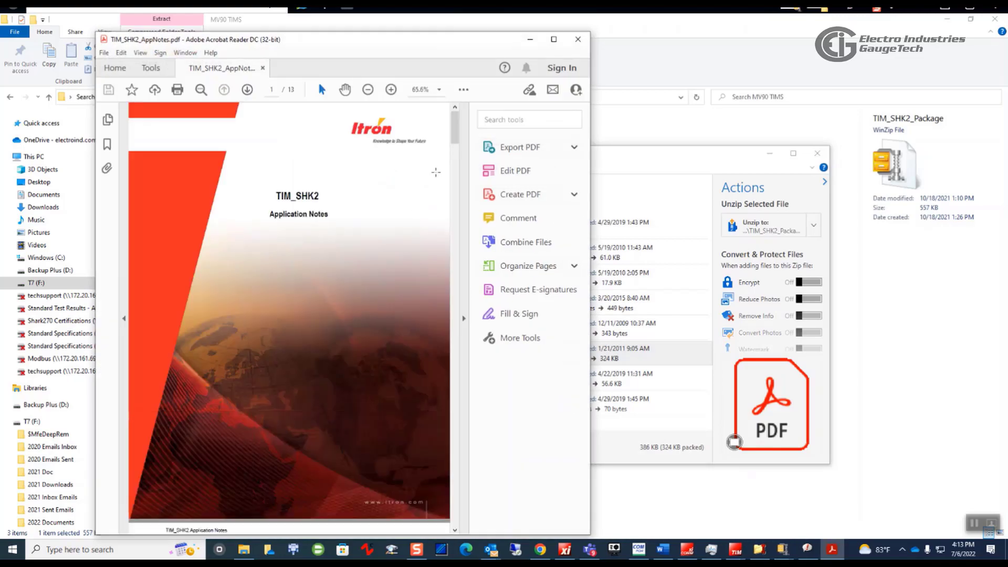
# Step: Find and examine the Event Codes table in the TIM_SHK2 application notes
pyautogui.moveTo(454, 126); pyautogui.dragTo(443, 461)
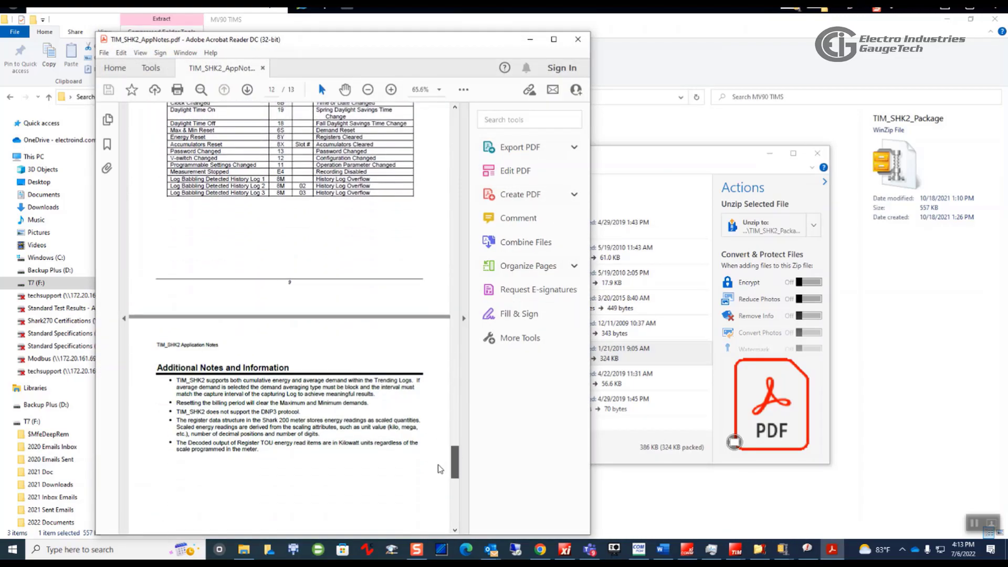
pyautogui.scroll(2, 259, 254)
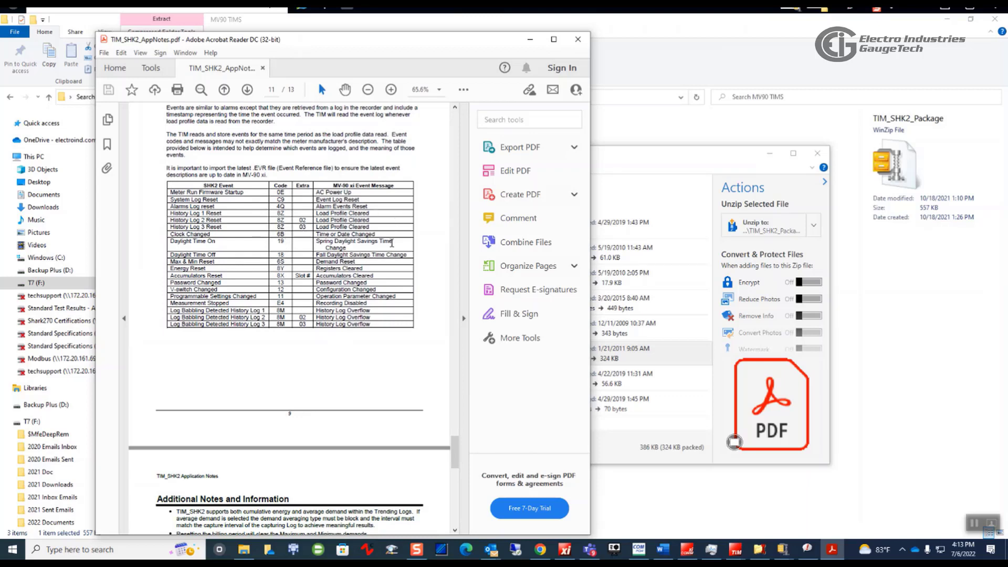
pyautogui.moveTo(455, 449); pyautogui.dragTo(455, 448)
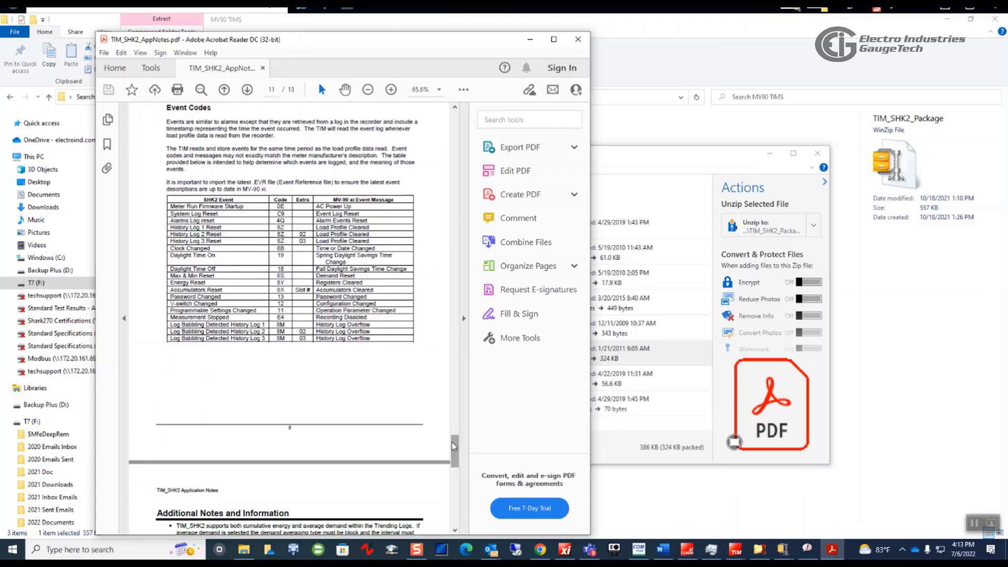
pyautogui.scroll(2, 276, 301)
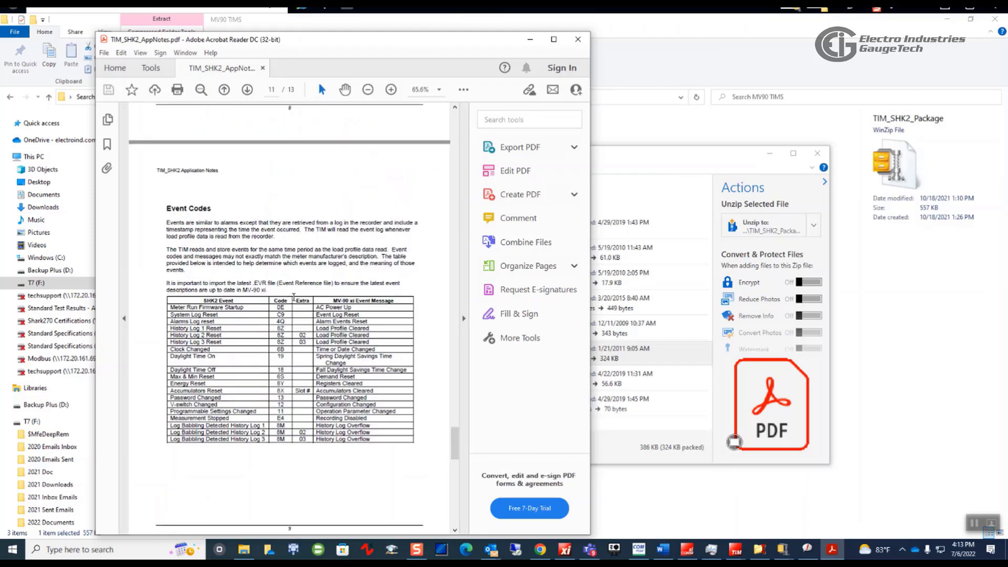
pyautogui.scroll(-4, 298, 291)
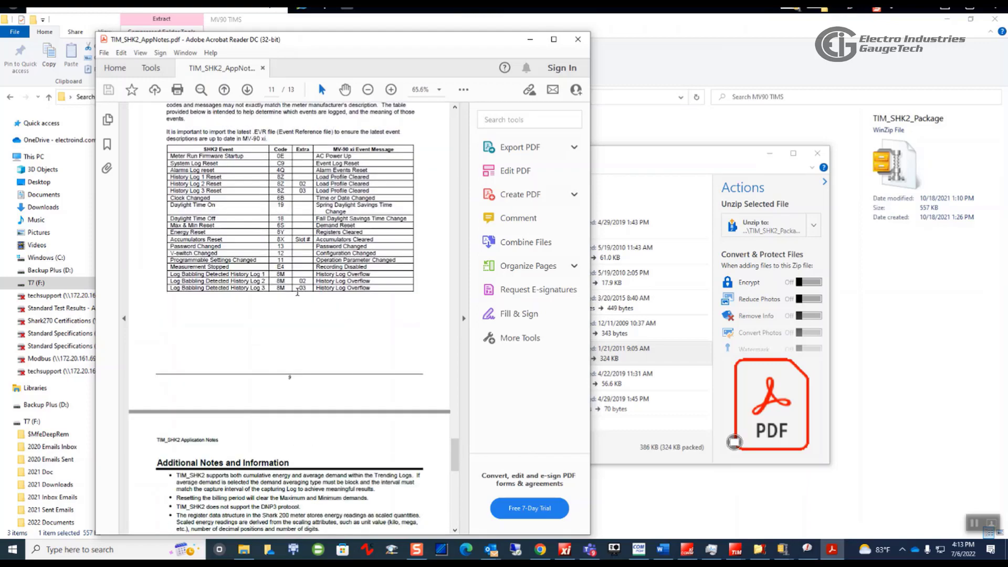
pyautogui.scroll(2, 297, 289)
pyautogui.scroll(1, 296, 289)
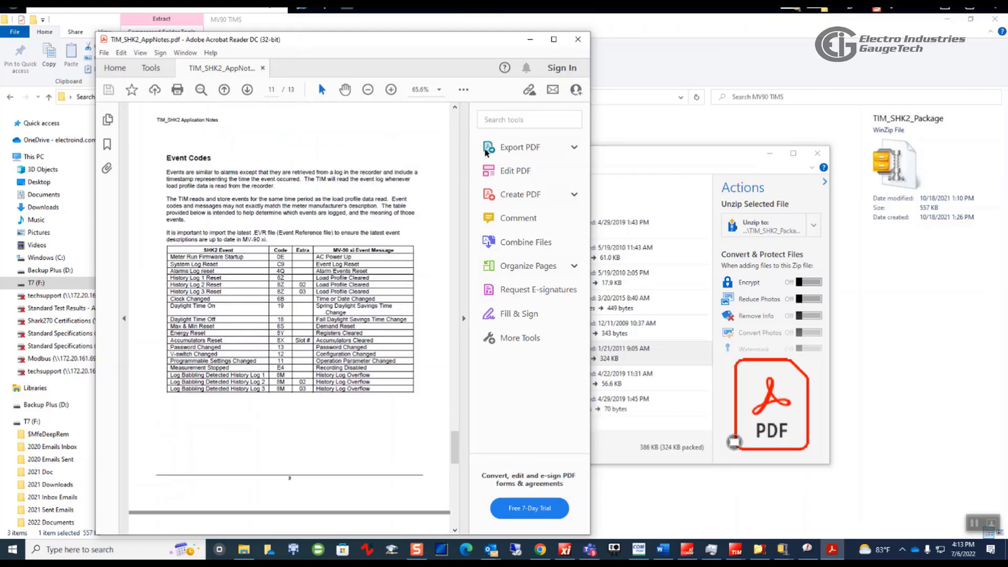
# Step: Close the TIM_SHK2 application notes and minimize the TIM_SHK2_Package archive window
pyautogui.click(578, 39)
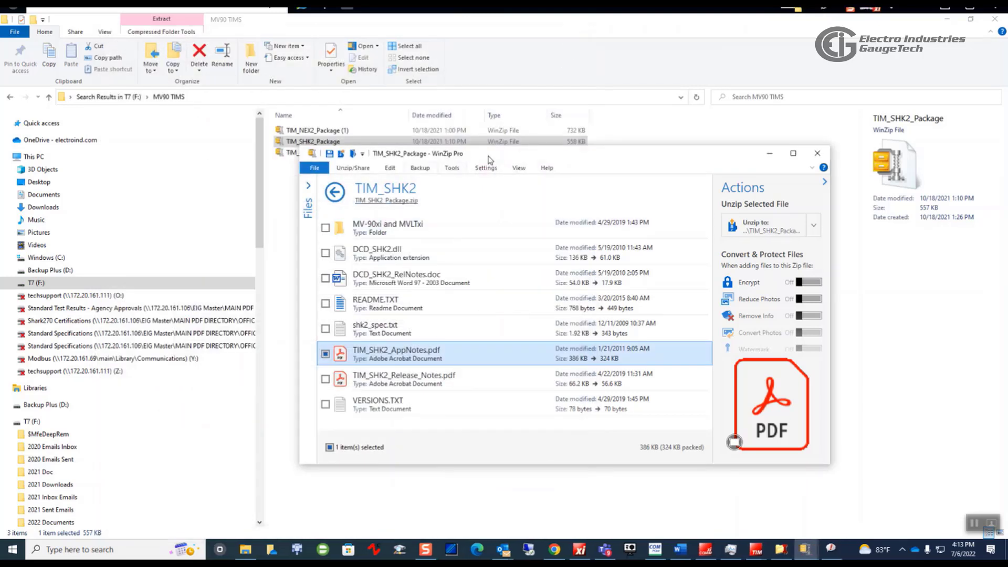
pyautogui.moveTo(515, 155); pyautogui.dragTo(520, 193)
pyautogui.click(775, 192)
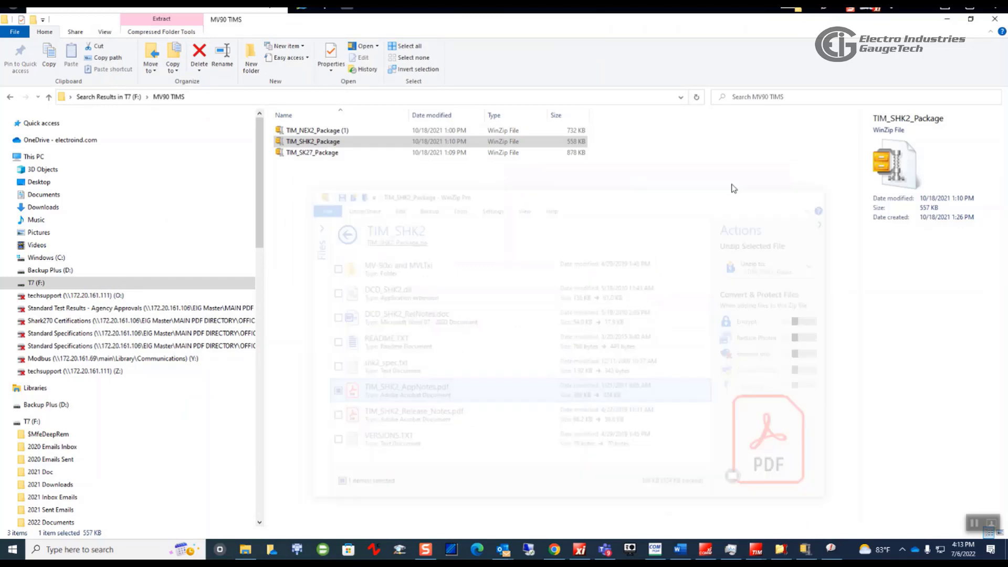
# Step: Open the TIM_NEX2_Package (1) archive and go into its TIM_NEX2 folder
pyautogui.doubleClick(329, 131)
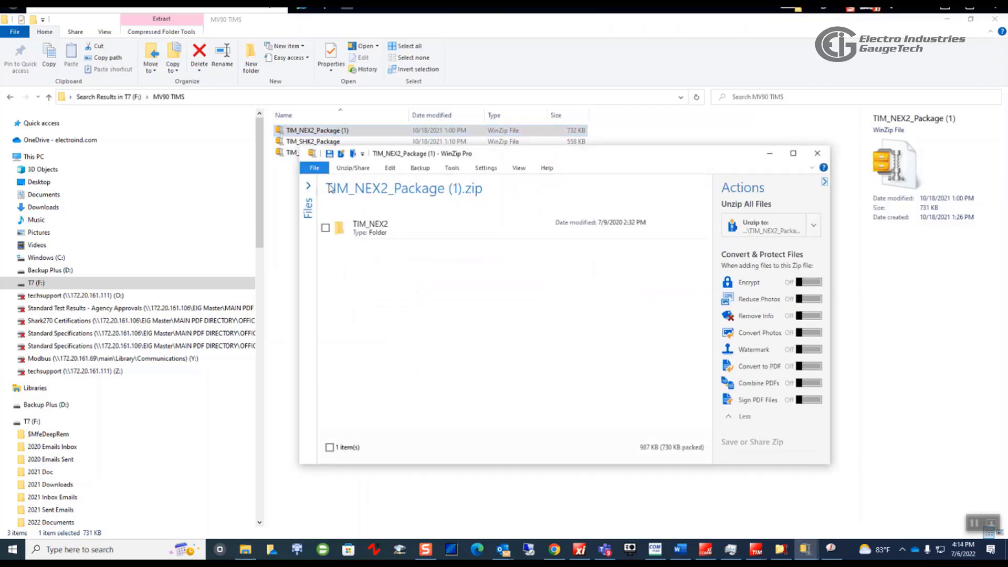
pyautogui.click(328, 229)
pyautogui.click(326, 230)
pyautogui.click(357, 229)
pyautogui.doubleClick(356, 230)
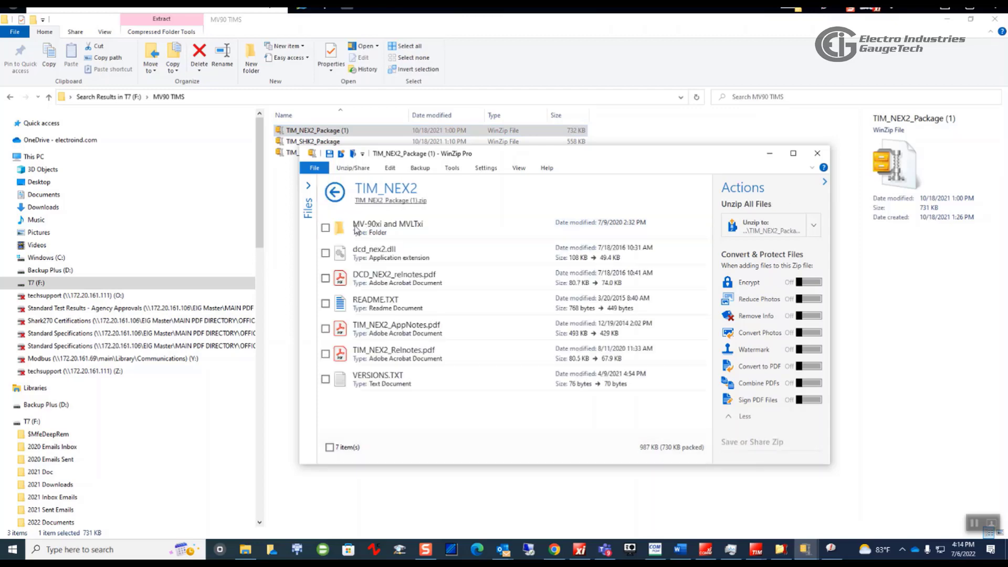
# Step: Open TIM_NEX2_AppNotes.pdf from the archive and go to its NEX2 event code table
pyautogui.click(374, 363)
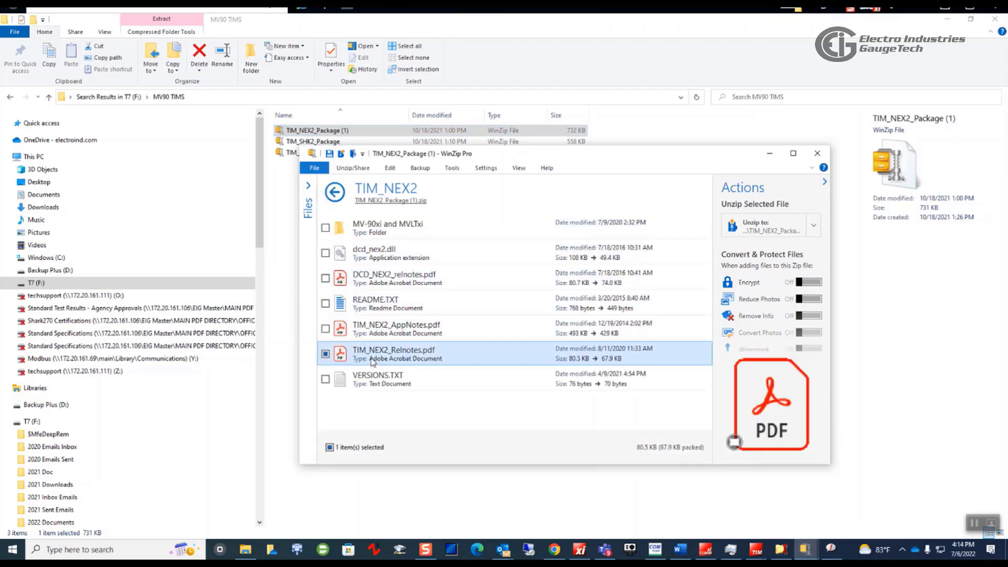
pyautogui.doubleClick(387, 330)
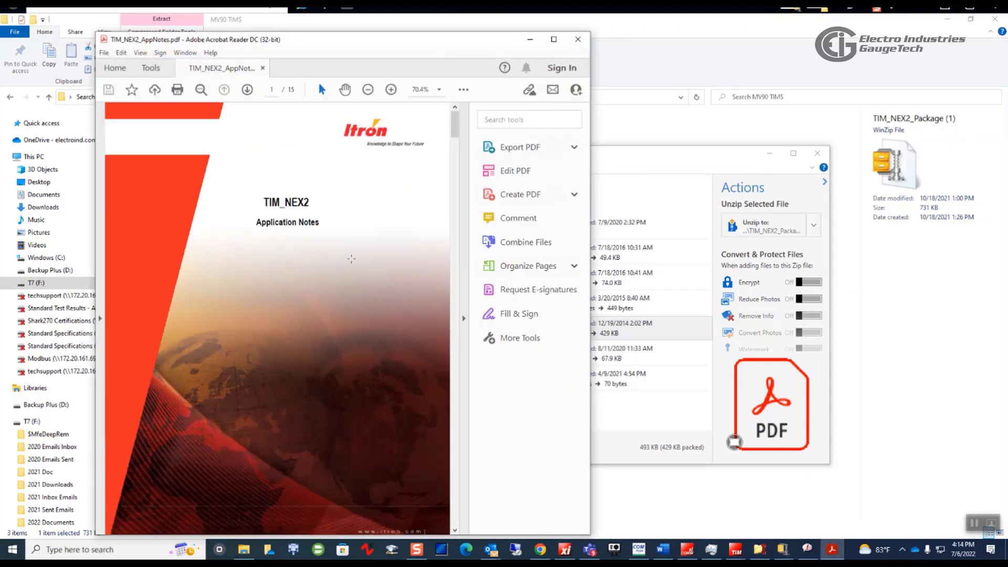
pyautogui.scroll(-3, 451, 278)
pyautogui.moveTo(453, 279); pyautogui.dragTo(454, 439)
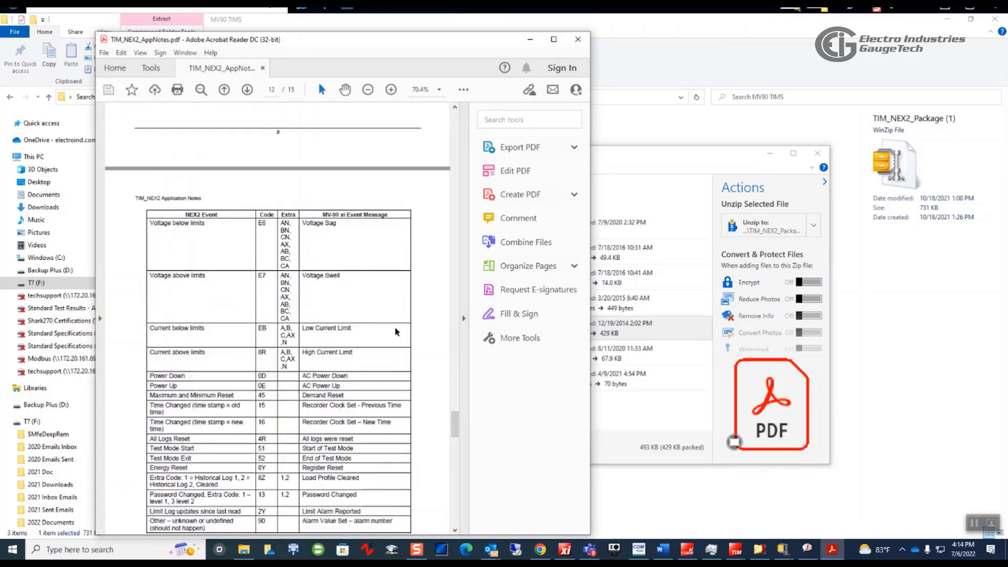
# Step: Examine the NEX2 event codes, including E6, E7 and 51, and the Event Codes section introducing the table
pyautogui.scroll(3, 399, 329)
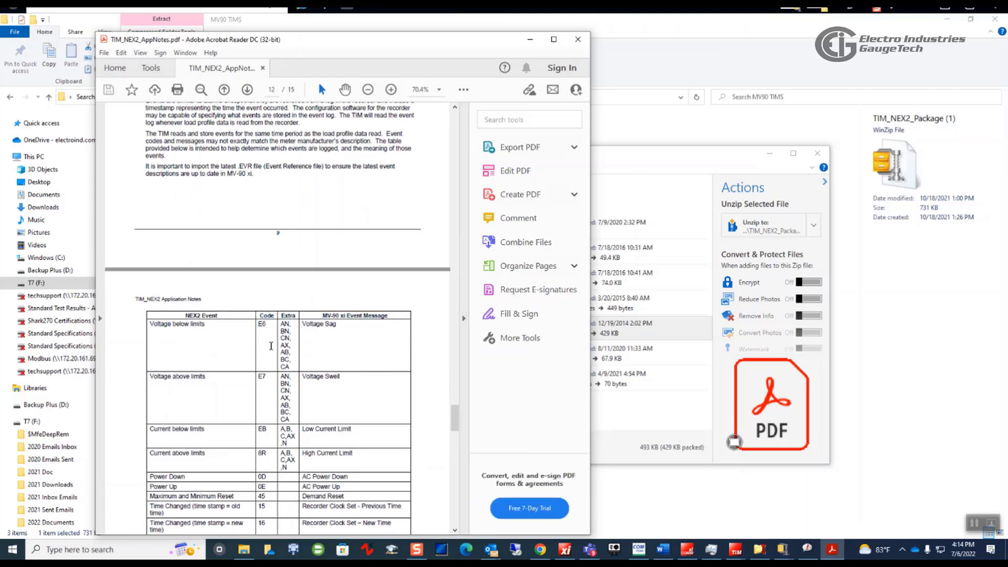
pyautogui.scroll(-1, 271, 346)
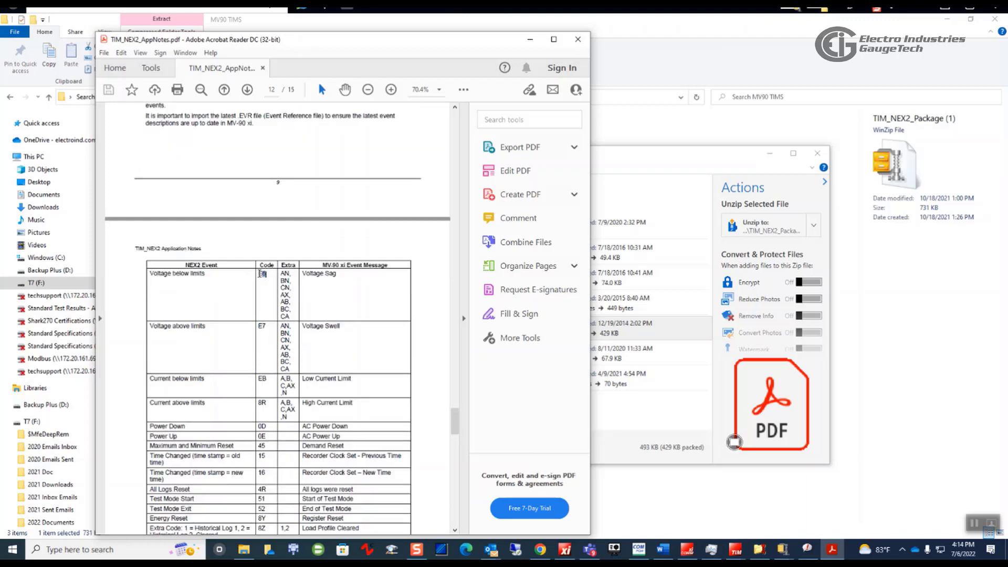
pyautogui.doubleClick(262, 274)
pyautogui.scroll(-1, 265, 277)
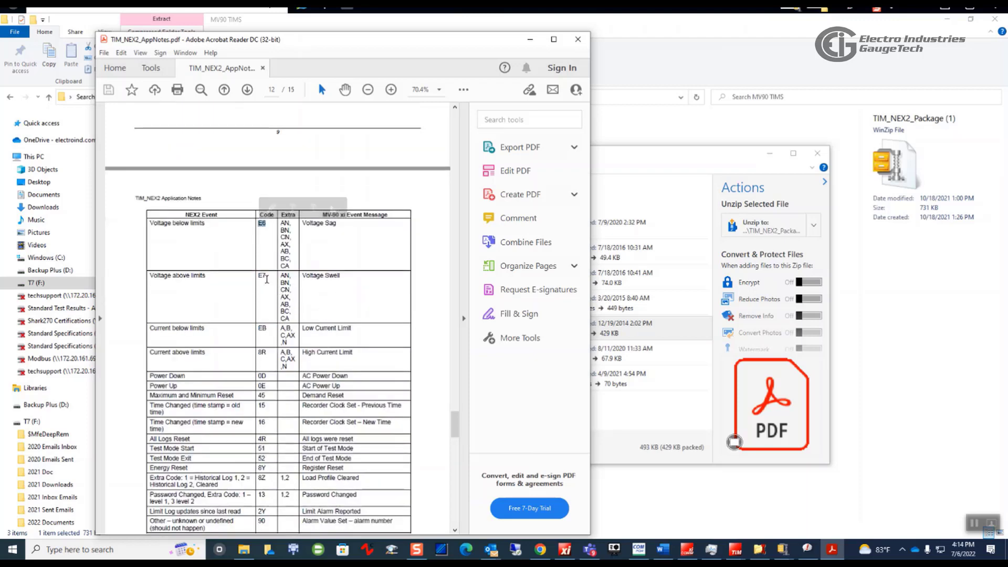
pyautogui.doubleClick(263, 276)
pyautogui.scroll(-1, 304, 312)
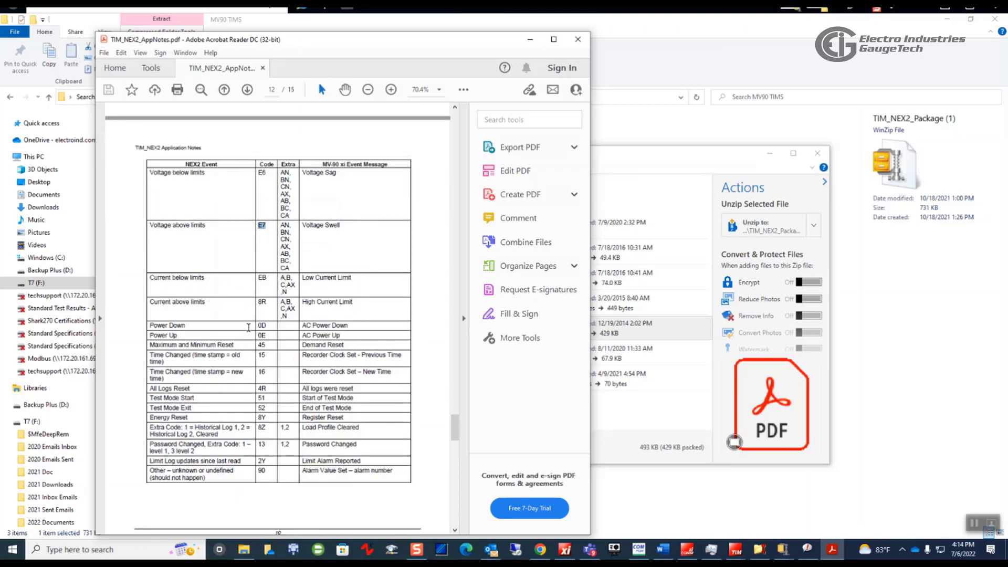
pyautogui.scroll(-1, 264, 328)
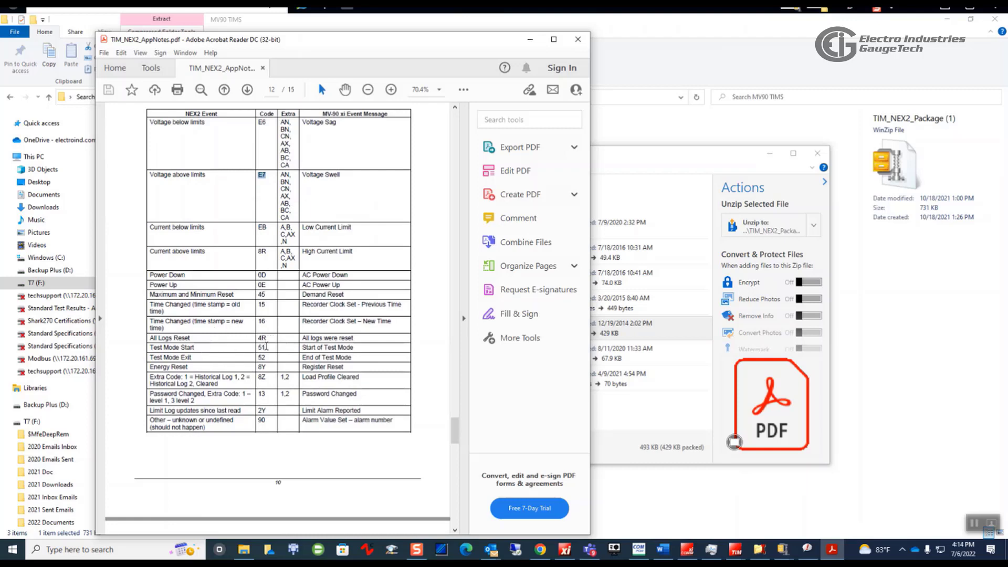
pyautogui.click(265, 347)
pyautogui.tripleClick(260, 347)
pyautogui.click(236, 344)
pyautogui.scroll(-4, 244, 359)
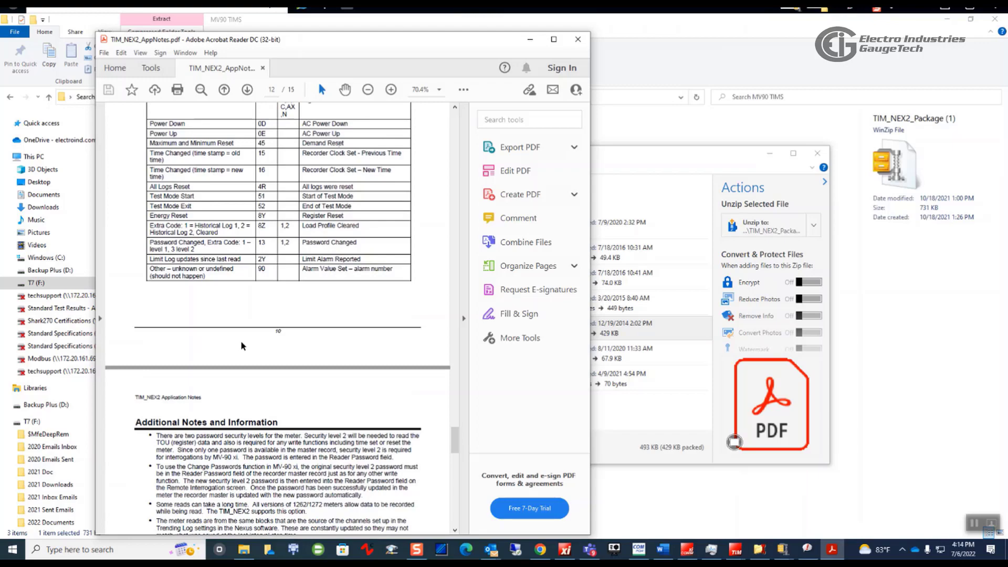
pyautogui.scroll(5, 239, 340)
pyautogui.scroll(5, 239, 339)
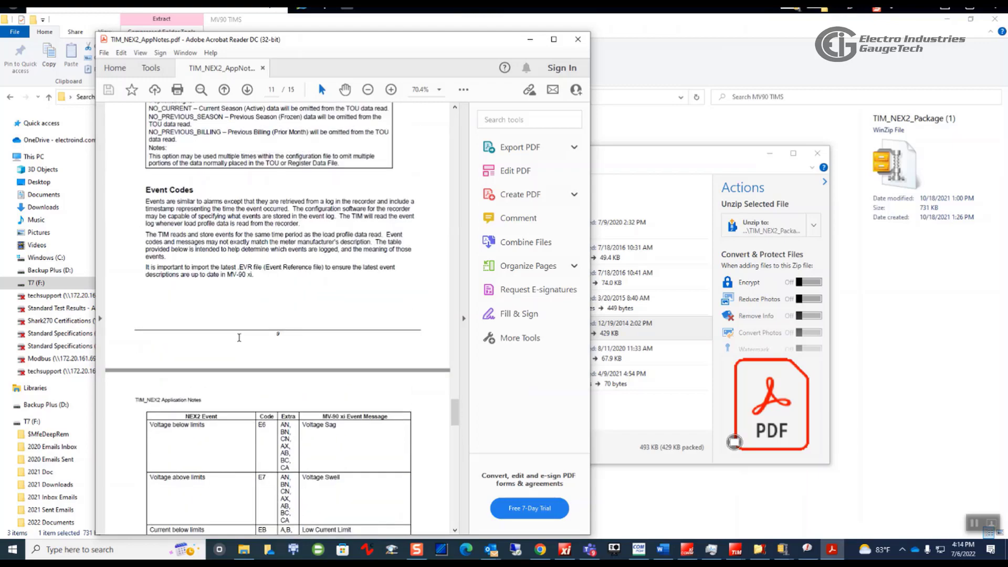
pyautogui.scroll(2, 239, 337)
pyautogui.scroll(-2, 289, 313)
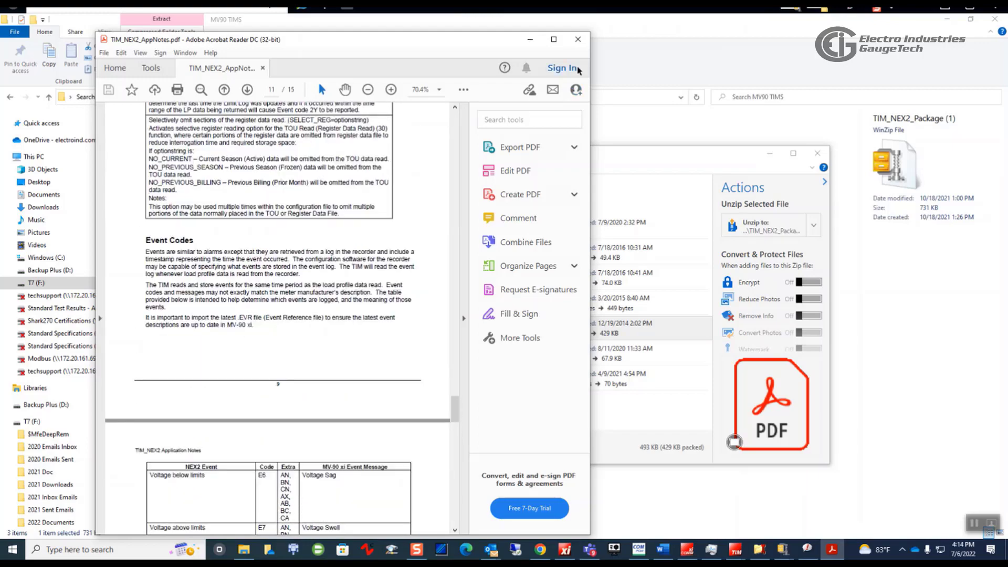
# Step: Close the TIM_NEX2 application notes and the TIM_NEX2_Package (1) archive window
pyautogui.click(578, 39)
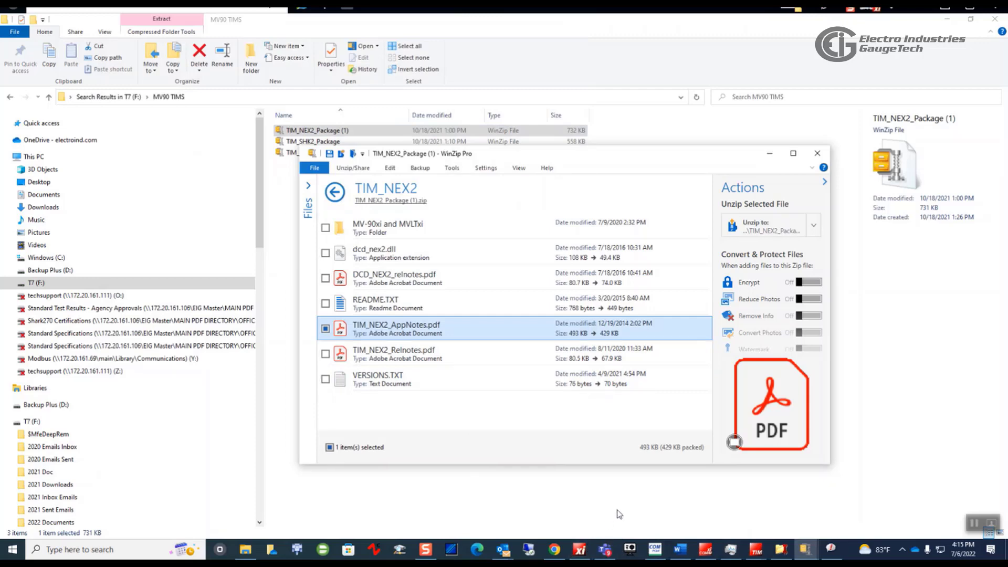
pyautogui.click(974, 523)
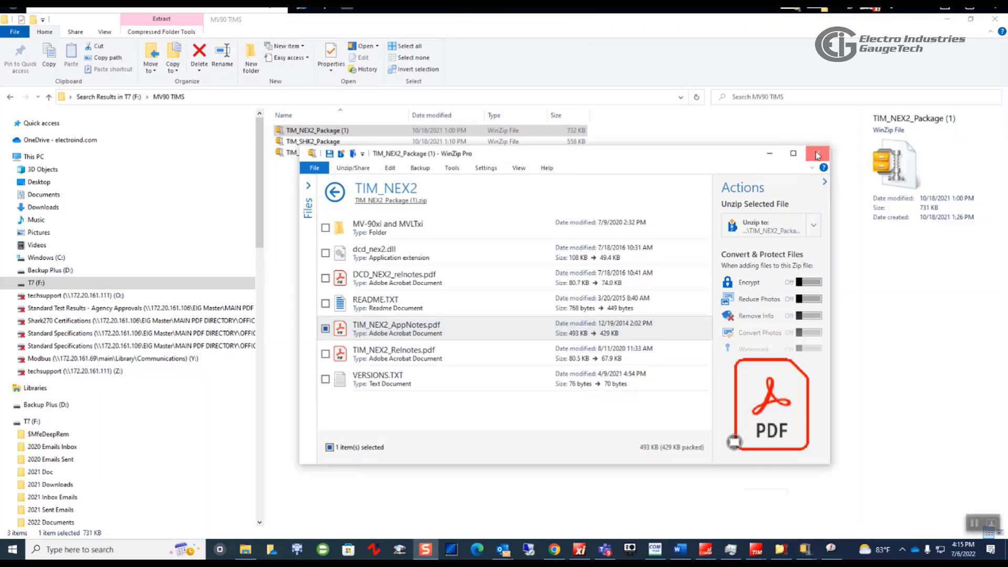
pyautogui.click(817, 154)
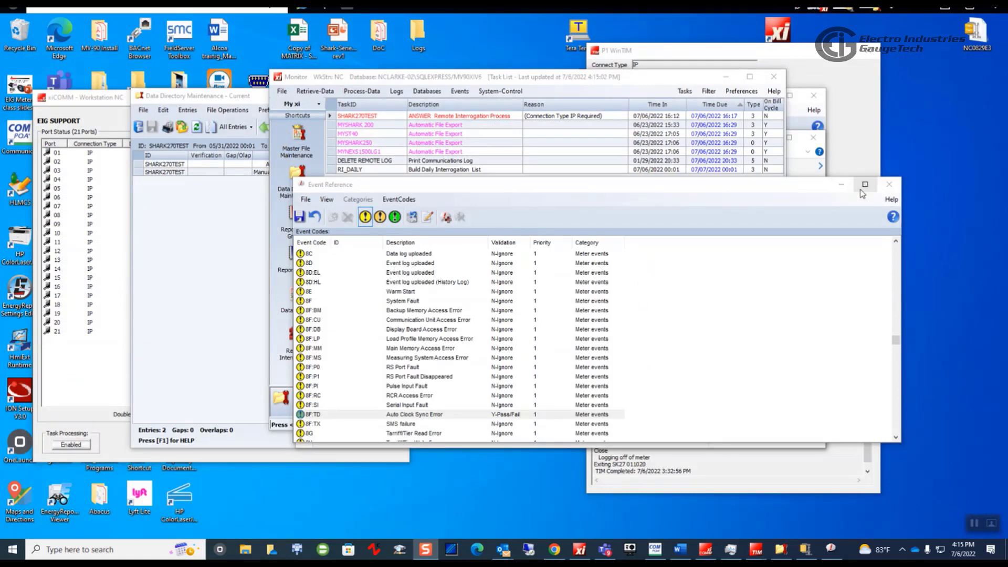
# Step: Close the Event Reference and save the changes to its database
pyautogui.click(875, 209)
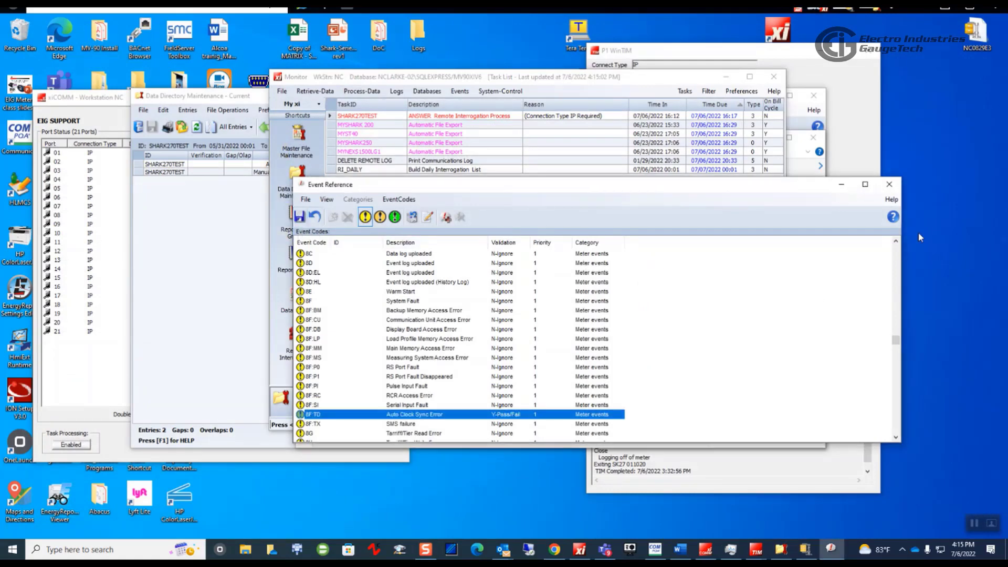
pyautogui.click(889, 184)
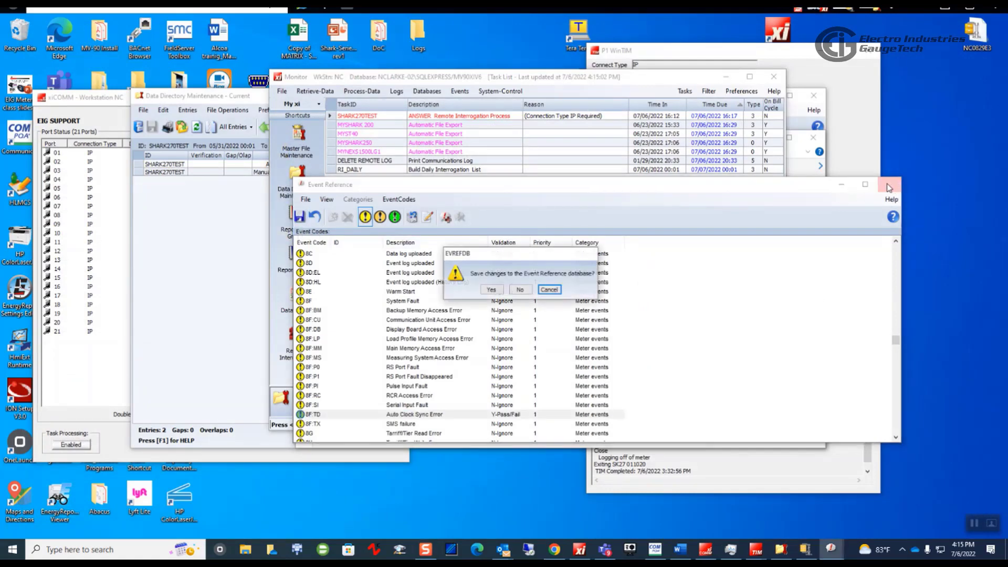
pyautogui.click(491, 291)
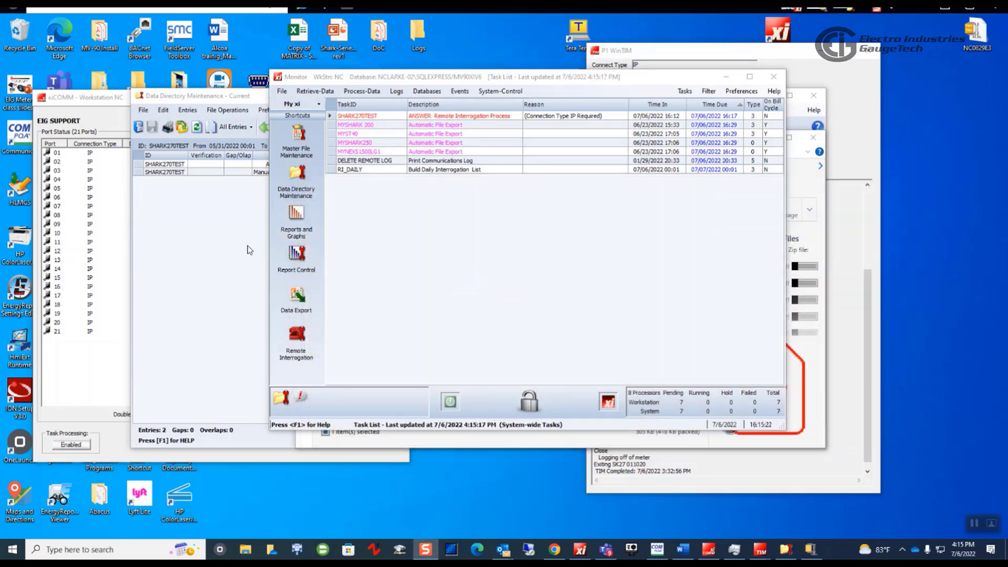
# Step: Bring up Data Directory Maintenance and inspect the available file actions for the accepted SHARK270TEST entry
pyautogui.click(248, 249)
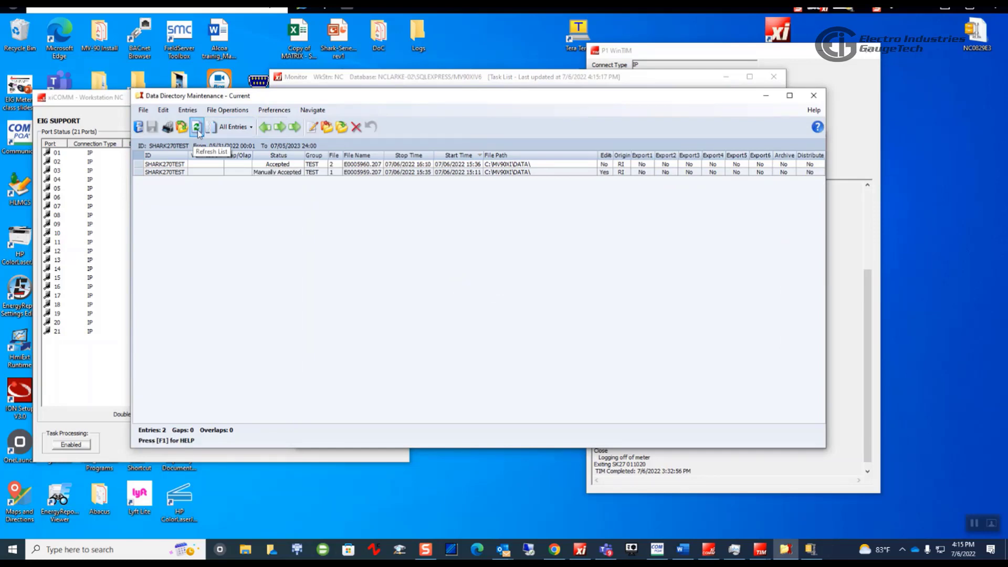
pyautogui.click(336, 165)
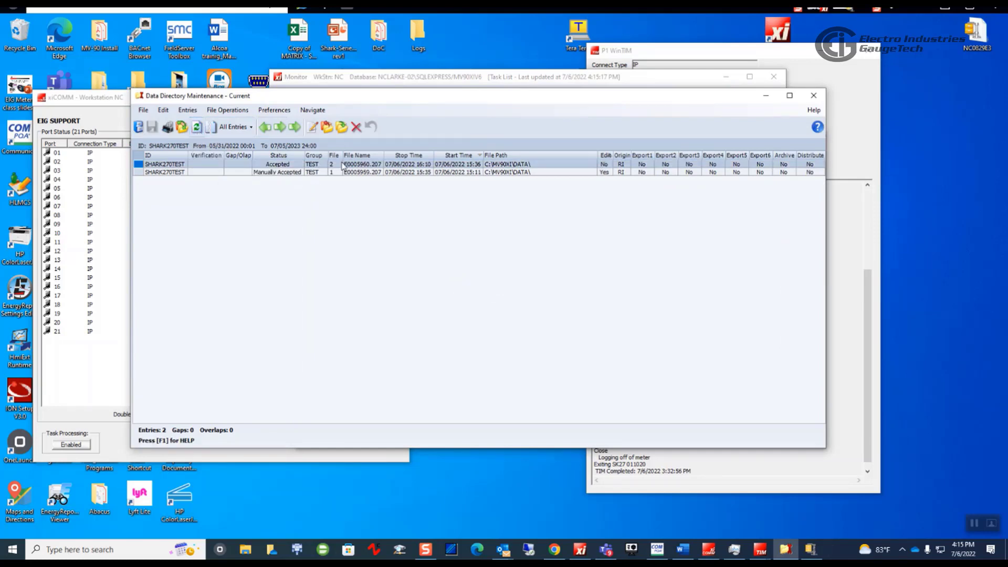
pyautogui.click(417, 166)
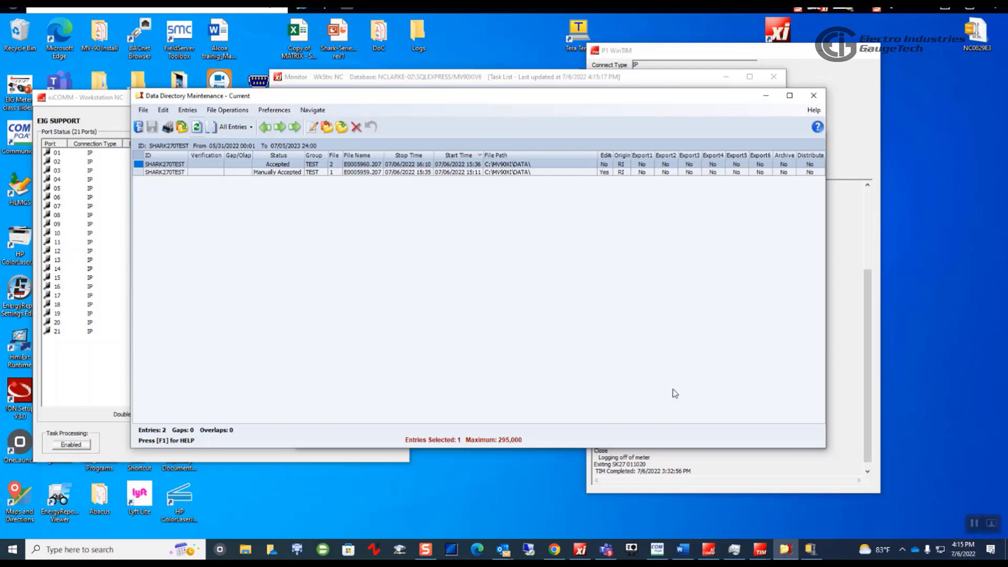
pyautogui.rightClick(401, 167)
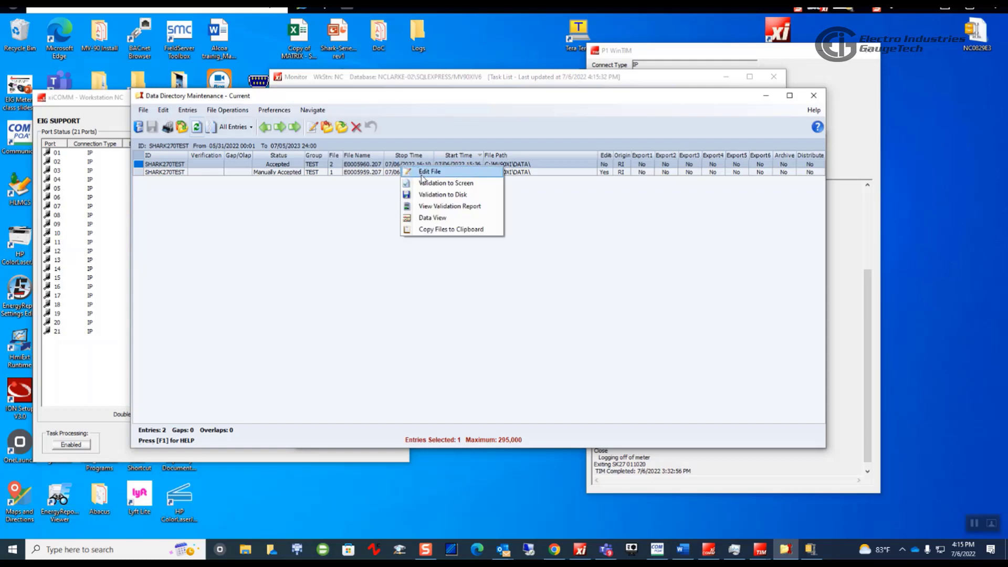
pyautogui.click(321, 215)
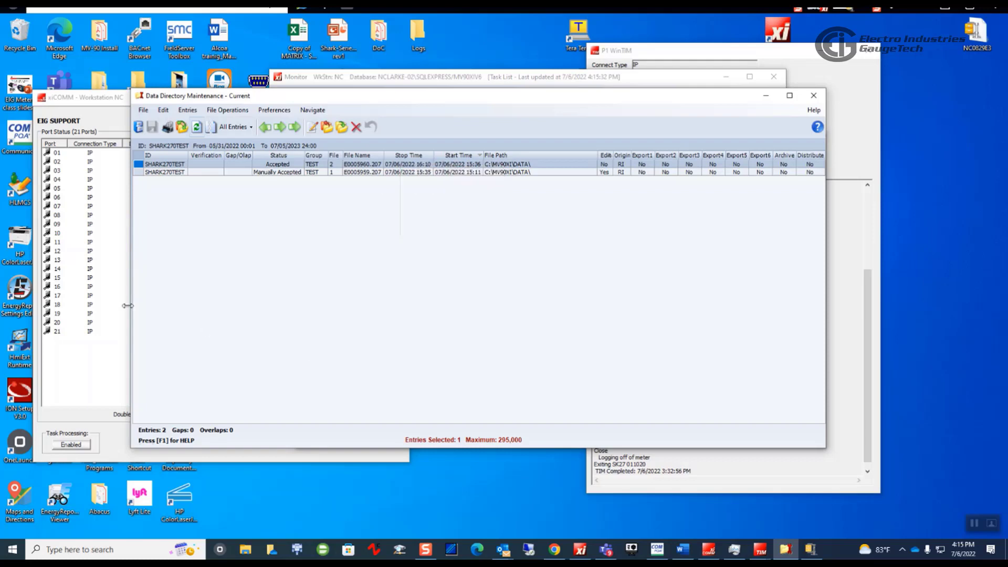
# Step: Check the xiCOMM port status and the task list in the Monitor
pyautogui.click(113, 362)
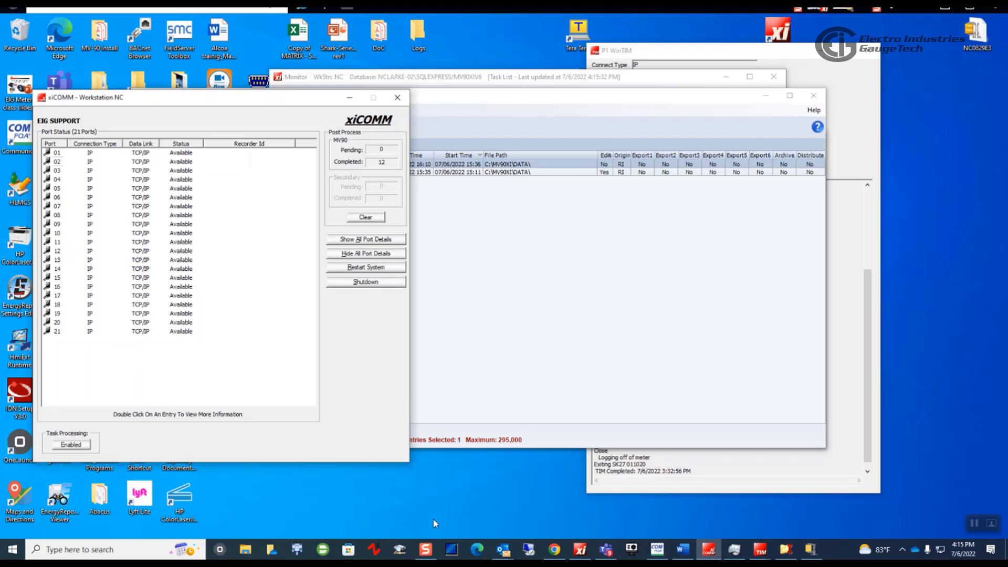
pyautogui.click(580, 549)
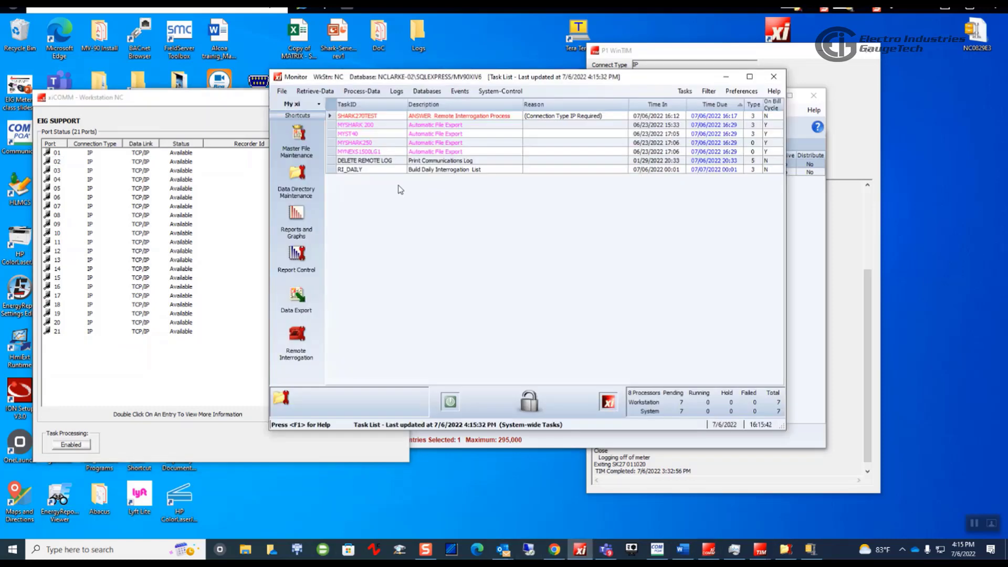
pyautogui.click(382, 121)
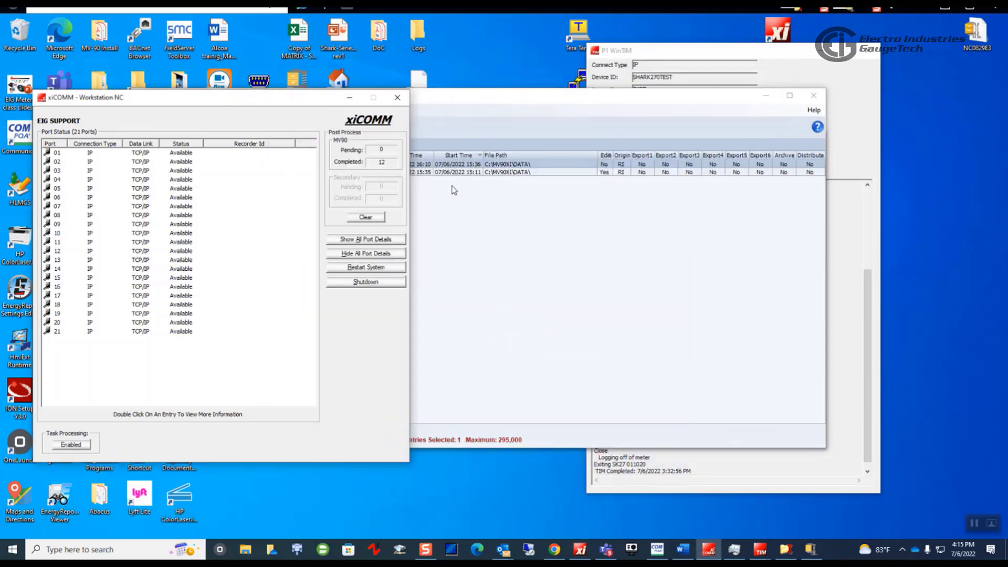
# Step: Close Data Directory Maintenance and select the four Automatic File Export tasks in the Monitor's task list
pyautogui.click(446, 178)
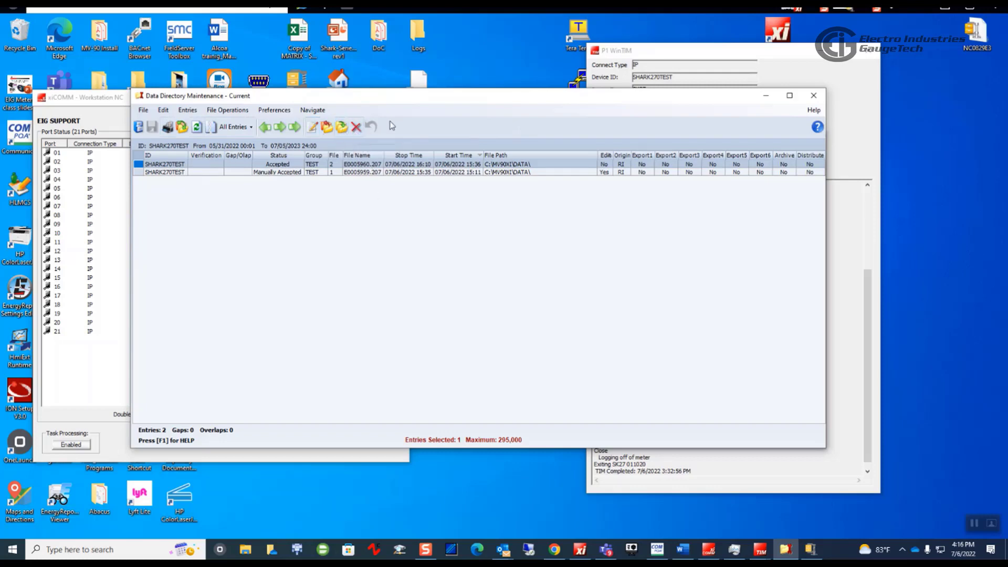
pyautogui.click(814, 97)
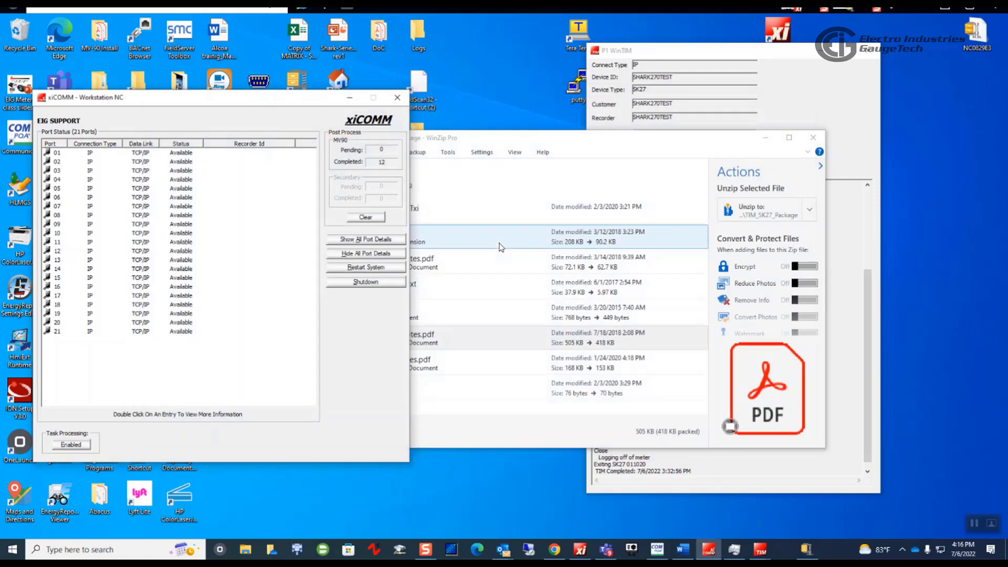
pyautogui.click(579, 549)
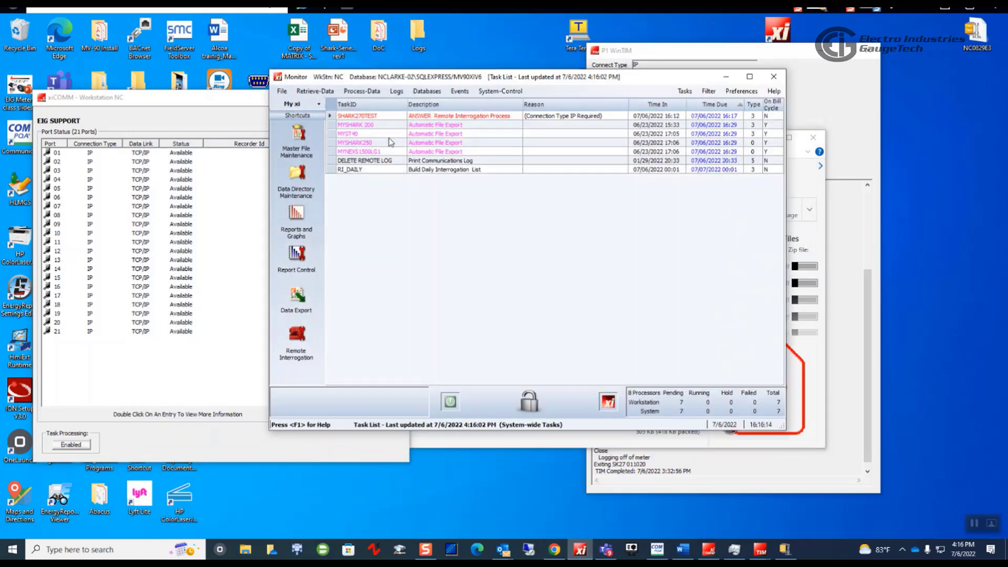
pyautogui.moveTo(387, 125); pyautogui.dragTo(386, 151)
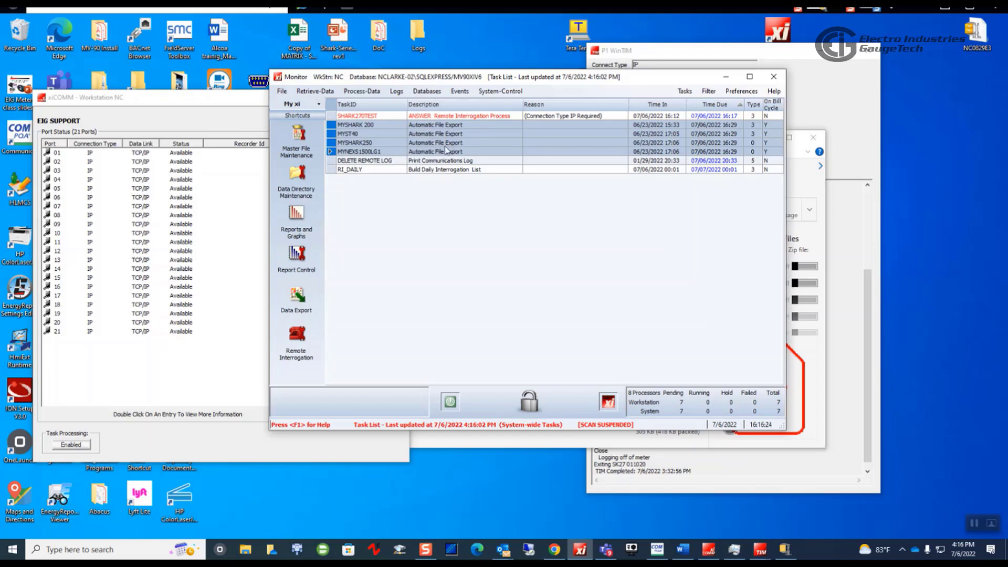
pyautogui.click(965, 522)
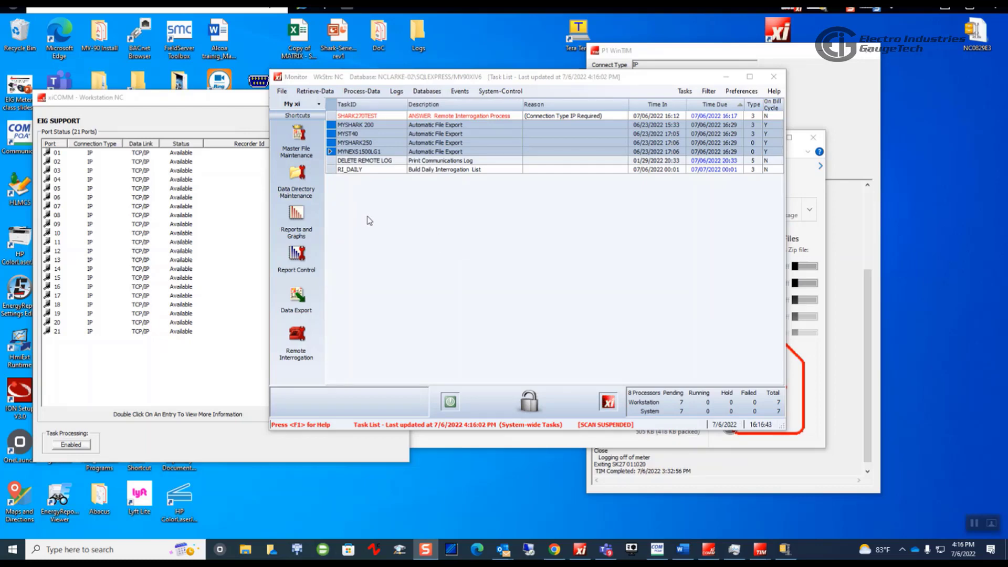
# Step: Open the System Parameters, view the general settings and close them
pyautogui.click(501, 94)
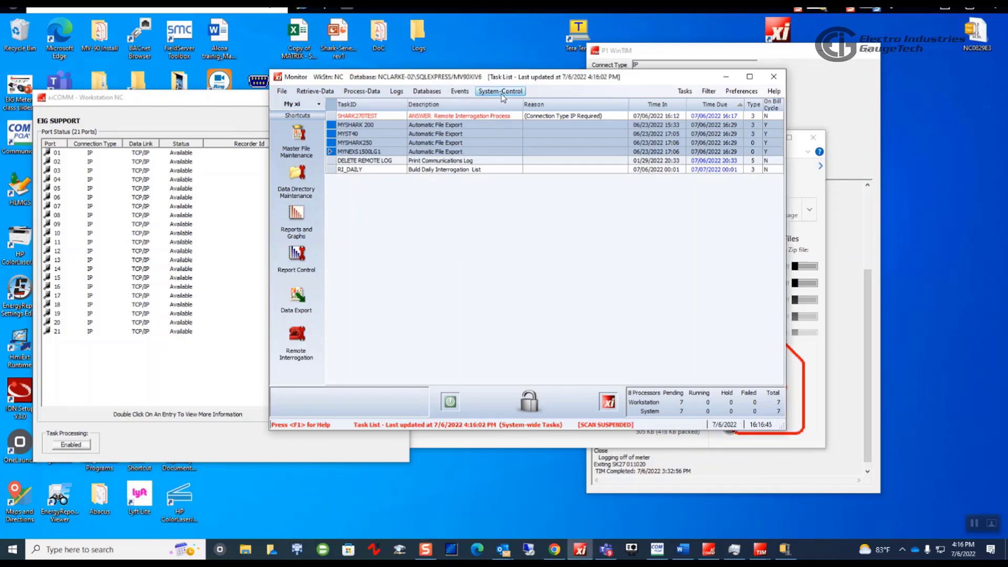
pyautogui.click(505, 103)
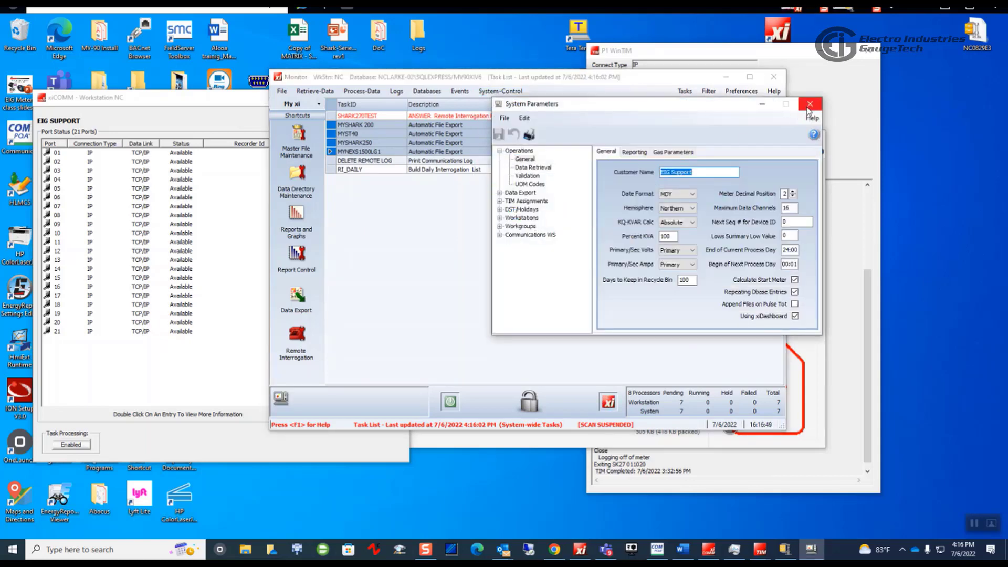
pyautogui.click(810, 104)
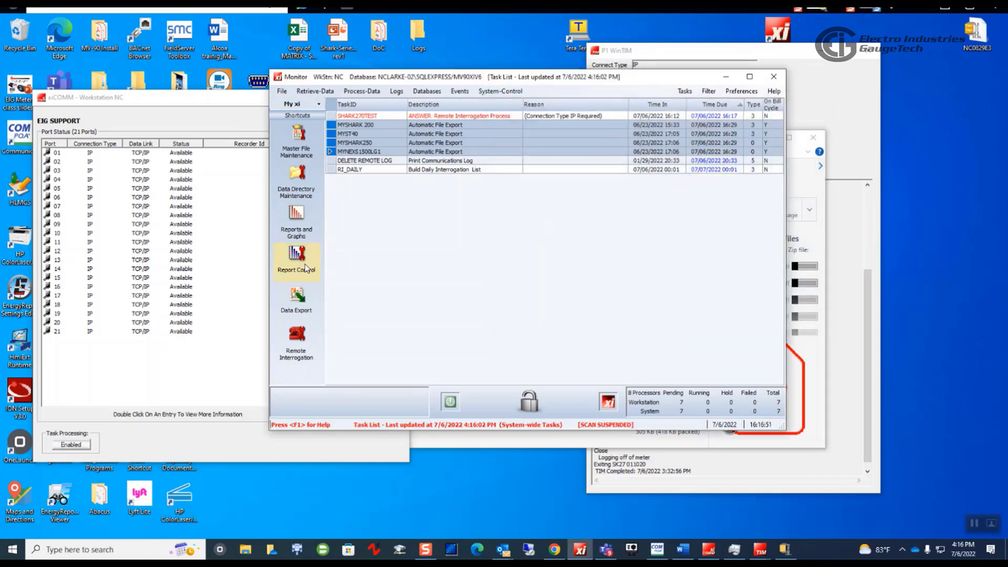